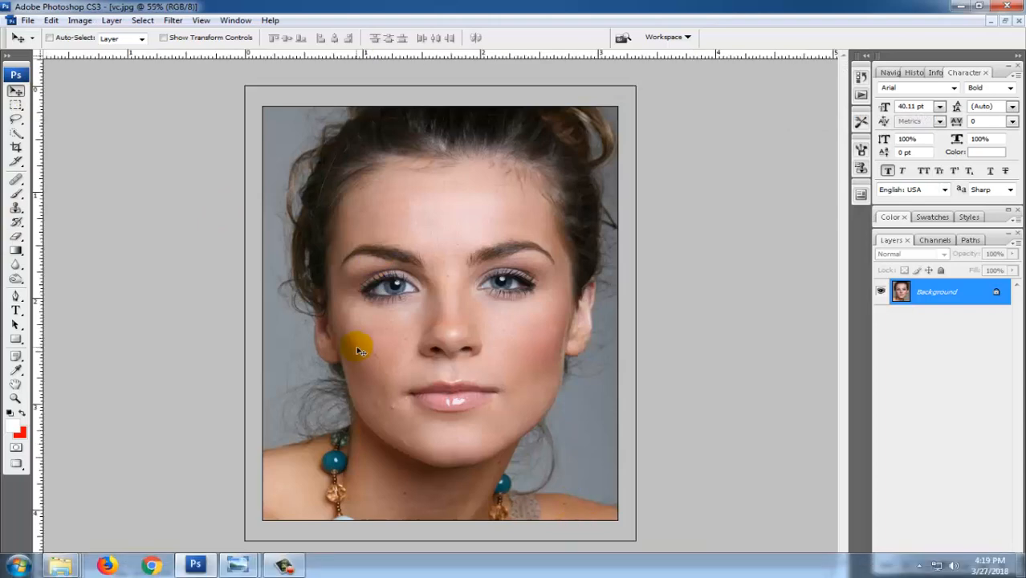
- Remove the dark spots from the cheek on the image's left side with the Healing Brush, sampling clean skin nearby
{"action": "scroll", "coordinate": [362, 477], "scroll_direction": "up", "scroll_amount": 2}
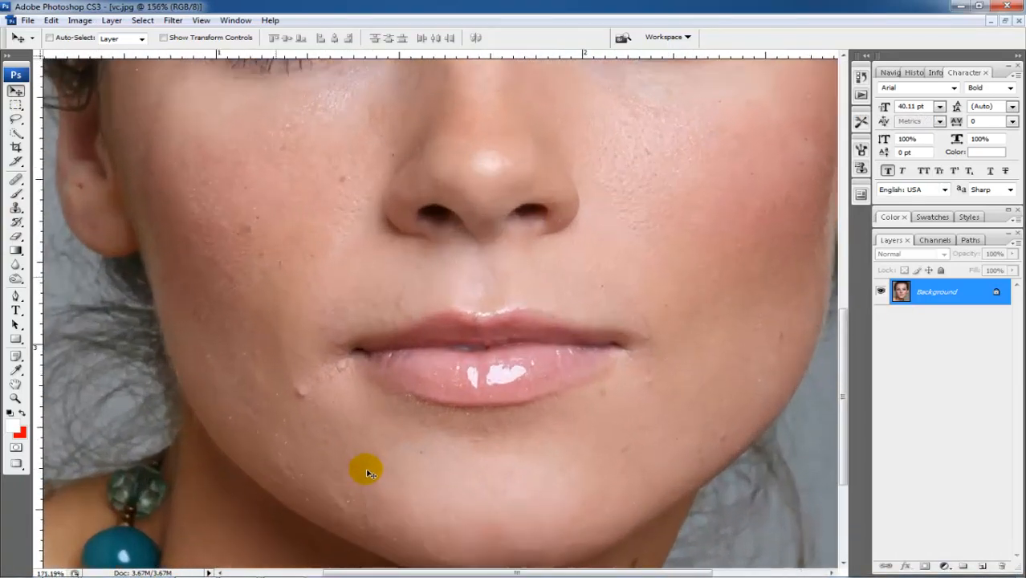
{"action": "left_click_drag", "start_coordinate": [348, 208], "coordinate": [325, 549]}
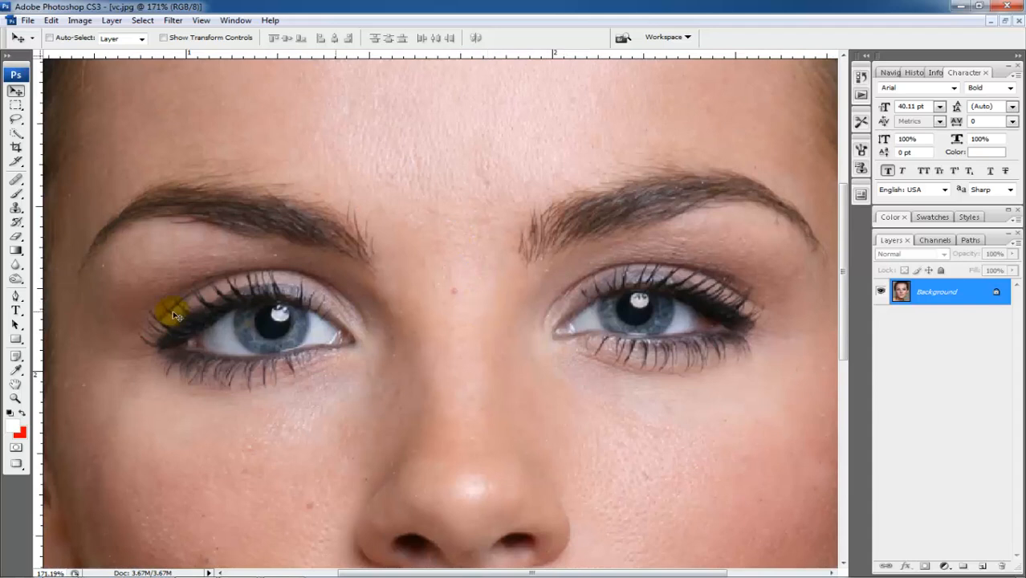
{"action": "left_click", "coordinate": [16, 178]}
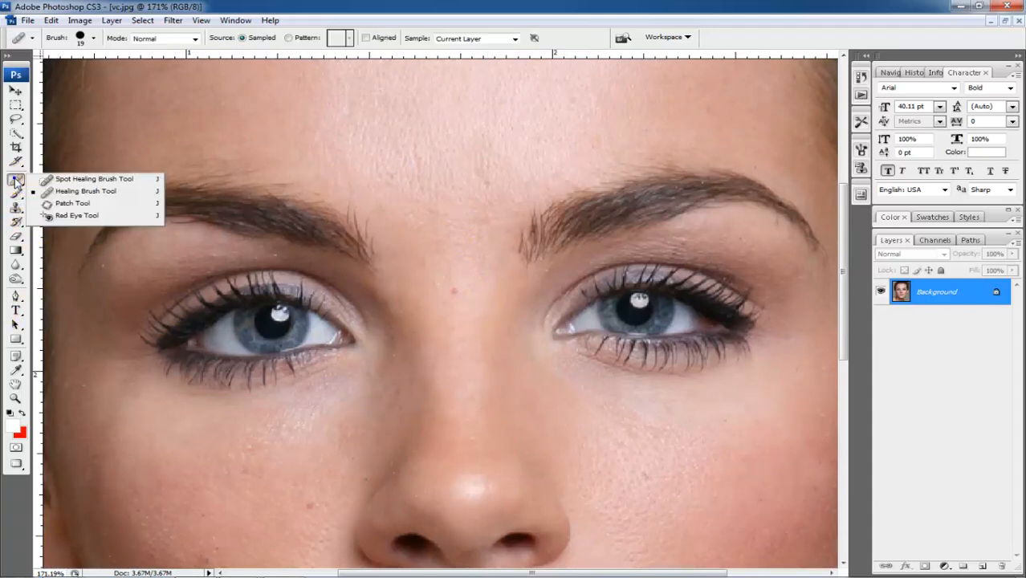
{"action": "left_click", "coordinate": [81, 191]}
{"action": "scroll", "coordinate": [434, 301], "scroll_direction": "up", "scroll_amount": 2}
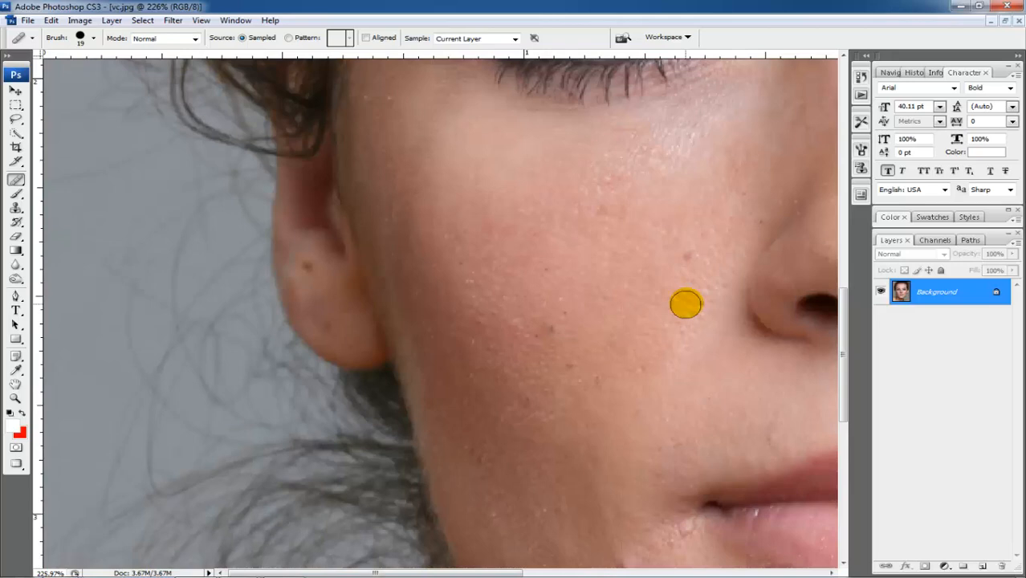
{"action": "left_click", "coordinate": [702, 294], "text": "alt"}
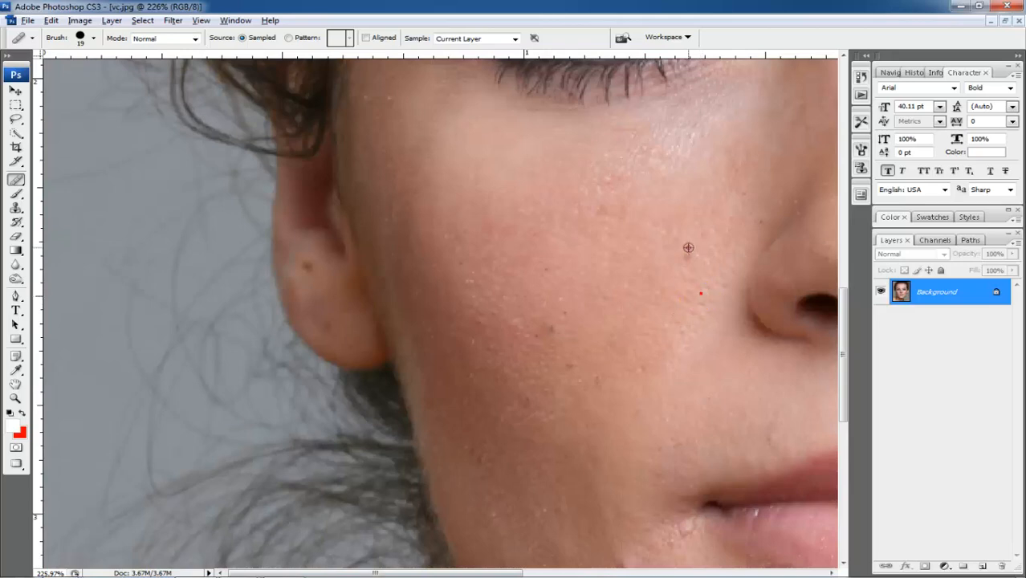
{"action": "left_click_drag", "start_coordinate": [571, 330], "coordinate": [544, 247]}
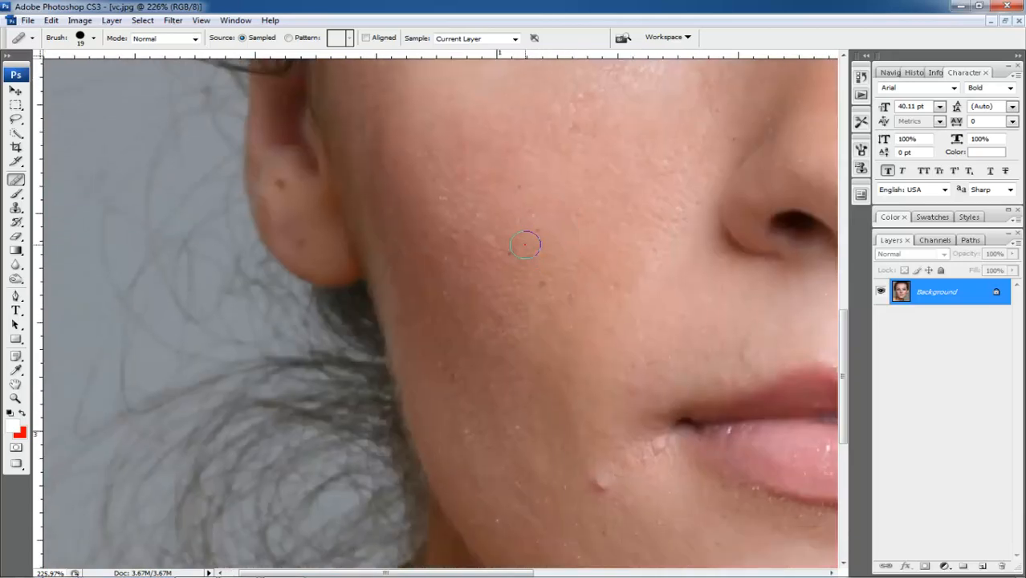
- Heal the pimple and small bumps below the left mouth corner and along the jawline
{"action": "left_click_drag", "start_coordinate": [535, 443], "coordinate": [479, 265]}
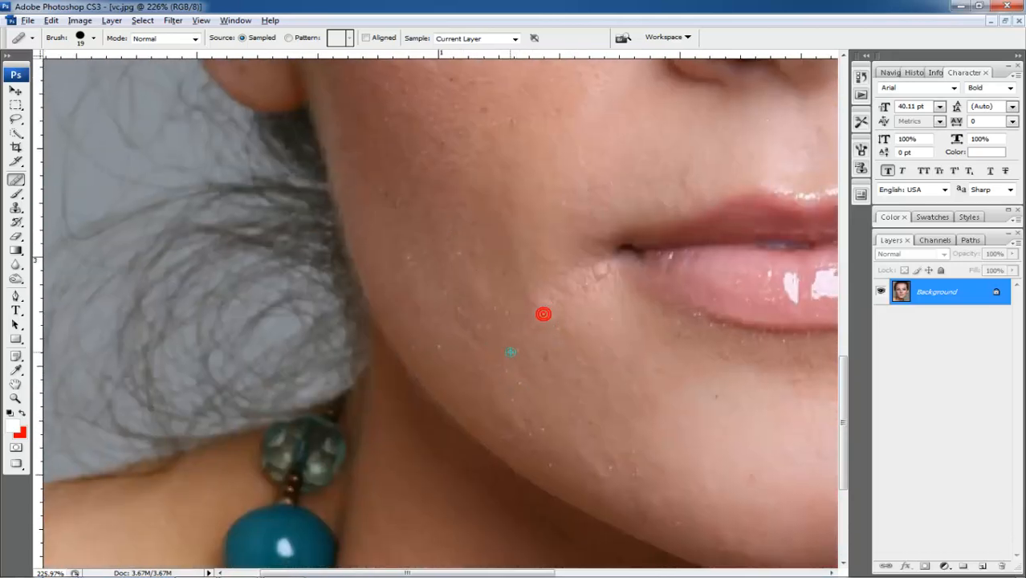
{"action": "left_click", "coordinate": [542, 320]}
{"action": "left_click_drag", "start_coordinate": [533, 361], "coordinate": [457, 265]}
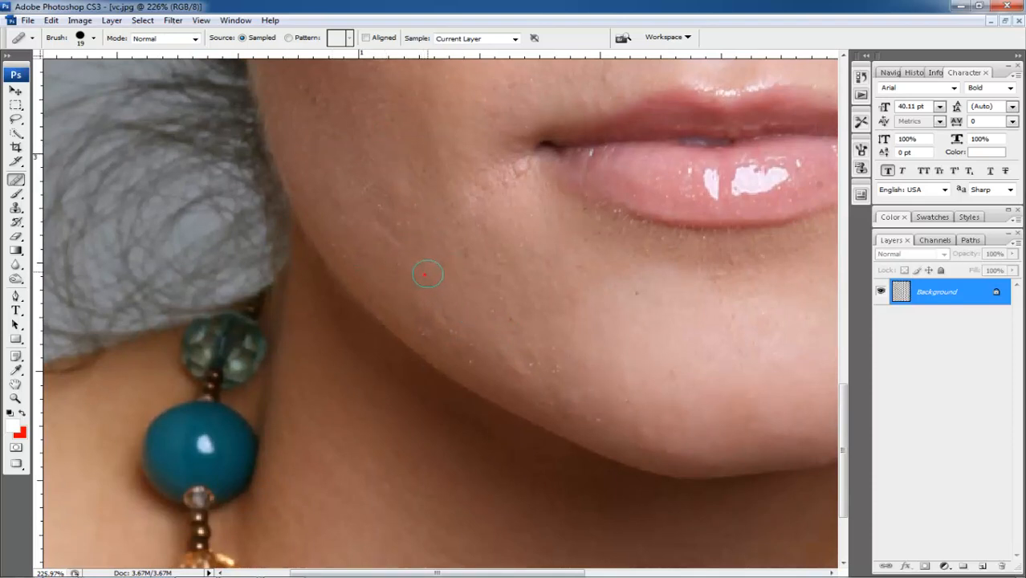
{"action": "left_click_drag", "start_coordinate": [589, 373], "coordinate": [489, 300]}
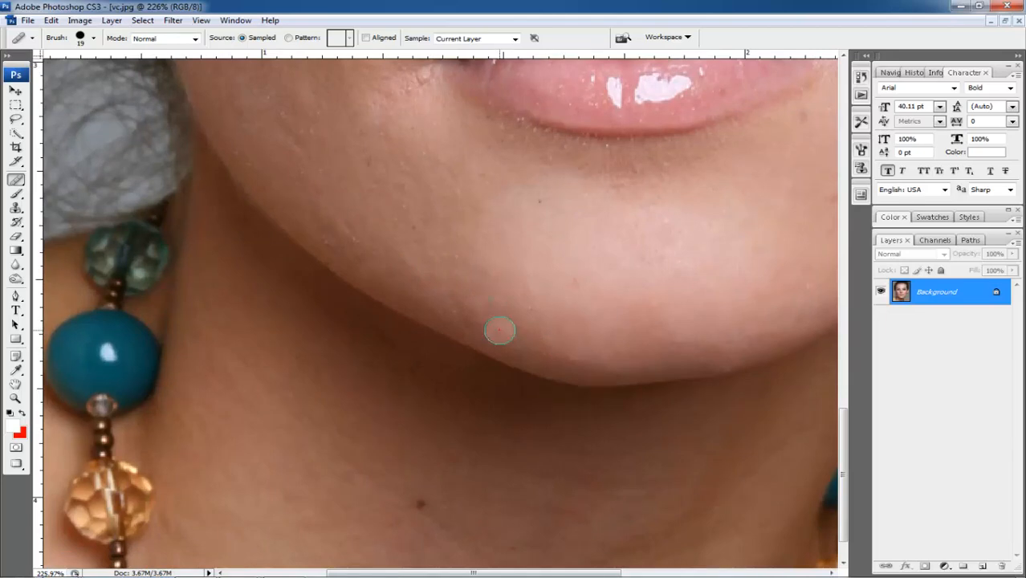
- Heal the moles on the neck and the small spots on the right side of the chin and jaw
{"action": "left_click_drag", "start_coordinate": [464, 312], "coordinate": [270, 398]}
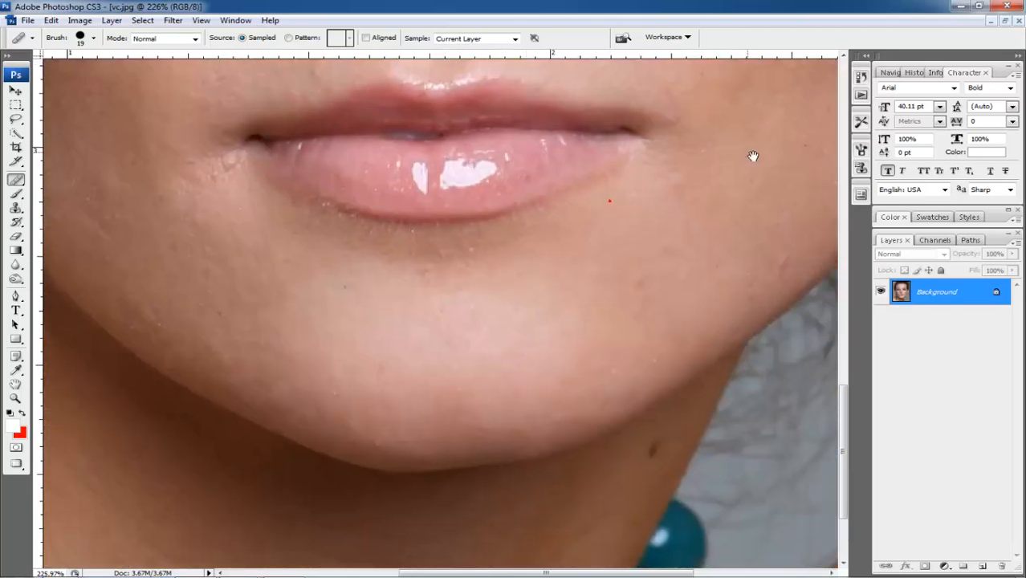
{"action": "left_click_drag", "start_coordinate": [753, 156], "coordinate": [619, 225]}
{"action": "key", "text": "alt+space"}
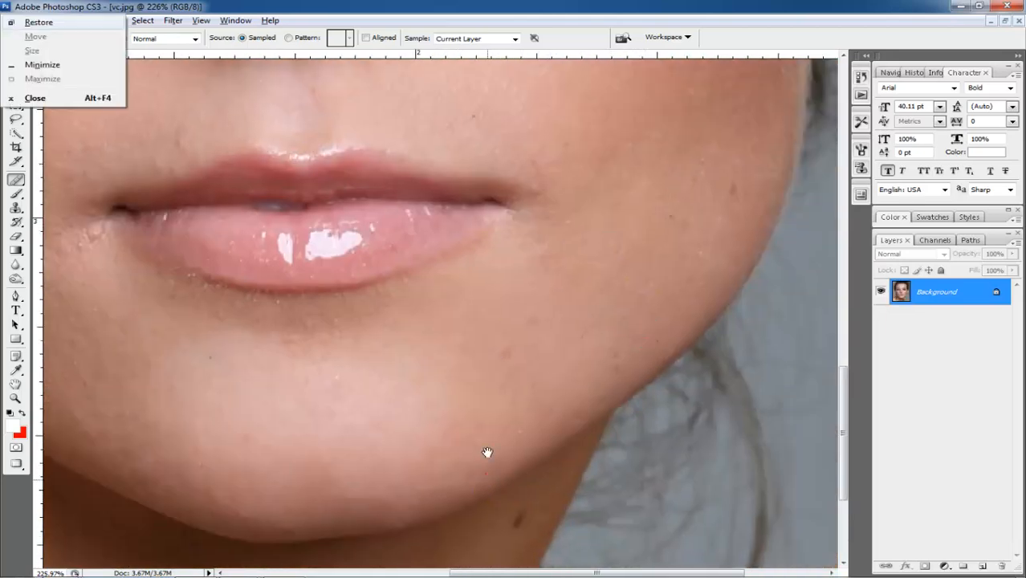
{"action": "left_click_drag", "start_coordinate": [485, 474], "coordinate": [476, 261]}
{"action": "left_click_drag", "start_coordinate": [266, 353], "coordinate": [543, 241]}
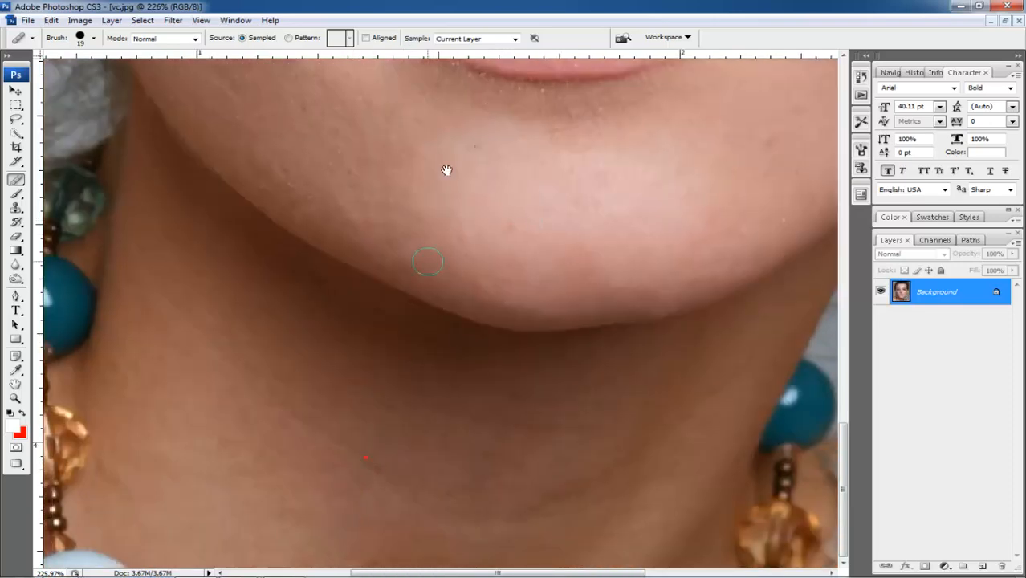
- Heal the remaining small blemishes across the upper face and forehead
{"action": "left_click_drag", "start_coordinate": [446, 171], "coordinate": [516, 537]}
{"action": "left_click_drag", "start_coordinate": [473, 366], "coordinate": [402, 558]}
{"action": "left_click_drag", "start_coordinate": [595, 252], "coordinate": [533, 367]}
{"action": "mouse_move", "coordinate": [389, 275]}
{"action": "left_mouse_down"}
{"action": "mouse_move", "coordinate": [315, 400]}
{"action": "mouse_move", "coordinate": [681, 325]}
{"action": "left_mouse_up"}
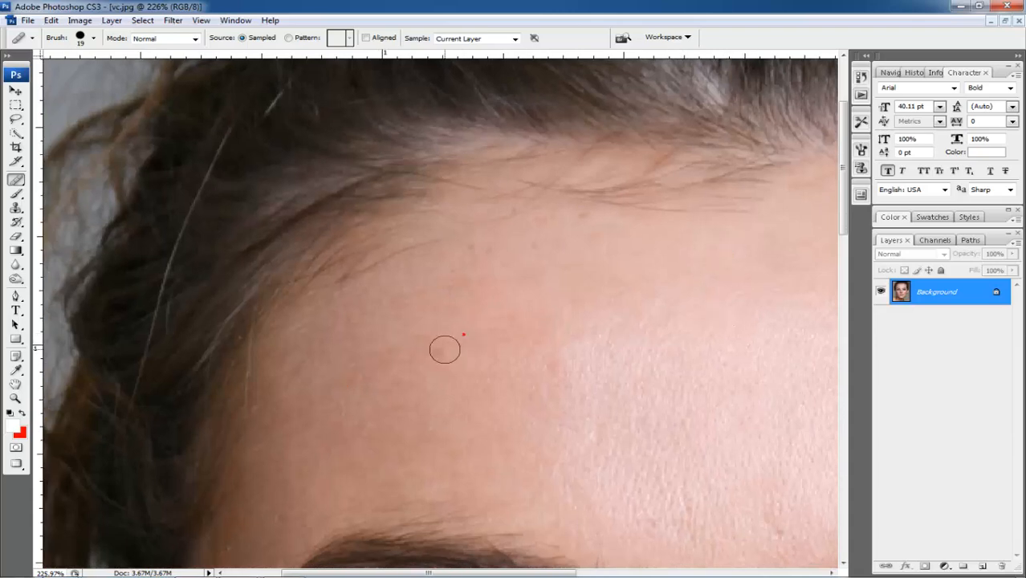
{"action": "left_click_drag", "start_coordinate": [487, 443], "coordinate": [502, 275]}
- Heal the rough skin beside the left mouth corner and check the whole face
{"action": "left_click_drag", "start_coordinate": [498, 476], "coordinate": [300, 265]}
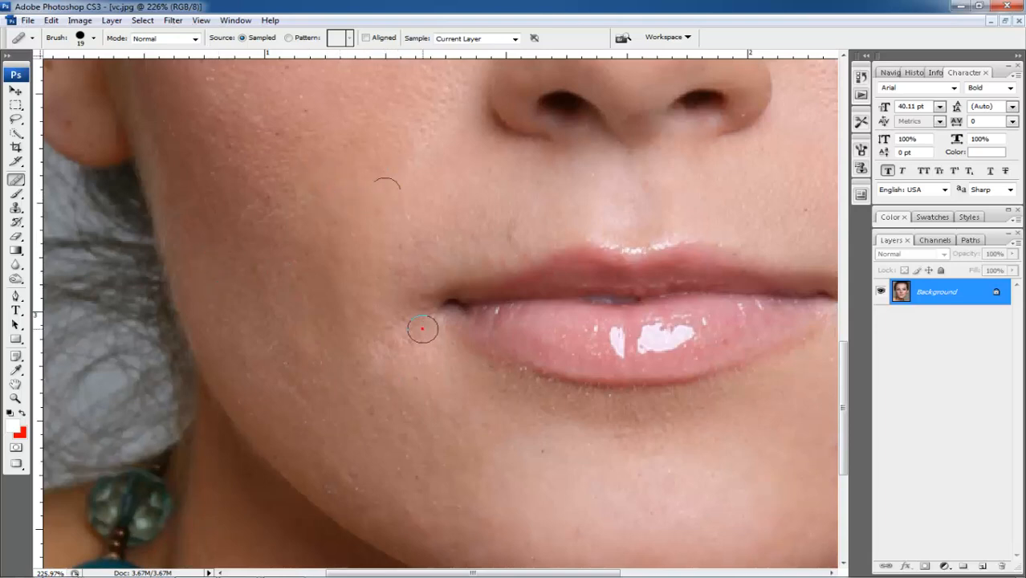
{"action": "scroll", "coordinate": [423, 329], "scroll_direction": "down", "scroll_amount": 10}
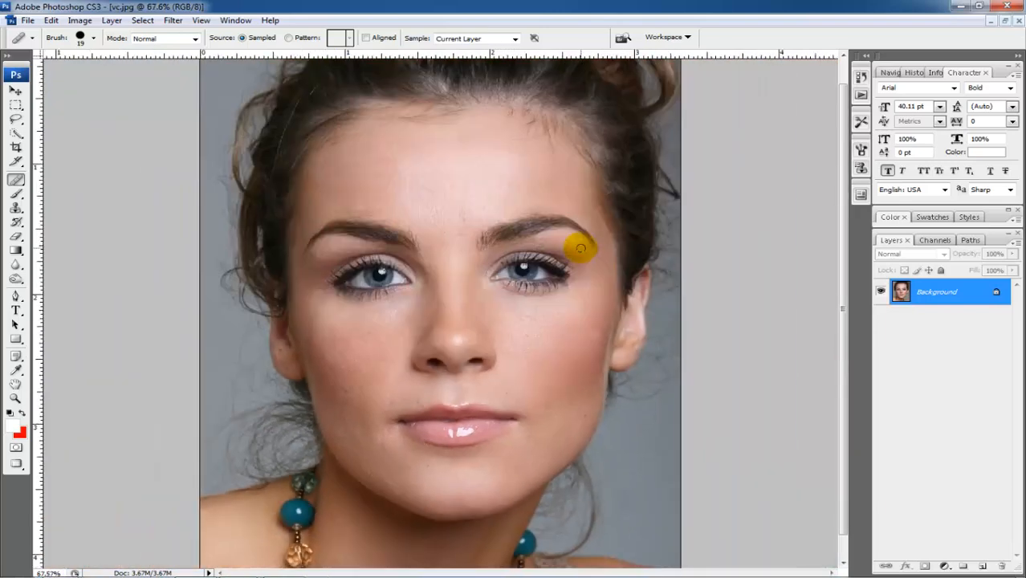
{"action": "scroll", "coordinate": [558, 424], "scroll_direction": "down", "scroll_amount": 3}
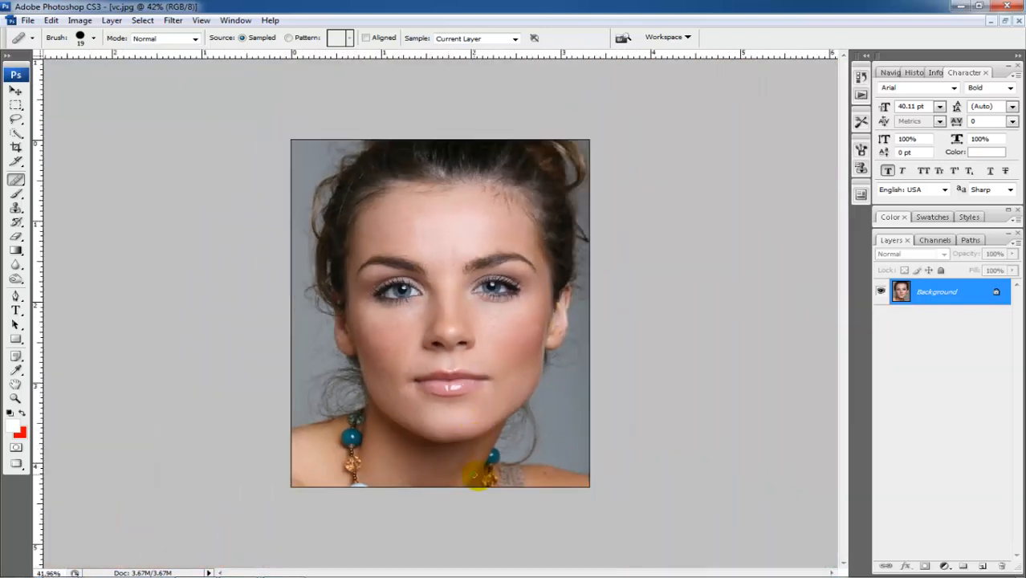
- Switch to full screen mode with the menu bar and heal the spot on the right shoulder
{"action": "scroll", "coordinate": [477, 478], "scroll_direction": "up", "scroll_amount": 8}
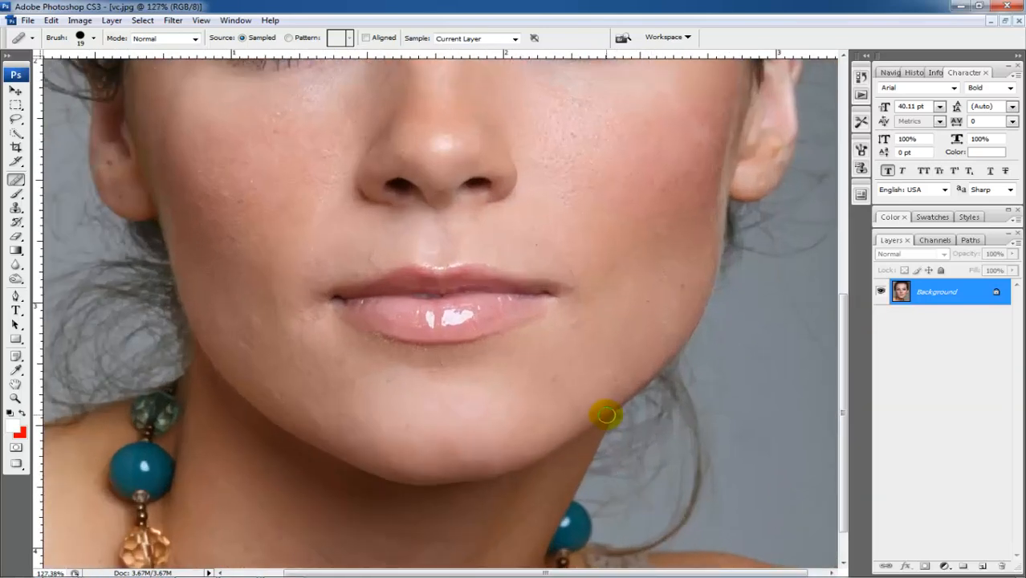
{"action": "key", "text": "f"}
{"action": "left_click_drag", "start_coordinate": [362, 350], "coordinate": [393, 161]}
{"action": "scroll", "coordinate": [853, 348], "scroll_direction": "up", "scroll_amount": 2}
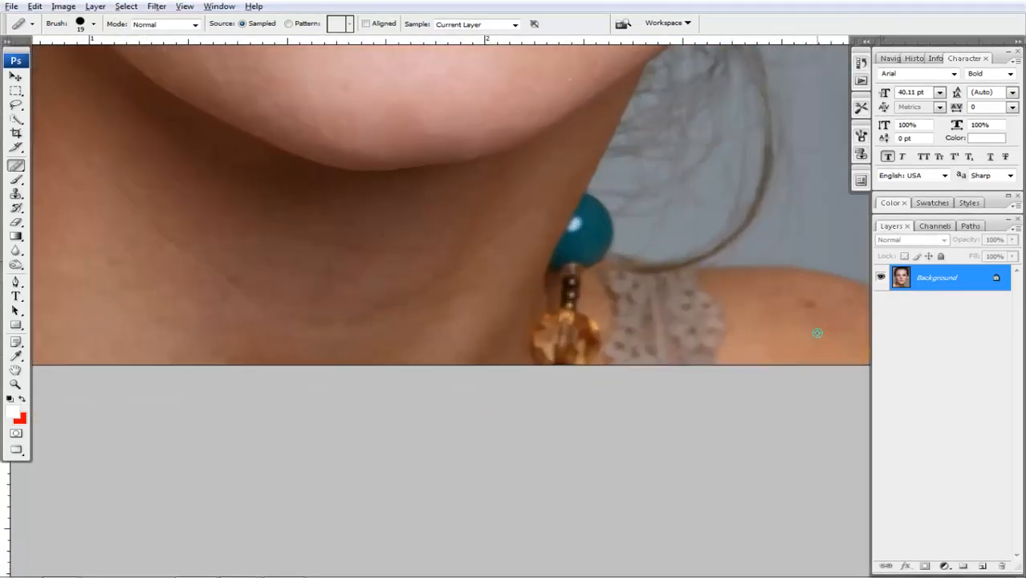
{"action": "left_click_drag", "start_coordinate": [812, 305], "coordinate": [548, 259]}
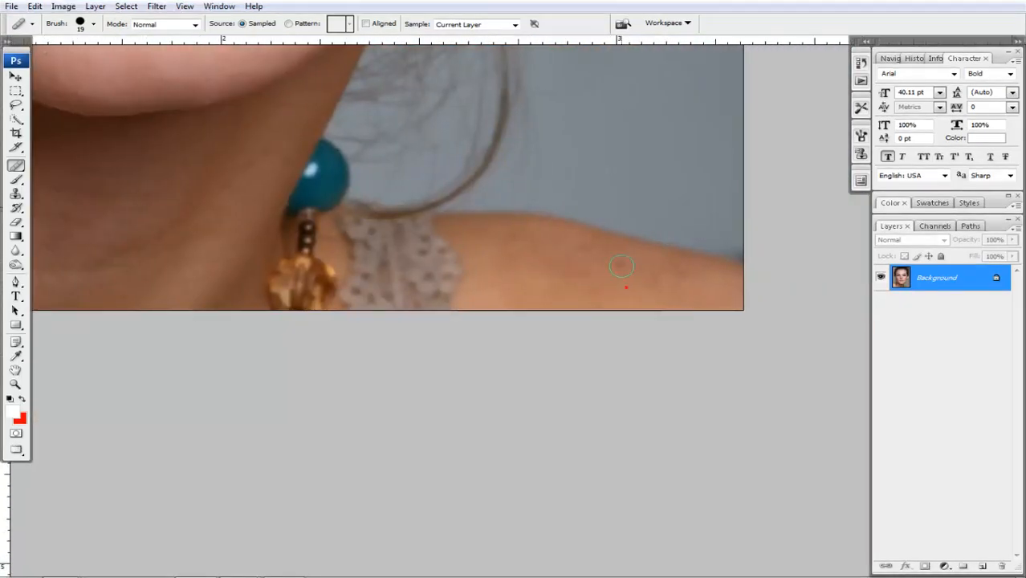
- Convert the Background into the regular layer Layer 0 and add a new empty layer above it
{"action": "scroll", "coordinate": [668, 285], "scroll_direction": "down", "scroll_amount": 3}
{"action": "double_click", "coordinate": [938, 278]}
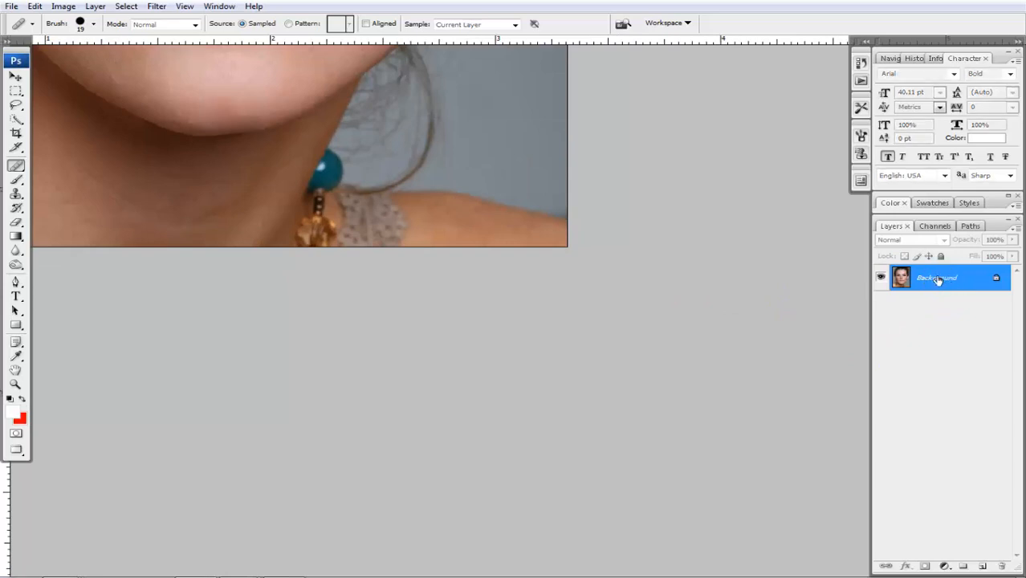
{"action": "left_click", "coordinate": [624, 181]}
{"action": "left_click_drag", "start_coordinate": [336, 48], "coordinate": [566, 290]}
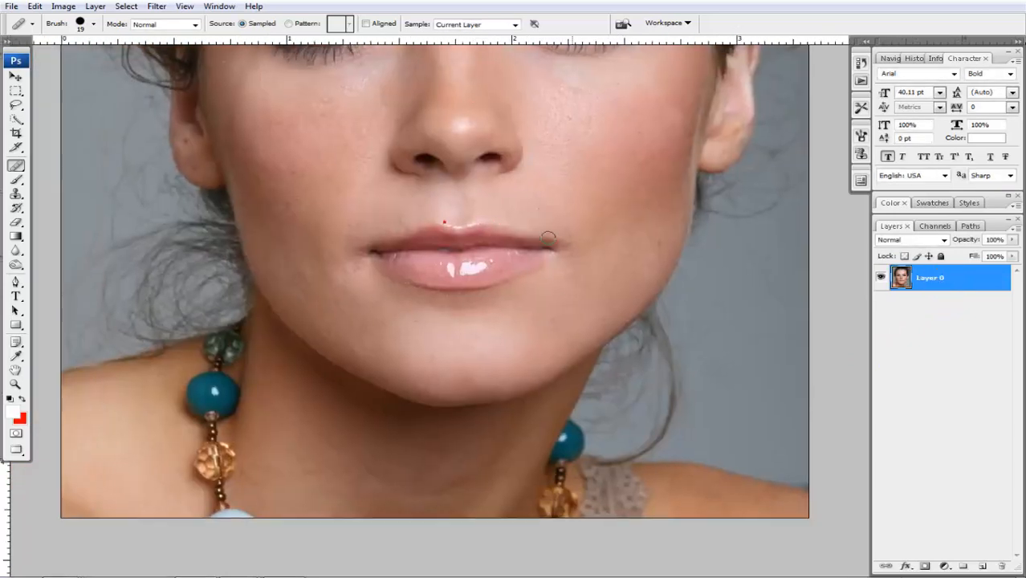
{"action": "scroll", "coordinate": [712, 397], "scroll_direction": "down", "scroll_amount": 2}
{"action": "scroll", "coordinate": [712, 397], "scroll_direction": "down", "scroll_amount": 1}
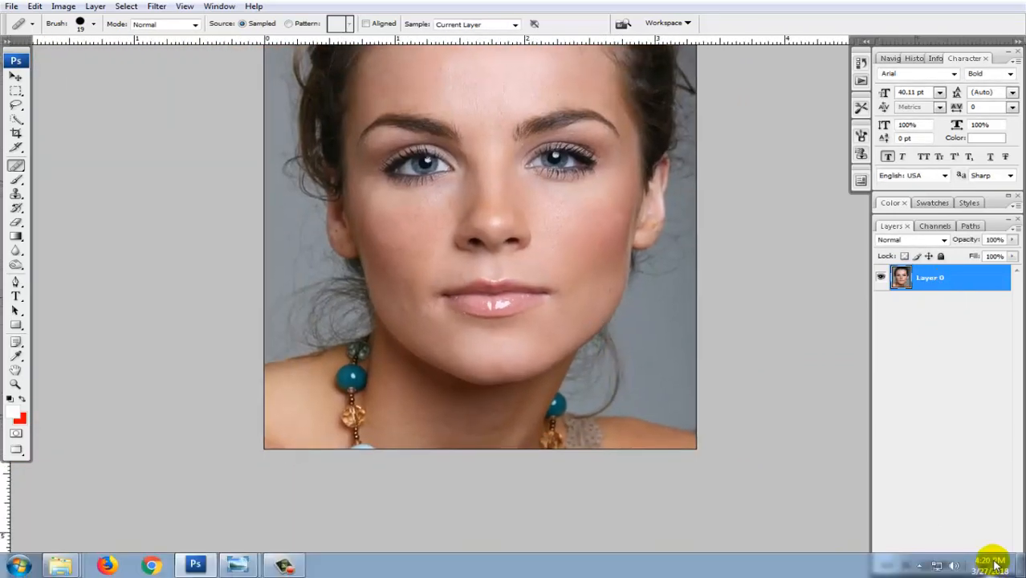
{"action": "left_click", "coordinate": [982, 566]}
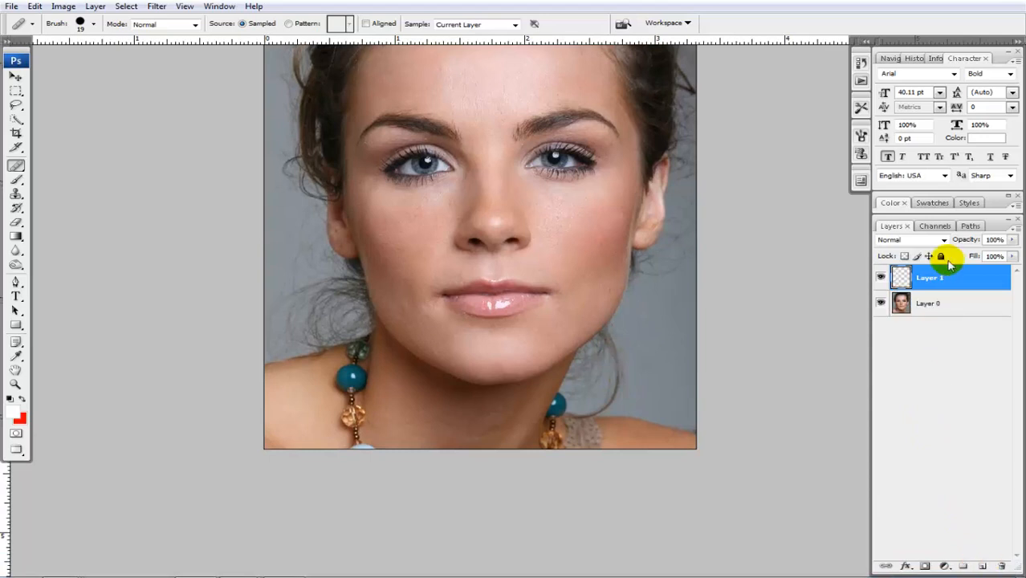
- Paint white over the face, neck and shoulders on Layer 1 with a soft 500 px Brush
{"action": "left_click", "coordinate": [13, 182]}
{"action": "left_click", "coordinate": [69, 178]}
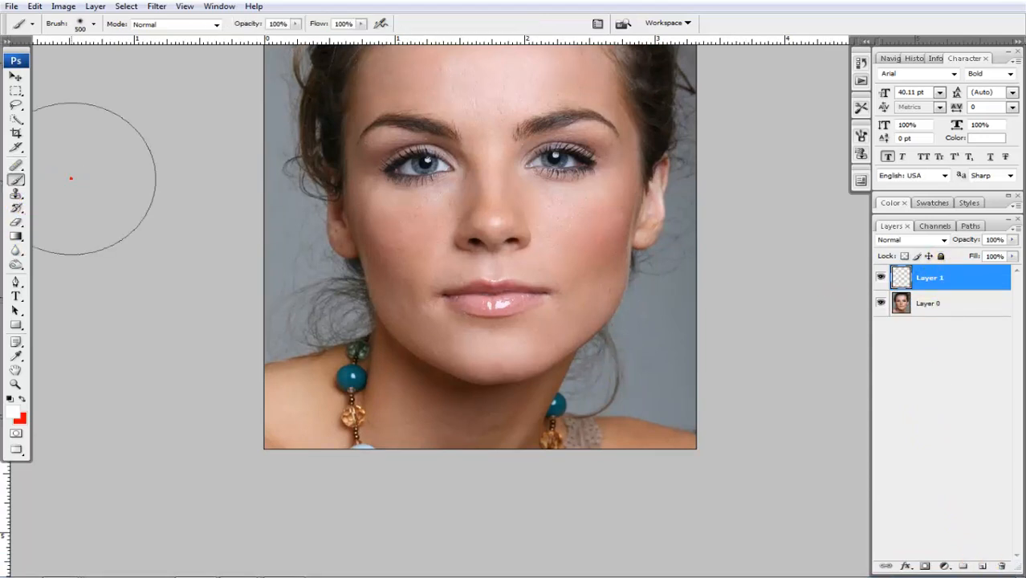
{"action": "key", "text": "ctrl+minus"}
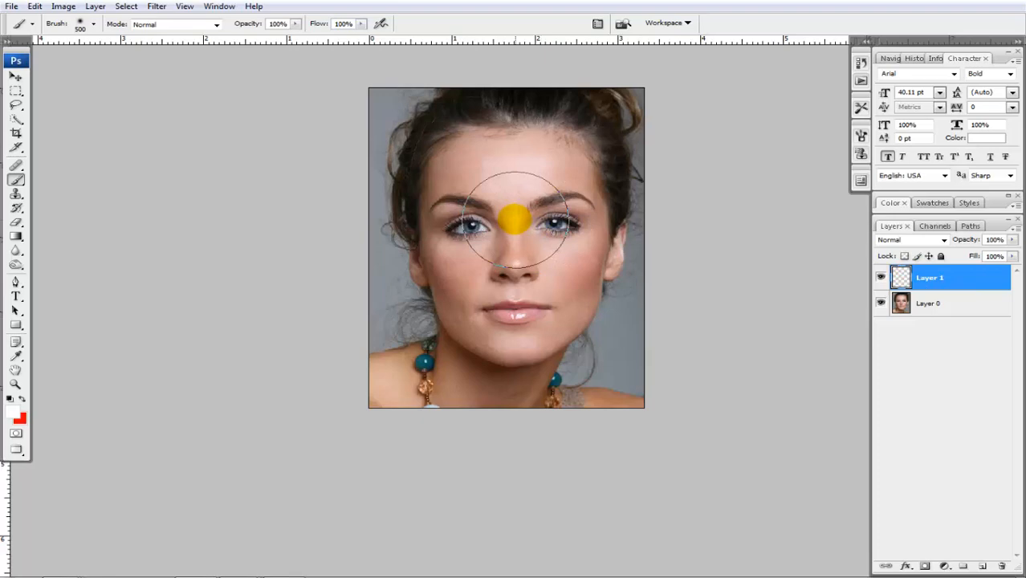
{"action": "left_click", "coordinate": [15, 417]}
{"action": "left_click", "coordinate": [671, 132]}
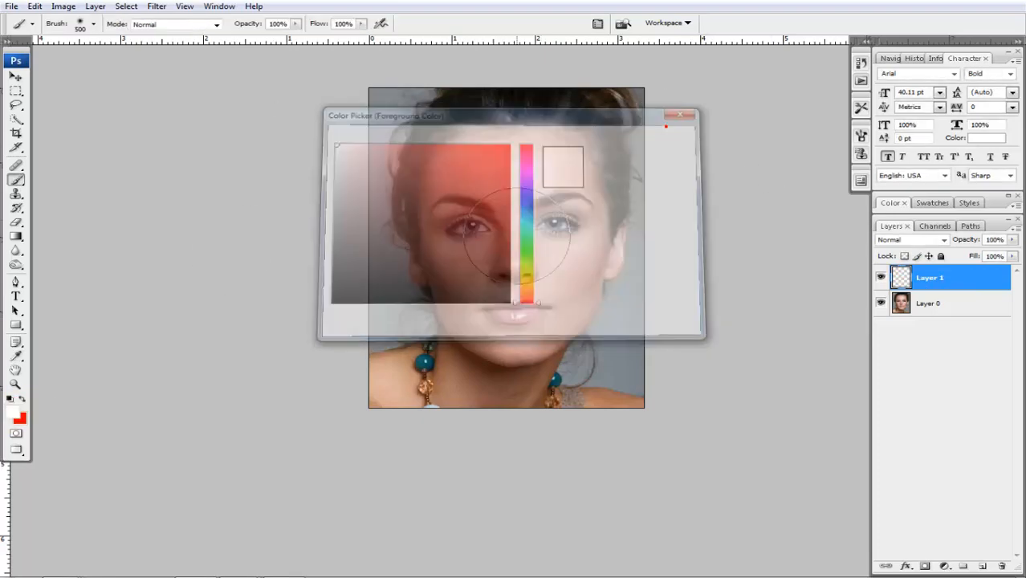
{"action": "mouse_move", "coordinate": [458, 150]}
{"action": "left_mouse_down"}
{"action": "mouse_move", "coordinate": [494, 144]}
{"action": "mouse_move", "coordinate": [596, 244]}
{"action": "mouse_move", "coordinate": [488, 391]}
{"action": "mouse_move", "coordinate": [481, 383]}
{"action": "mouse_move", "coordinate": [457, 282]}
{"action": "mouse_move", "coordinate": [462, 211]}
{"action": "mouse_move", "coordinate": [511, 298]}
{"action": "mouse_move", "coordinate": [631, 388]}
{"action": "mouse_move", "coordinate": [389, 359]}
{"action": "mouse_move", "coordinate": [456, 277]}
{"action": "mouse_move", "coordinate": [452, 234]}
{"action": "mouse_move", "coordinate": [505, 177]}
{"action": "mouse_move", "coordinate": [564, 225]}
{"action": "mouse_move", "coordinate": [548, 172]}
{"action": "mouse_move", "coordinate": [534, 301]}
{"action": "mouse_move", "coordinate": [637, 409]}
{"action": "left_mouse_up"}
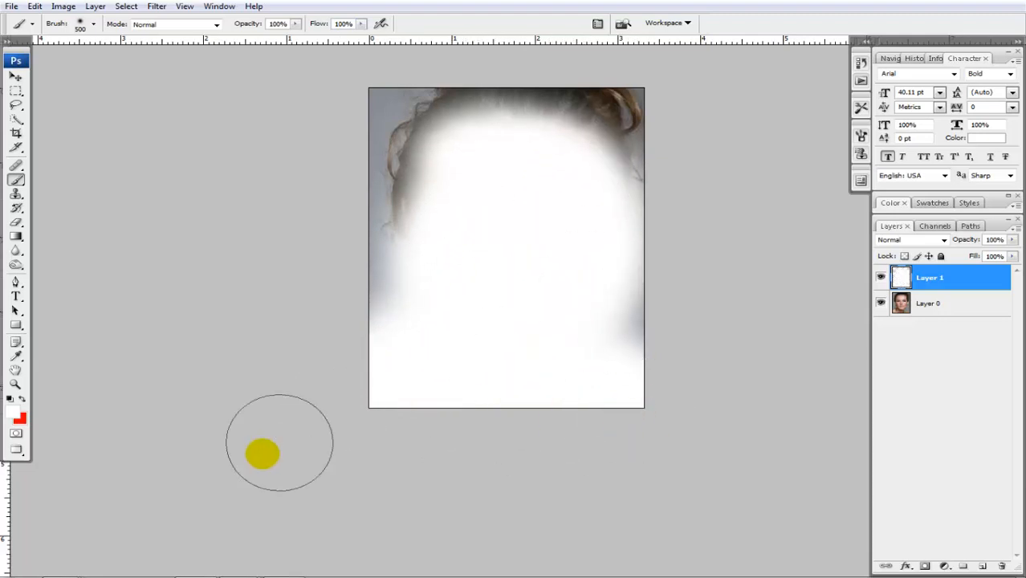
- Set the blending mode of the white-painted Layer 1 to Soft Light
{"action": "key", "text": "ctrl+minus"}
{"action": "key", "text": "ctrl+minus"}
{"action": "left_click", "coordinate": [17, 76]}
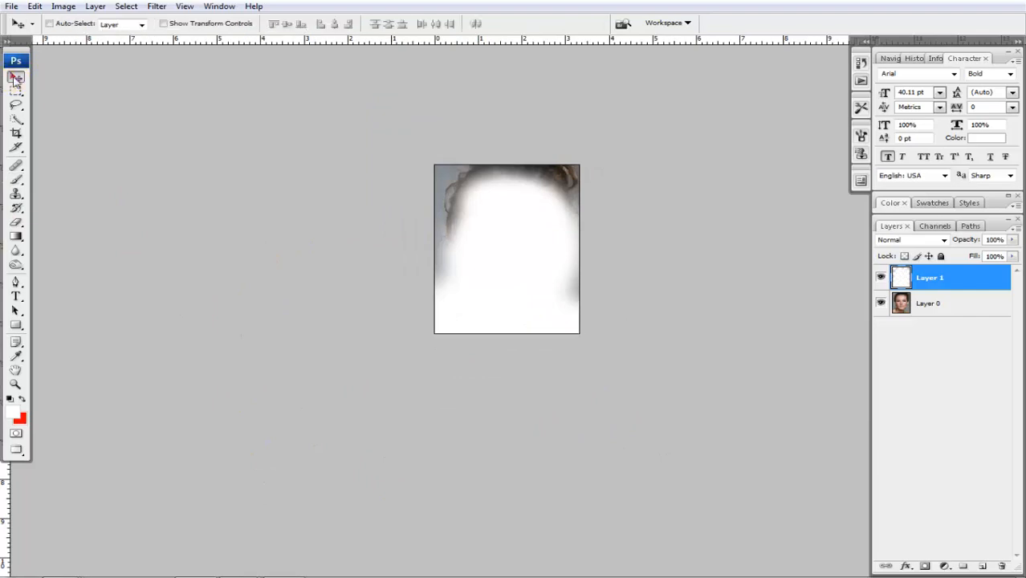
{"action": "key", "text": "ctrl+plus"}
{"action": "key", "text": "ctrl+plus"}
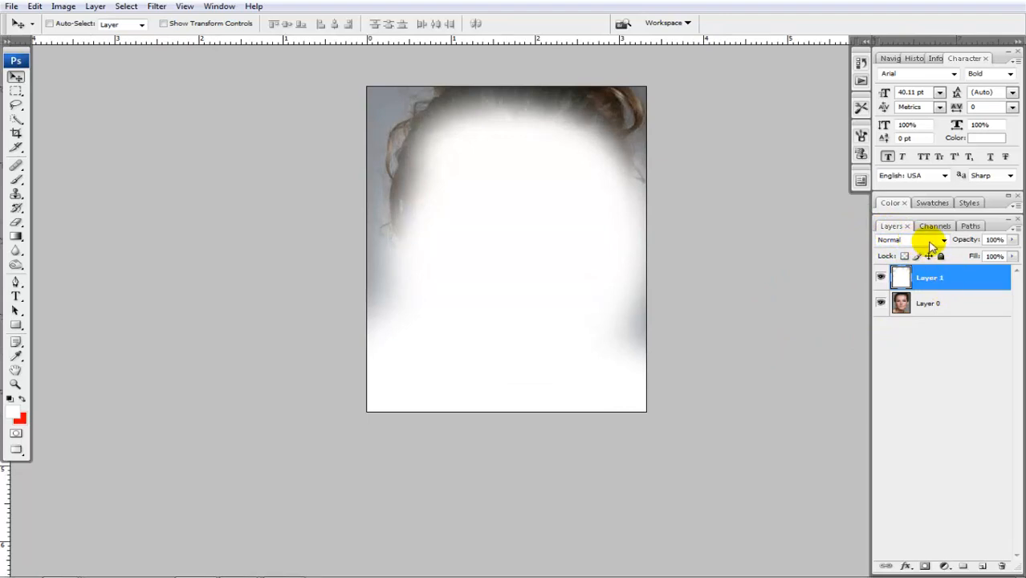
{"action": "left_click", "coordinate": [924, 241]}
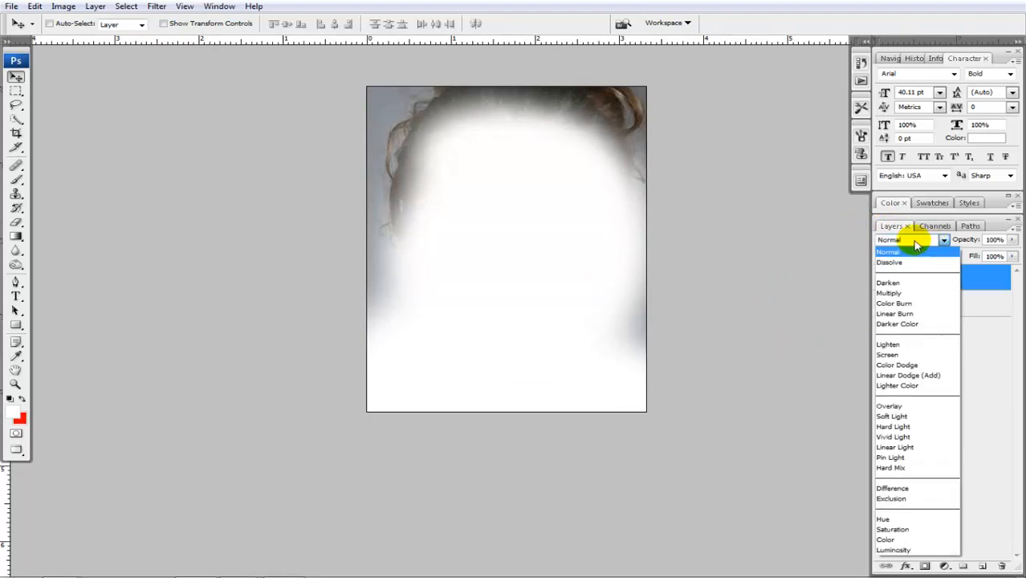
{"action": "left_click", "coordinate": [891, 417]}
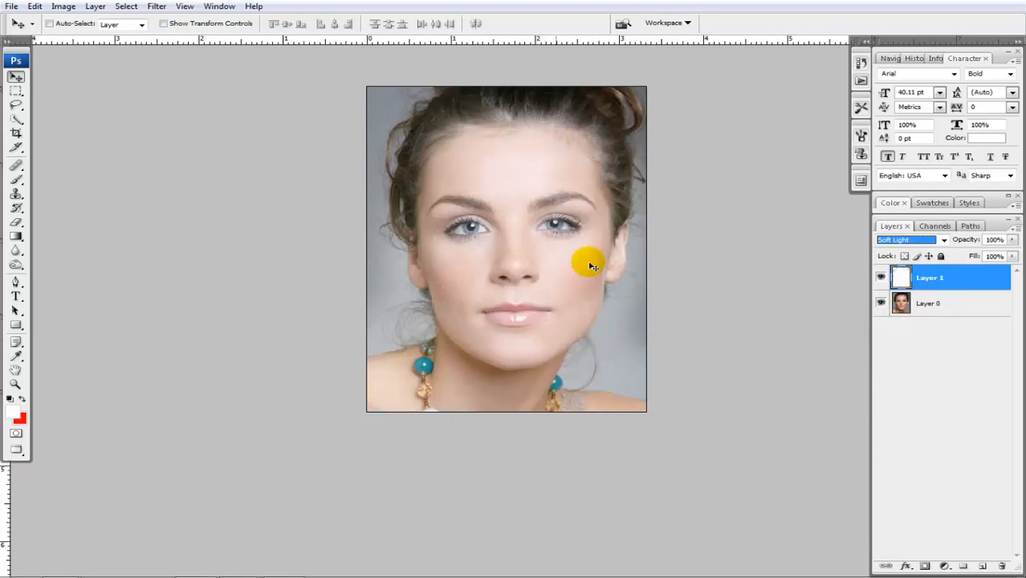
- Hide and show Layer 1 repeatedly to compare the portrait with and without the whitening
{"action": "left_click", "coordinate": [884, 277]}
{"action": "left_click", "coordinate": [883, 277]}
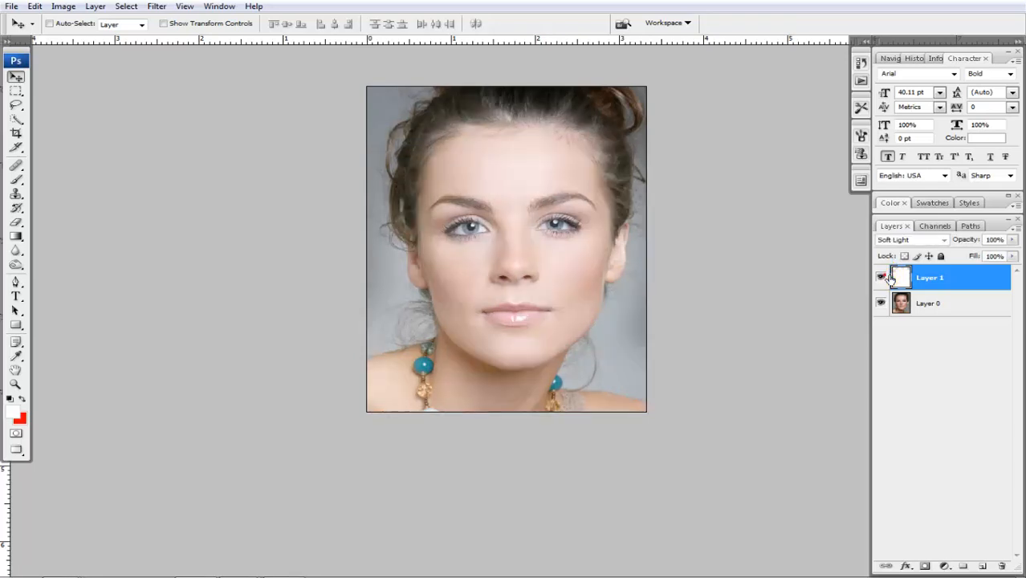
{"action": "left_click", "coordinate": [883, 277]}
{"action": "left_click", "coordinate": [884, 277]}
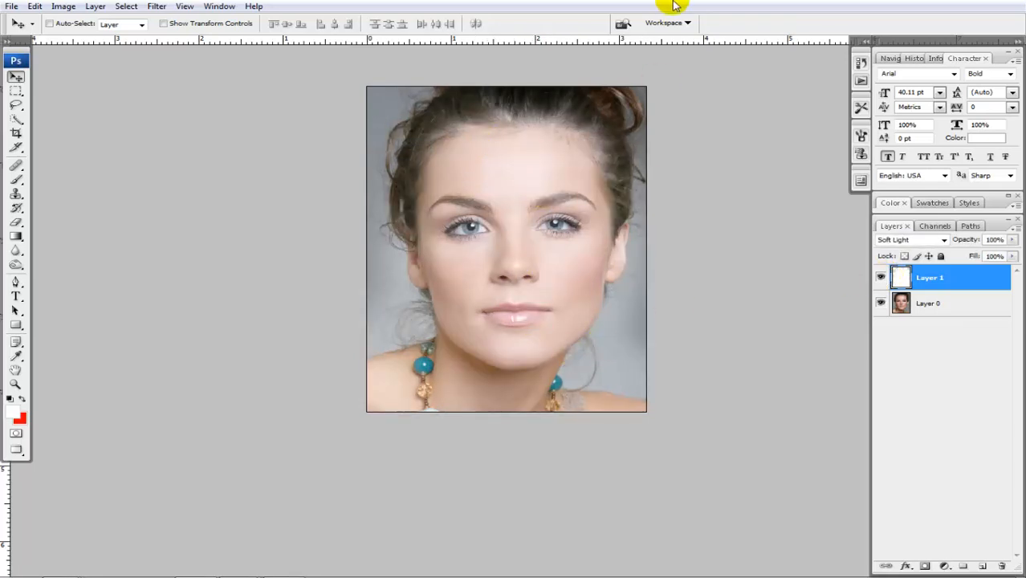
- Examine the whitening effect up close on the face, hair and background
{"action": "scroll", "coordinate": [514, 265], "scroll_direction": "up", "scroll_amount": 5}
{"action": "left_click_drag", "start_coordinate": [632, 165], "coordinate": [480, 290]}
{"action": "scroll", "coordinate": [255, 193], "scroll_direction": "up", "scroll_amount": 1}
{"action": "scroll", "coordinate": [256, 193], "scroll_direction": "up", "scroll_amount": 2}
{"action": "left_click_drag", "start_coordinate": [201, 346], "coordinate": [245, 229]}
{"action": "left_click_drag", "start_coordinate": [245, 177], "coordinate": [240, 379]}
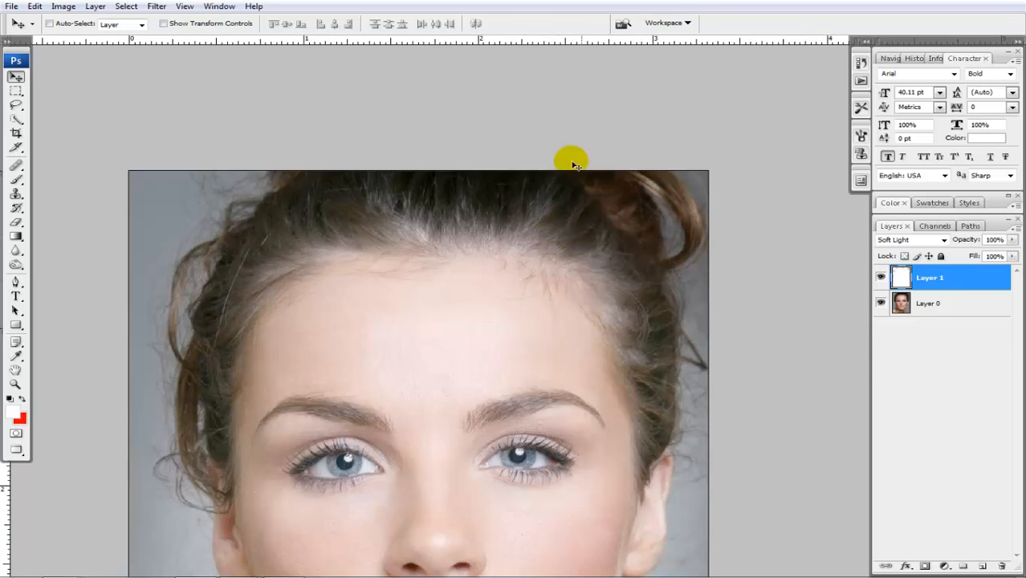
{"action": "left_click_drag", "start_coordinate": [350, 275], "coordinate": [419, 218]}
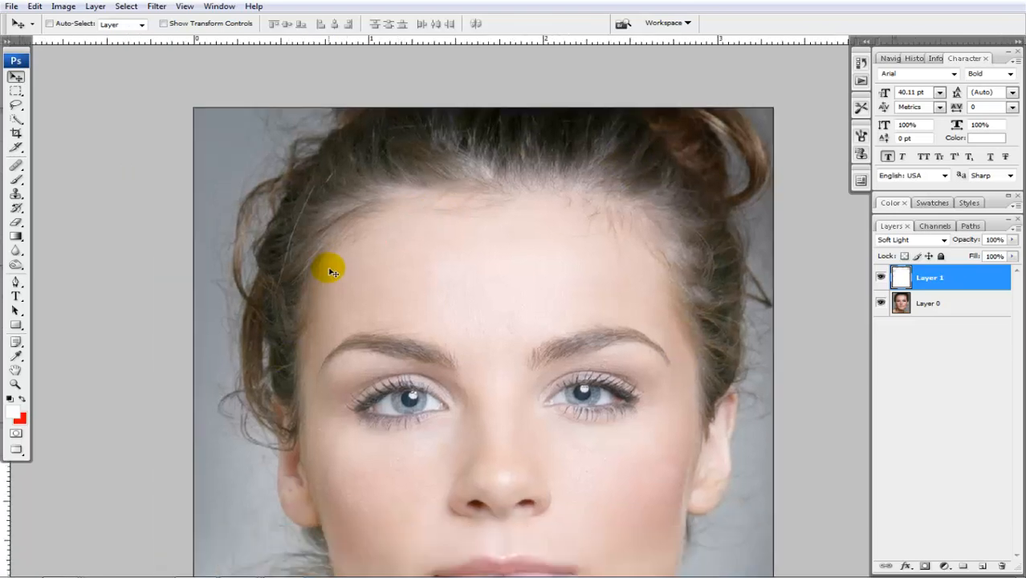
- Set up the Eraser tool with a soft round brush of 150 px for Layer 1
{"action": "left_click_drag", "start_coordinate": [360, 367], "coordinate": [327, 294]}
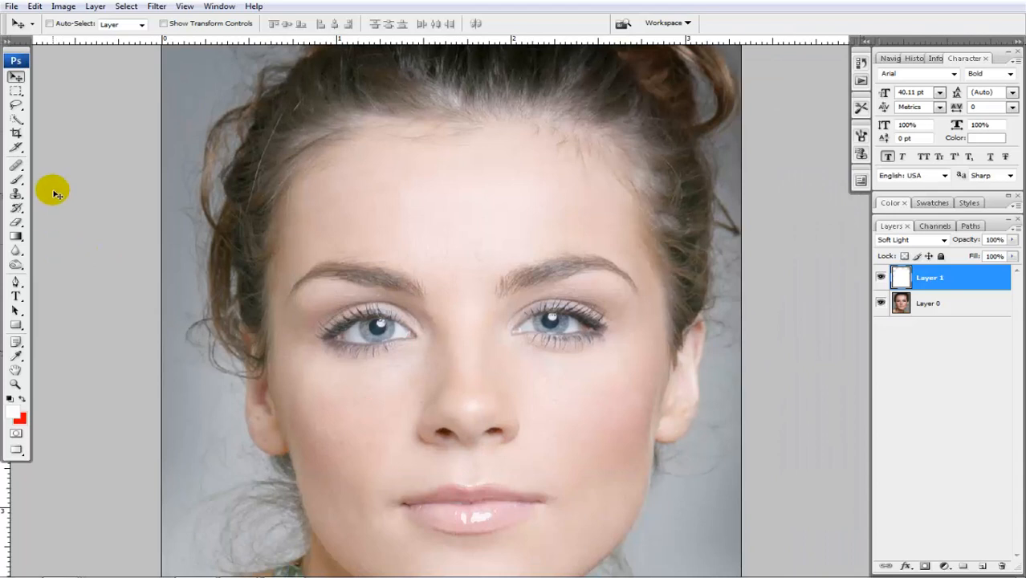
{"action": "left_click", "coordinate": [15, 220]}
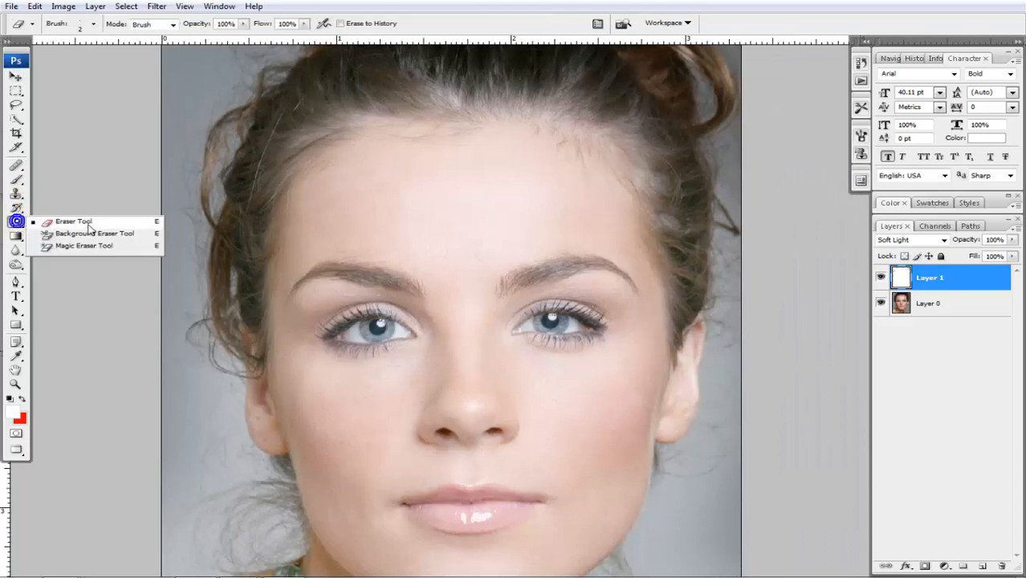
{"action": "left_click", "coordinate": [88, 223]}
{"action": "left_click", "coordinate": [92, 24]}
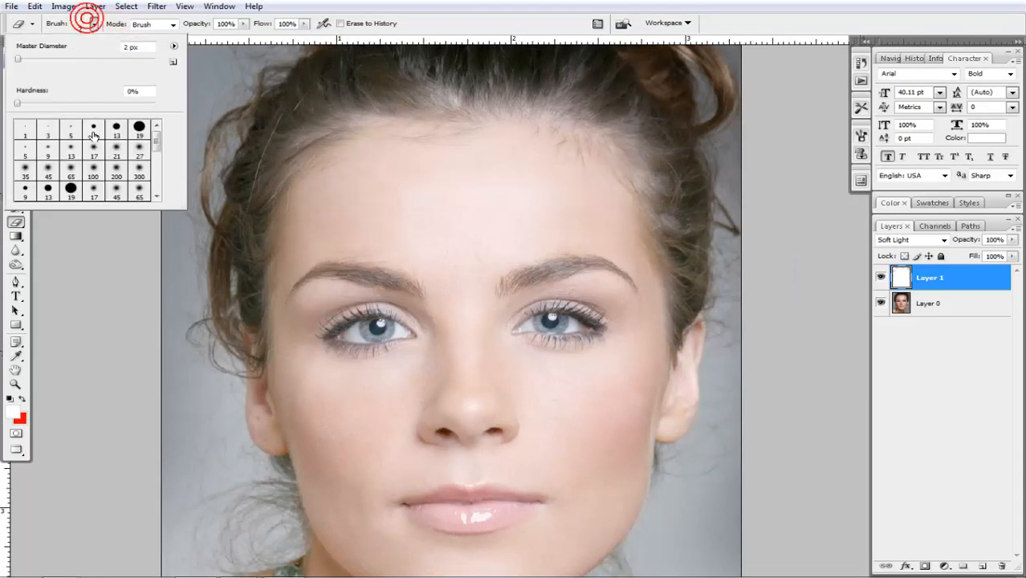
{"action": "left_click", "coordinate": [94, 149]}
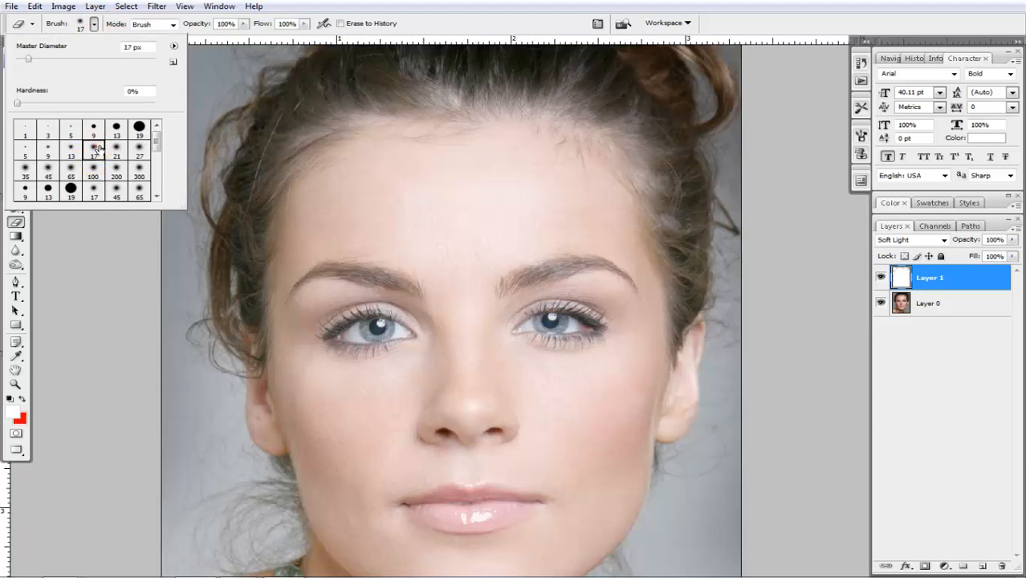
{"action": "left_click", "coordinate": [406, 5]}
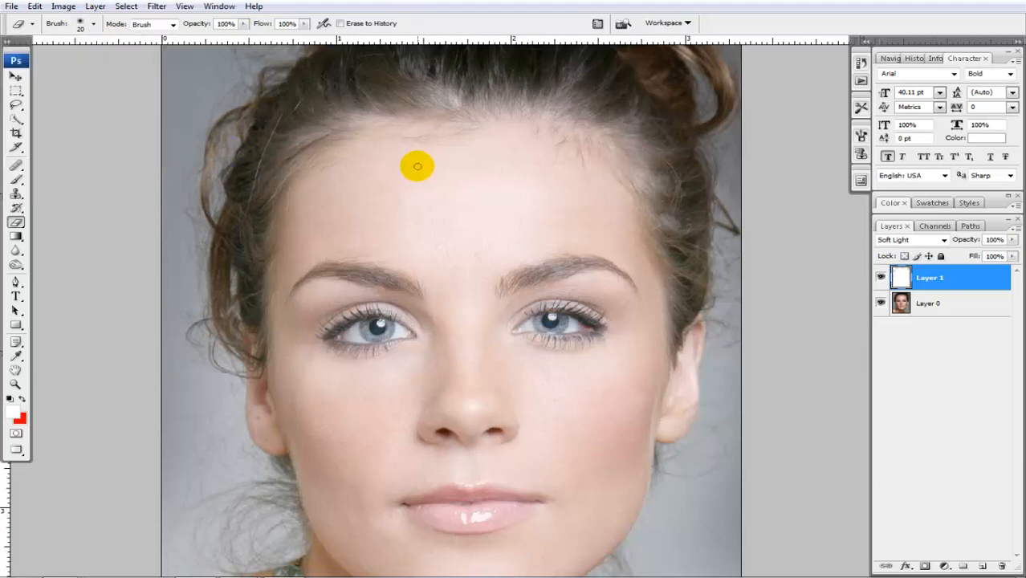
{"action": "key", "text": "bracketright"}
{"action": "key", "text": "bracketright"}
{"action": "key", "text": "bracketright"}
{"action": "key", "text": "bracketright"}
{"action": "key", "text": "bracketright"}
{"action": "key", "text": "bracketright"}
{"action": "key", "text": "bracketright"}
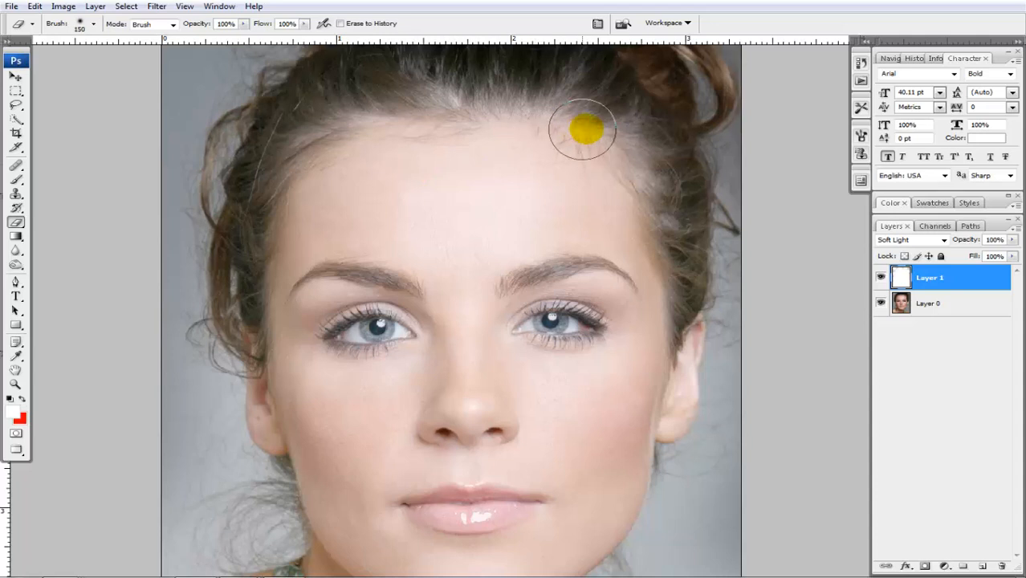
- Erase the white on Layer 1 over the hair around the hairline and the top of the head with the 150 px Eraser
{"action": "mouse_move", "coordinate": [670, 202]}
{"action": "left_mouse_down"}
{"action": "mouse_move", "coordinate": [682, 261]}
{"action": "mouse_move", "coordinate": [669, 202]}
{"action": "mouse_move", "coordinate": [569, 73]}
{"action": "mouse_move", "coordinate": [653, 179]}
{"action": "mouse_move", "coordinate": [570, 103]}
{"action": "mouse_move", "coordinate": [516, 127]}
{"action": "left_mouse_up"}
{"action": "key", "text": "space"}
{"action": "left_click_drag", "start_coordinate": [516, 167], "coordinate": [587, 220]}
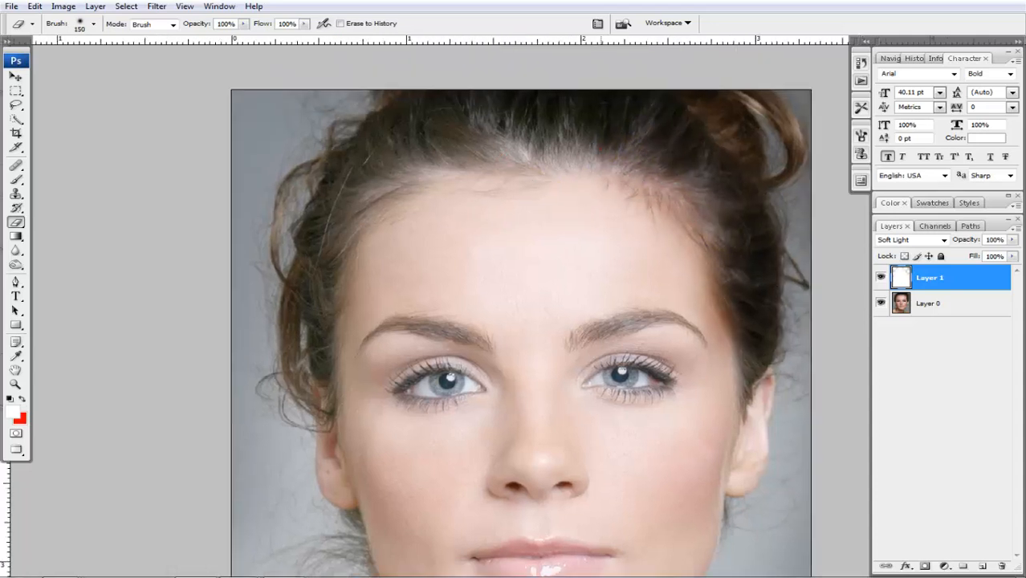
{"action": "mouse_move", "coordinate": [600, 151]}
{"action": "left_mouse_down"}
{"action": "mouse_move", "coordinate": [377, 136]}
{"action": "mouse_move", "coordinate": [561, 137]}
{"action": "mouse_move", "coordinate": [344, 195]}
{"action": "mouse_move", "coordinate": [314, 131]}
{"action": "mouse_move", "coordinate": [290, 298]}
{"action": "mouse_move", "coordinate": [325, 87]}
{"action": "left_mouse_up"}
- Undo the last erasure and erase the Layer 1 white over the curls and background beside the left-hand ear and cheek with a 70 px Eraser
{"action": "key", "text": "space"}
{"action": "mouse_move", "coordinate": [300, 277]}
{"action": "left_mouse_down"}
{"action": "mouse_move", "coordinate": [294, 154]}
{"action": "mouse_move", "coordinate": [300, 261]}
{"action": "mouse_move", "coordinate": [275, 234]}
{"action": "mouse_move", "coordinate": [261, 284]}
{"action": "mouse_move", "coordinate": [272, 373]}
{"action": "mouse_move", "coordinate": [264, 343]}
{"action": "mouse_move", "coordinate": [274, 283]}
{"action": "mouse_move", "coordinate": [235, 479]}
{"action": "mouse_move", "coordinate": [237, 488]}
{"action": "mouse_move", "coordinate": [303, 456]}
{"action": "mouse_move", "coordinate": [285, 396]}
{"action": "mouse_move", "coordinate": [306, 425]}
{"action": "mouse_move", "coordinate": [329, 404]}
{"action": "mouse_move", "coordinate": [297, 380]}
{"action": "mouse_move", "coordinate": [286, 296]}
{"action": "mouse_move", "coordinate": [276, 330]}
{"action": "mouse_move", "coordinate": [297, 424]}
{"action": "mouse_move", "coordinate": [354, 472]}
{"action": "mouse_move", "coordinate": [219, 511]}
{"action": "mouse_move", "coordinate": [307, 493]}
{"action": "mouse_move", "coordinate": [292, 480]}
{"action": "mouse_move", "coordinate": [306, 505]}
{"action": "mouse_move", "coordinate": [281, 334]}
{"action": "left_mouse_up"}
{"action": "key", "text": "bracketleft"}
{"action": "key", "text": "bracketleft"}
{"action": "key", "text": "bracketleft"}
{"action": "key", "text": "bracketleft"}
{"action": "key", "text": "ctrl+z"}
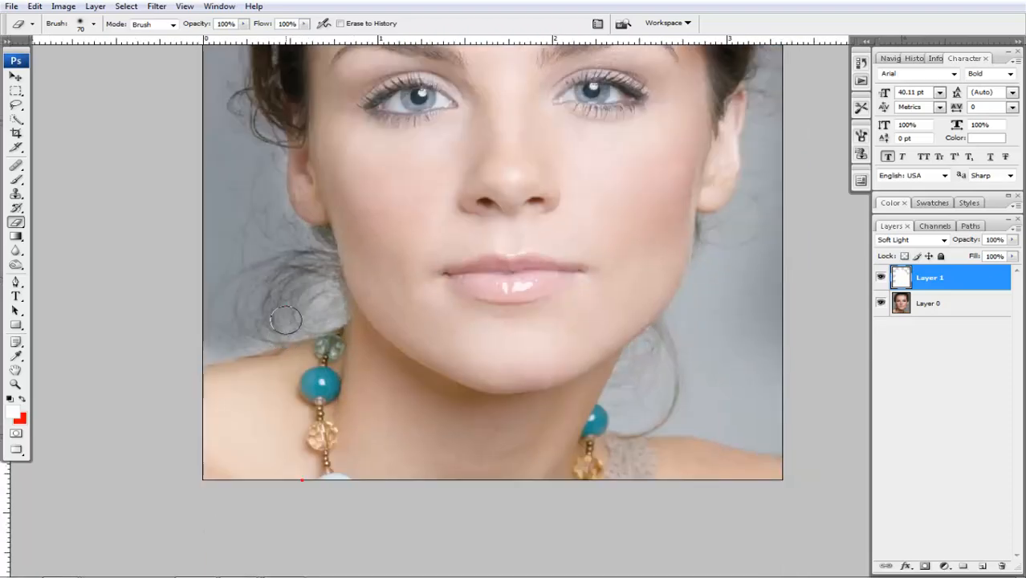
{"action": "scroll", "coordinate": [282, 312], "scroll_direction": "up", "scroll_amount": 1}
{"action": "mouse_move", "coordinate": [290, 208]}
{"action": "left_mouse_down"}
{"action": "mouse_move", "coordinate": [341, 323]}
{"action": "mouse_move", "coordinate": [341, 311]}
{"action": "mouse_move", "coordinate": [326, 312]}
{"action": "mouse_move", "coordinate": [284, 344]}
{"action": "mouse_move", "coordinate": [149, 374]}
{"action": "mouse_move", "coordinate": [320, 252]}
{"action": "mouse_move", "coordinate": [270, 167]}
{"action": "mouse_move", "coordinate": [267, 99]}
{"action": "left_mouse_up"}
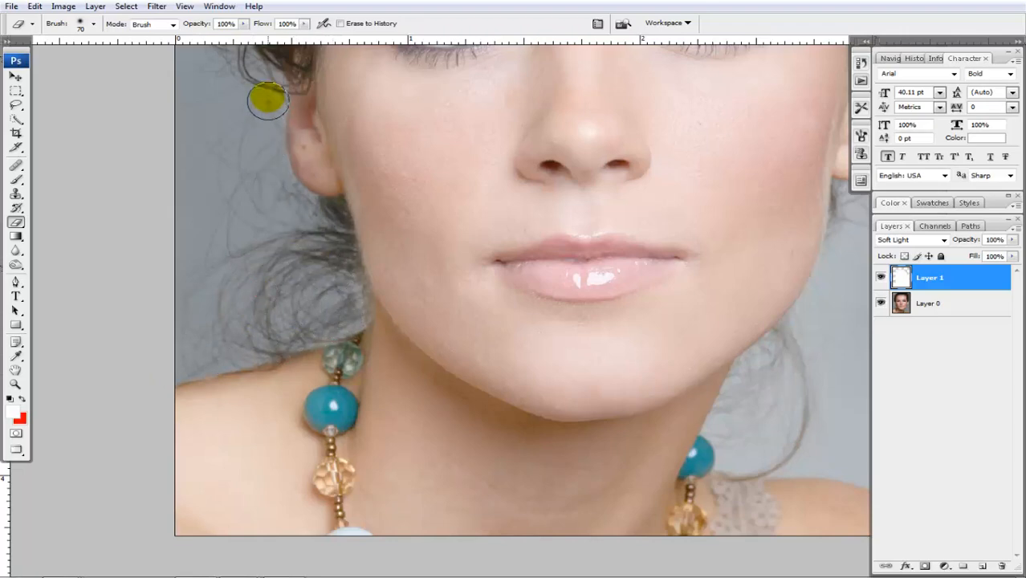
{"action": "left_click_drag", "start_coordinate": [295, 133], "coordinate": [254, 349]}
{"action": "mouse_move", "coordinate": [449, 161]}
{"action": "left_mouse_down"}
{"action": "mouse_move", "coordinate": [610, 165]}
{"action": "mouse_move", "coordinate": [486, 184]}
{"action": "left_mouse_up"}
{"action": "left_click_drag", "start_coordinate": [679, 271], "coordinate": [579, 272]}
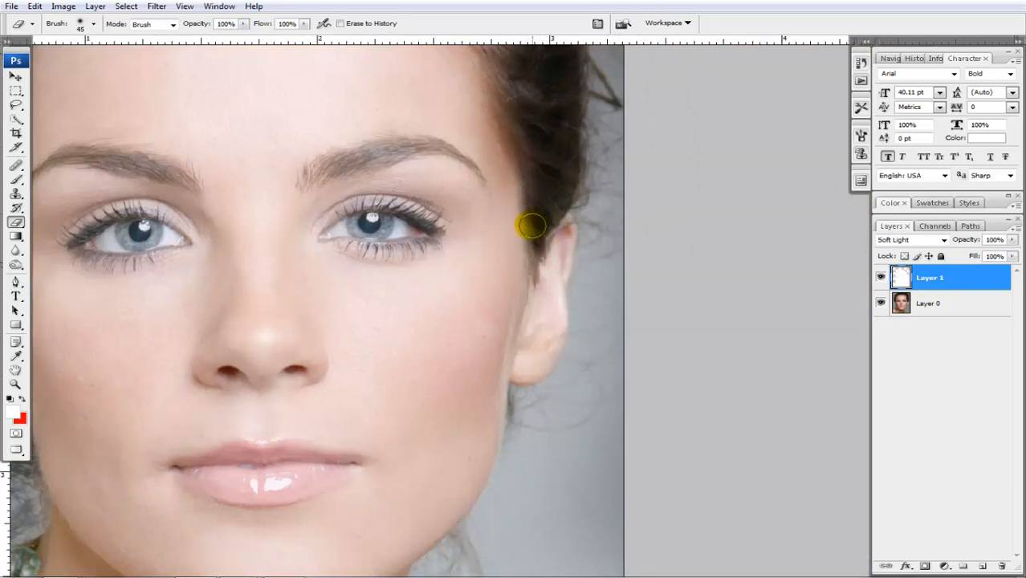
{"action": "key", "text": "p"}
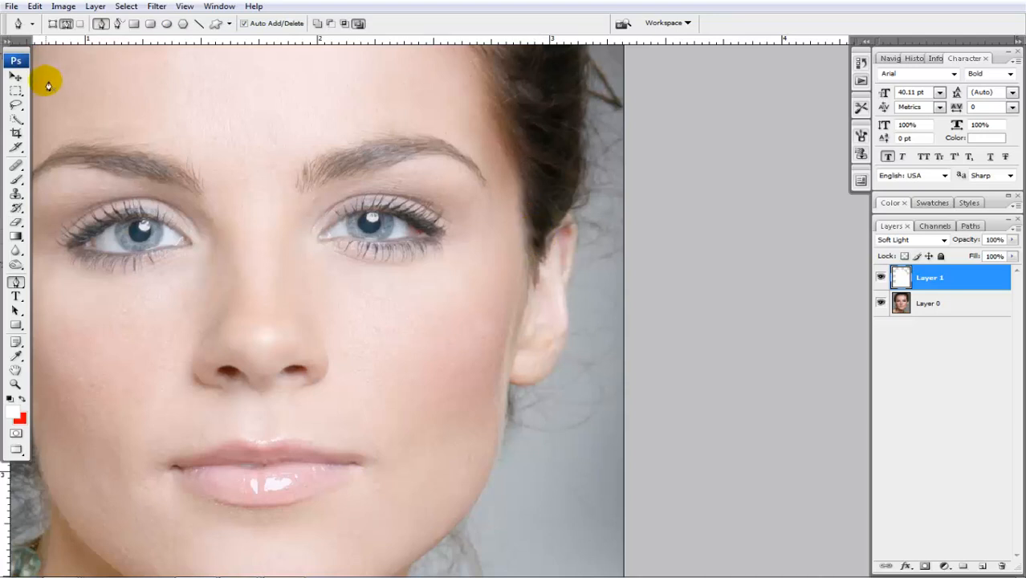
{"action": "left_click", "coordinate": [17, 185]}
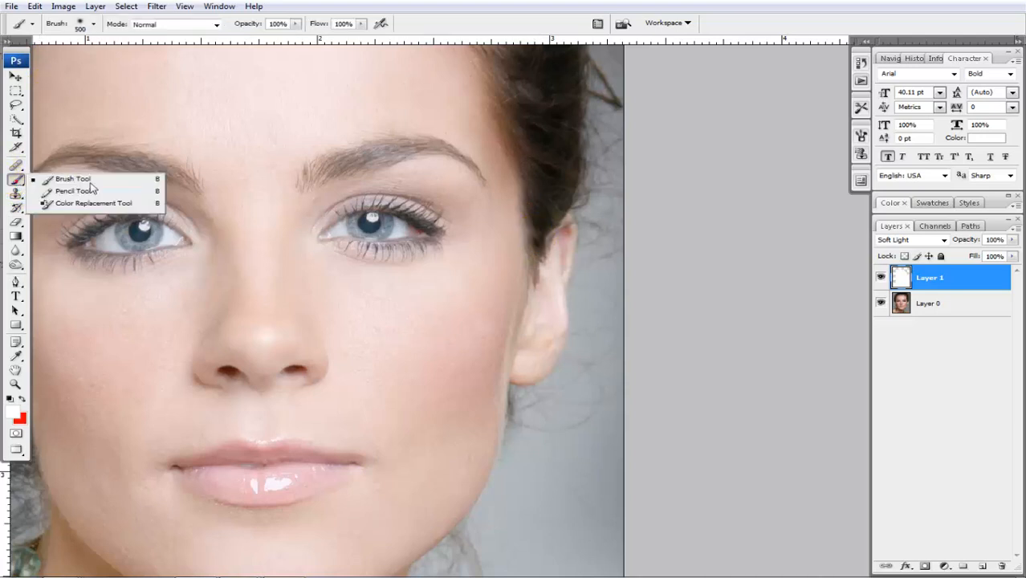
{"action": "left_click", "coordinate": [589, 3]}
{"action": "key", "text": "bracketleft"}
{"action": "key", "text": "bracketleft"}
{"action": "key", "text": "bracketleft"}
{"action": "key", "text": "bracketleft"}
{"action": "key", "text": "bracketleft"}
{"action": "key", "text": "bracketleft"}
{"action": "key", "text": "bracketleft"}
{"action": "key", "text": "bracketleft"}
{"action": "key", "text": "bracketleft"}
{"action": "key", "text": "bracketleft"}
{"action": "key", "text": "bracketleft"}
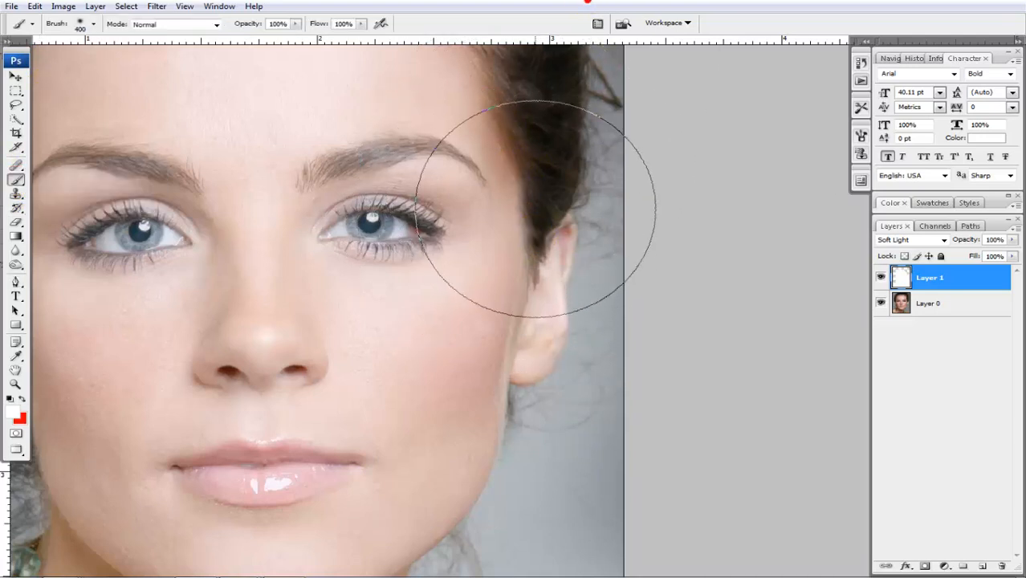
{"action": "mouse_move", "coordinate": [600, 114]}
{"action": "left_mouse_down"}
{"action": "mouse_move", "coordinate": [628, 199]}
{"action": "mouse_move", "coordinate": [600, 100]}
{"action": "mouse_move", "coordinate": [578, 104]}
{"action": "mouse_move", "coordinate": [600, 211]}
{"action": "left_mouse_up"}
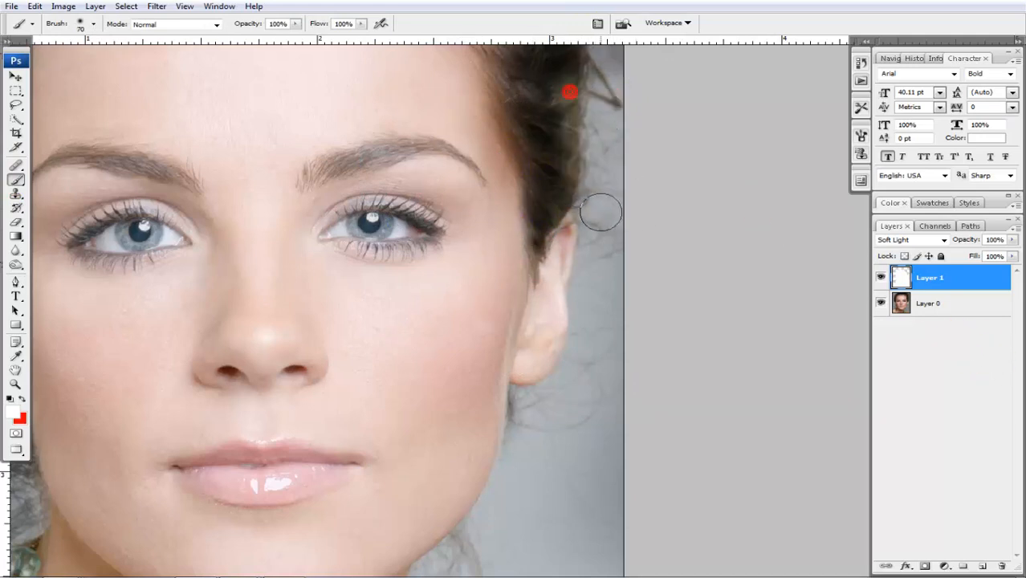
{"action": "left_click", "coordinate": [16, 179]}
{"action": "left_click", "coordinate": [65, 179]}
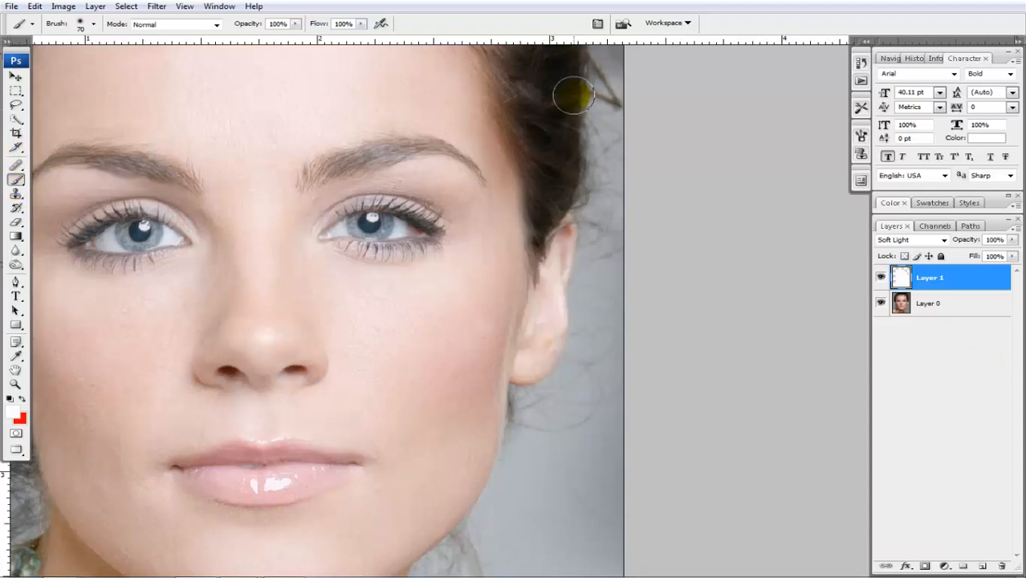
{"action": "left_click_drag", "start_coordinate": [574, 96], "coordinate": [596, 98]}
{"action": "key", "text": "ctrl+z"}
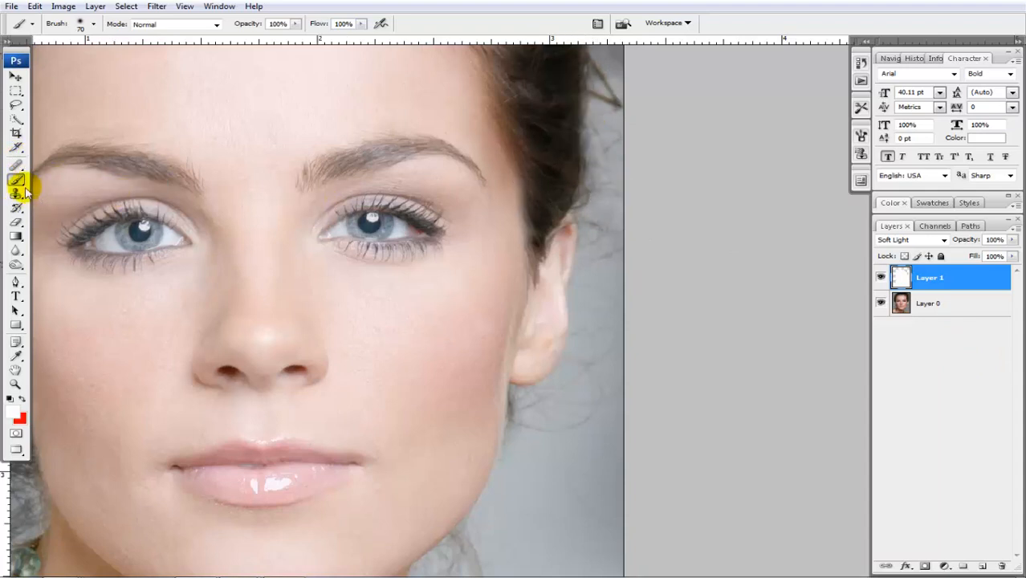
{"action": "left_click", "coordinate": [15, 179]}
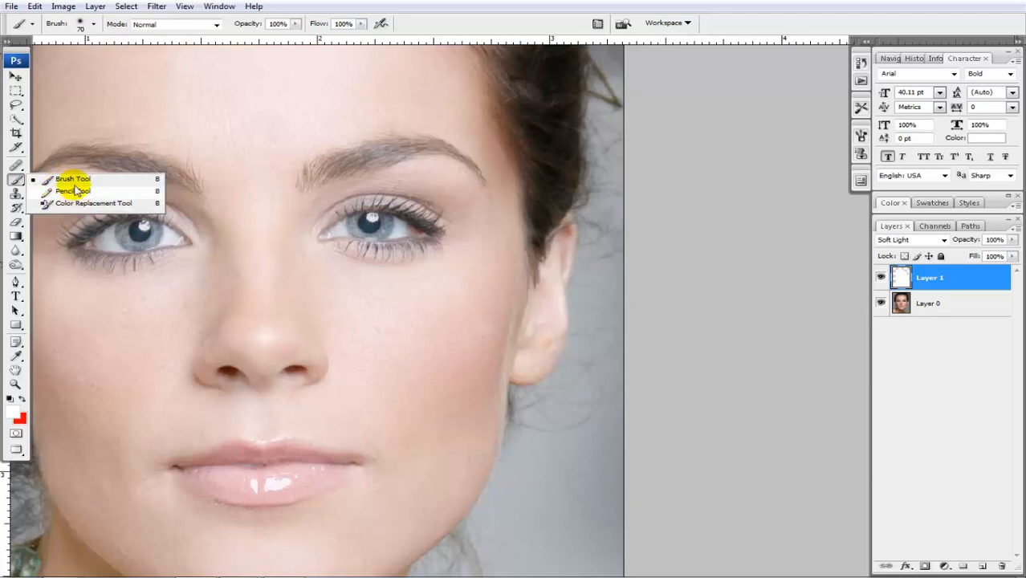
- Erase the Layer 1 white over the hair and background on the right-hand side of the head, enlarging the Eraser from 45 to 70 px
{"action": "left_click", "coordinate": [16, 222]}
{"action": "left_click", "coordinate": [60, 218]}
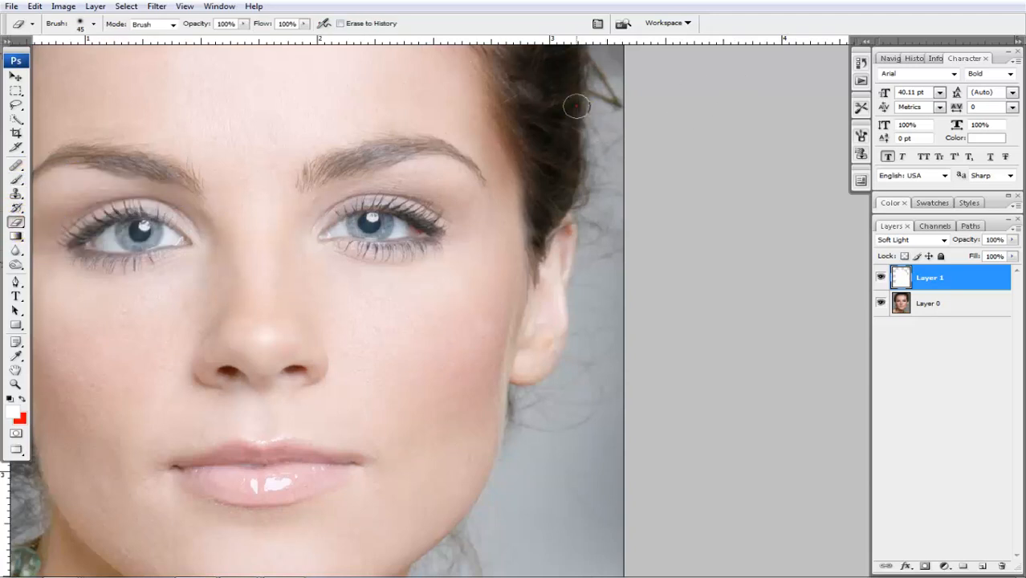
{"action": "mouse_move", "coordinate": [576, 105]}
{"action": "left_mouse_down"}
{"action": "mouse_move", "coordinate": [591, 78]}
{"action": "mouse_move", "coordinate": [601, 85]}
{"action": "mouse_move", "coordinate": [638, 254]}
{"action": "mouse_move", "coordinate": [616, 153]}
{"action": "mouse_move", "coordinate": [619, 242]}
{"action": "mouse_move", "coordinate": [601, 194]}
{"action": "mouse_move", "coordinate": [591, 195]}
{"action": "mouse_move", "coordinate": [608, 220]}
{"action": "mouse_move", "coordinate": [594, 289]}
{"action": "mouse_move", "coordinate": [600, 411]}
{"action": "mouse_move", "coordinate": [602, 257]}
{"action": "mouse_move", "coordinate": [600, 306]}
{"action": "mouse_move", "coordinate": [574, 392]}
{"action": "mouse_move", "coordinate": [531, 407]}
{"action": "mouse_move", "coordinate": [524, 484]}
{"action": "mouse_move", "coordinate": [589, 405]}
{"action": "mouse_move", "coordinate": [595, 423]}
{"action": "mouse_move", "coordinate": [570, 539]}
{"action": "mouse_move", "coordinate": [570, 497]}
{"action": "mouse_move", "coordinate": [618, 406]}
{"action": "mouse_move", "coordinate": [574, 399]}
{"action": "mouse_move", "coordinate": [517, 276]}
{"action": "mouse_move", "coordinate": [525, 223]}
{"action": "mouse_move", "coordinate": [511, 242]}
{"action": "mouse_move", "coordinate": [556, 348]}
{"action": "mouse_move", "coordinate": [567, 298]}
{"action": "mouse_move", "coordinate": [544, 235]}
{"action": "mouse_move", "coordinate": [509, 198]}
{"action": "mouse_move", "coordinate": [504, 239]}
{"action": "mouse_move", "coordinate": [422, 315]}
{"action": "mouse_move", "coordinate": [410, 347]}
{"action": "mouse_move", "coordinate": [422, 383]}
{"action": "mouse_move", "coordinate": [475, 359]}
{"action": "mouse_move", "coordinate": [477, 304]}
{"action": "mouse_move", "coordinate": [457, 309]}
{"action": "mouse_move", "coordinate": [441, 351]}
{"action": "mouse_move", "coordinate": [520, 352]}
{"action": "mouse_move", "coordinate": [647, 417]}
{"action": "mouse_move", "coordinate": [463, 370]}
{"action": "mouse_move", "coordinate": [502, 372]}
{"action": "mouse_move", "coordinate": [564, 401]}
{"action": "mouse_move", "coordinate": [479, 374]}
{"action": "mouse_move", "coordinate": [408, 374]}
{"action": "mouse_move", "coordinate": [403, 337]}
{"action": "mouse_move", "coordinate": [487, 234]}
{"action": "mouse_move", "coordinate": [484, 312]}
{"action": "mouse_move", "coordinate": [443, 388]}
{"action": "mouse_move", "coordinate": [403, 381]}
{"action": "mouse_move", "coordinate": [470, 323]}
{"action": "mouse_move", "coordinate": [546, 147]}
{"action": "mouse_move", "coordinate": [525, 151]}
{"action": "mouse_move", "coordinate": [568, 91]}
{"action": "left_mouse_up"}
{"action": "key", "text": "bracketright"}
{"action": "key", "text": "bracketright"}
{"action": "key", "text": "bracketright"}
{"action": "scroll", "coordinate": [567, 474], "scroll_direction": "down", "scroll_amount": 5}
{"action": "left_click_drag", "start_coordinate": [580, 100], "coordinate": [553, 292]}
{"action": "mouse_move", "coordinate": [561, 257]}
{"action": "left_mouse_down"}
{"action": "mouse_move", "coordinate": [559, 209]}
{"action": "mouse_move", "coordinate": [586, 121]}
{"action": "mouse_move", "coordinate": [580, 101]}
{"action": "mouse_move", "coordinate": [512, 190]}
{"action": "mouse_move", "coordinate": [449, 144]}
{"action": "left_mouse_up"}
{"action": "left_click_drag", "start_coordinate": [647, 172], "coordinate": [578, 126]}
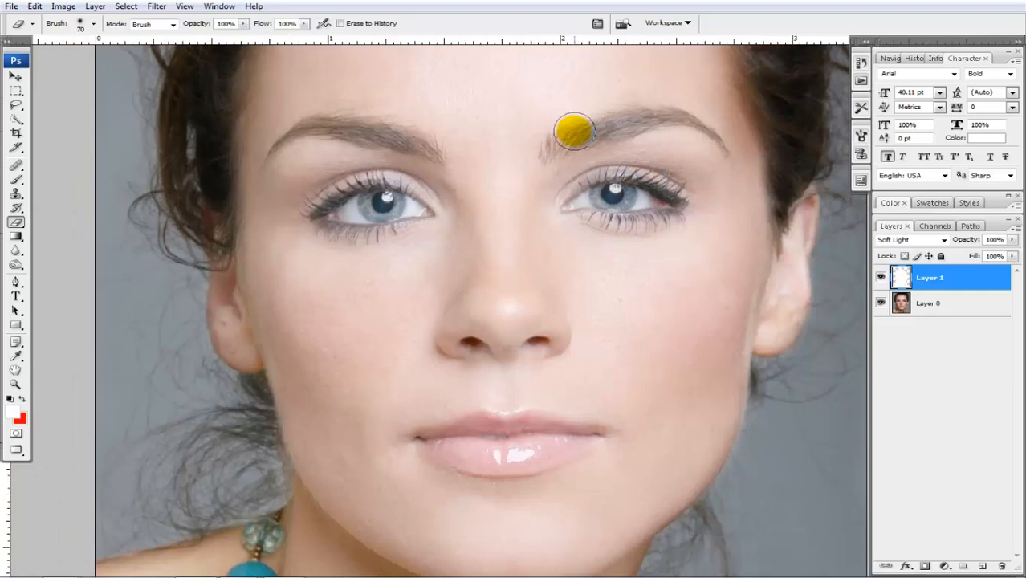
- Erase the Layer 1 white over the body of the right-hand eyebrow with a 9 px Eraser
{"action": "scroll", "coordinate": [563, 136], "scroll_direction": "up", "scroll_amount": 2}
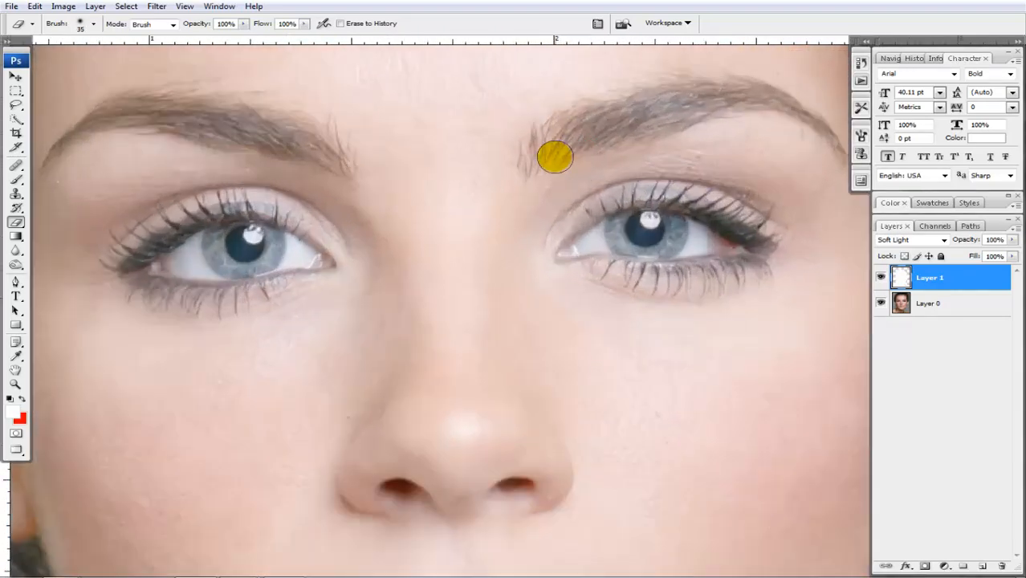
{"action": "key", "text": "bracketleft"}
{"action": "mouse_move", "coordinate": [554, 157]}
{"action": "left_mouse_down"}
{"action": "mouse_move", "coordinate": [545, 166]}
{"action": "mouse_move", "coordinate": [535, 135]}
{"action": "mouse_move", "coordinate": [591, 107]}
{"action": "mouse_move", "coordinate": [667, 102]}
{"action": "mouse_move", "coordinate": [561, 145]}
{"action": "mouse_move", "coordinate": [587, 147]}
{"action": "mouse_move", "coordinate": [683, 105]}
{"action": "mouse_move", "coordinate": [776, 97]}
{"action": "mouse_move", "coordinate": [800, 109]}
{"action": "left_mouse_up"}
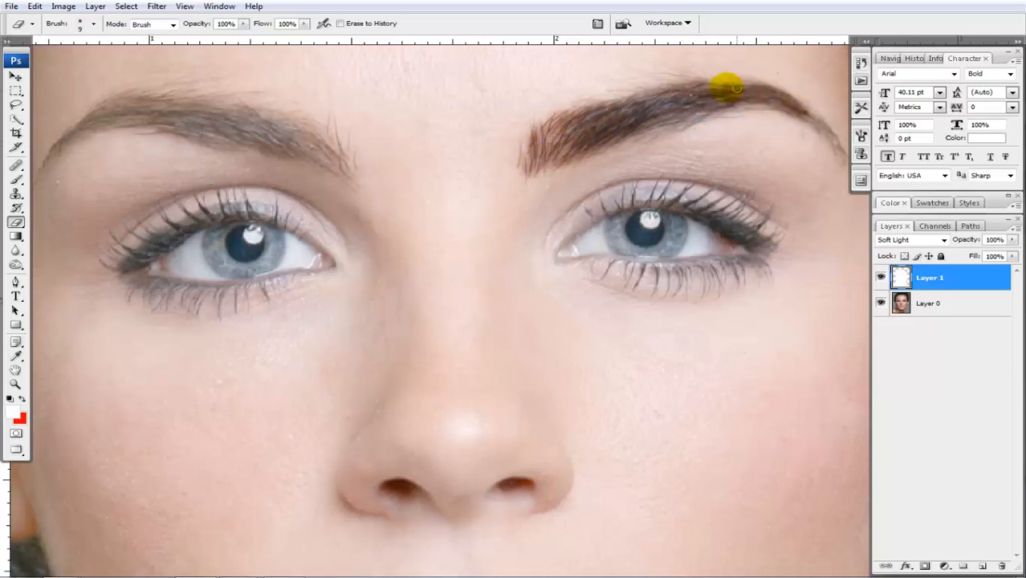
{"action": "left_click_drag", "start_coordinate": [738, 88], "coordinate": [660, 84]}
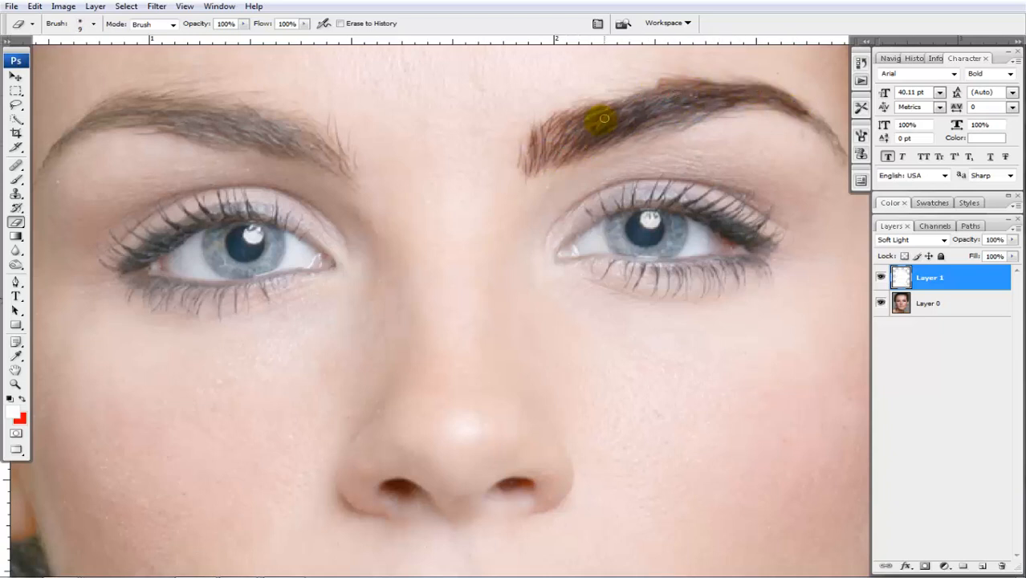
- Erase the remaining white along the right-hand eyebrow's thin outer tail, lower edge and inner end
{"action": "left_click_drag", "start_coordinate": [751, 148], "coordinate": [337, 213]}
{"action": "key", "text": "ctrl+plus"}
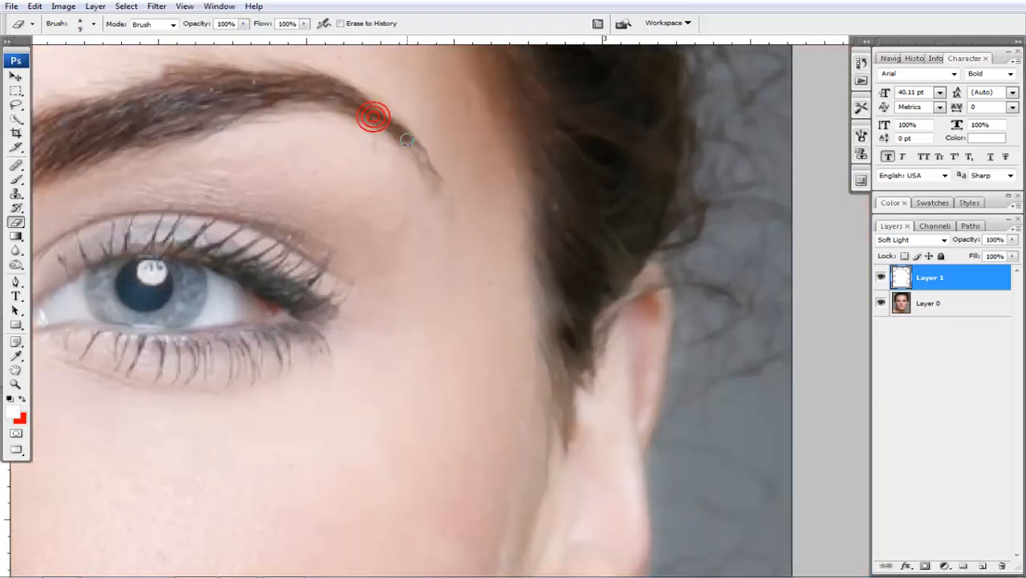
{"action": "mouse_move", "coordinate": [407, 141]}
{"action": "left_mouse_down"}
{"action": "mouse_move", "coordinate": [437, 183]}
{"action": "mouse_move", "coordinate": [346, 106]}
{"action": "left_mouse_up"}
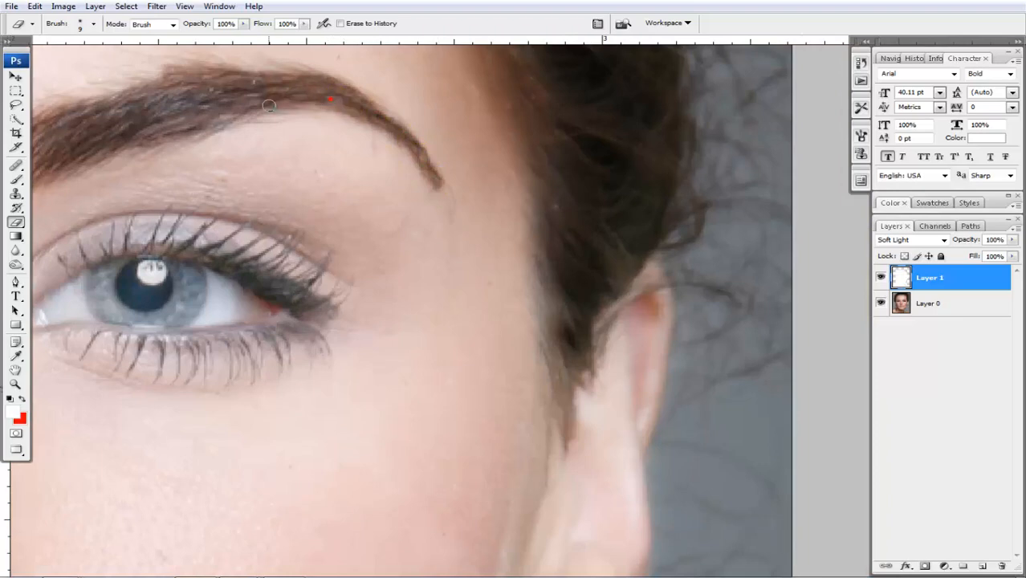
{"action": "mouse_move", "coordinate": [96, 166]}
{"action": "left_mouse_down"}
{"action": "mouse_move", "coordinate": [437, 91]}
{"action": "mouse_move", "coordinate": [345, 129]}
{"action": "left_mouse_up"}
{"action": "mouse_move", "coordinate": [356, 127]}
{"action": "left_mouse_down"}
{"action": "mouse_move", "coordinate": [379, 140]}
{"action": "mouse_move", "coordinate": [413, 136]}
{"action": "left_mouse_up"}
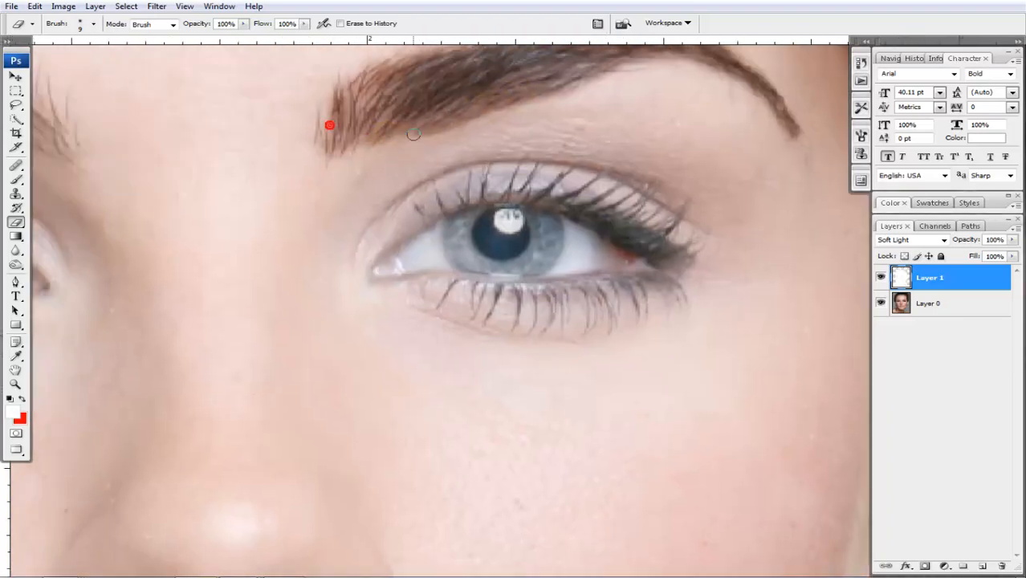
{"action": "left_click_drag", "start_coordinate": [372, 94], "coordinate": [373, 208]}
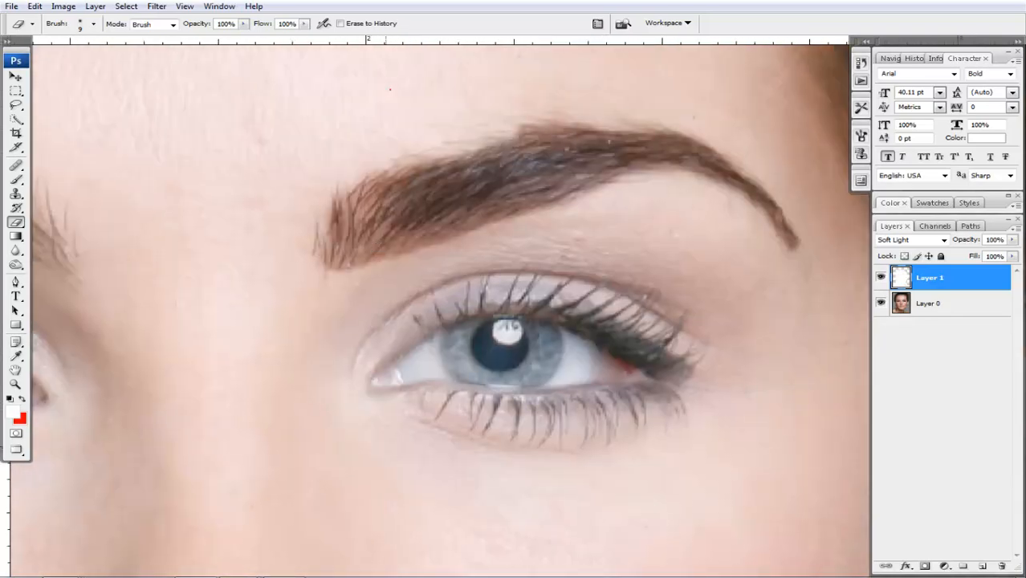
{"action": "key", "text": "ctrl+minus"}
{"action": "left_click_drag", "start_coordinate": [360, 121], "coordinate": [389, 90]}
- Erase the Layer 1 white over the body of the left-hand eyebrow with a 10 px Eraser
{"action": "key", "text": "ctrl+minus"}
{"action": "scroll", "coordinate": [464, 330], "scroll_direction": "down", "scroll_amount": 1}
{"action": "mouse_move", "coordinate": [520, 300]}
{"action": "left_mouse_down"}
{"action": "mouse_move", "coordinate": [682, 272]}
{"action": "mouse_move", "coordinate": [572, 256]}
{"action": "mouse_move", "coordinate": [586, 233]}
{"action": "mouse_move", "coordinate": [451, 177]}
{"action": "mouse_move", "coordinate": [314, 155]}
{"action": "mouse_move", "coordinate": [269, 160]}
{"action": "left_mouse_up"}
{"action": "scroll", "coordinate": [530, 271], "scroll_direction": "up", "scroll_amount": 1}
{"action": "scroll", "coordinate": [498, 232], "scroll_direction": "up", "scroll_amount": 1}
{"action": "scroll", "coordinate": [526, 248], "scroll_direction": "up", "scroll_amount": 1}
{"action": "scroll", "coordinate": [573, 256], "scroll_direction": "up", "scroll_amount": 1}
{"action": "key", "text": "bracketright"}
{"action": "mouse_move", "coordinate": [458, 211]}
{"action": "left_mouse_down"}
{"action": "mouse_move", "coordinate": [421, 213]}
{"action": "mouse_move", "coordinate": [285, 177]}
{"action": "left_mouse_up"}
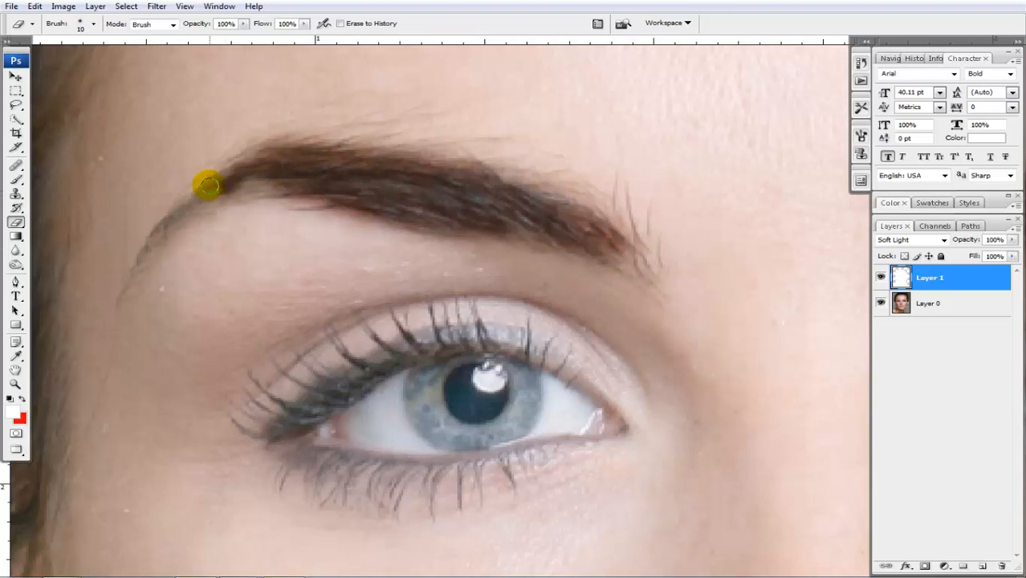
- Erase the remaining white along the left-hand eyebrow's outer tail, upper edge and inner end
{"action": "mouse_move", "coordinate": [207, 186]}
{"action": "left_mouse_down"}
{"action": "mouse_move", "coordinate": [280, 224]}
{"action": "mouse_move", "coordinate": [269, 179]}
{"action": "left_mouse_up"}
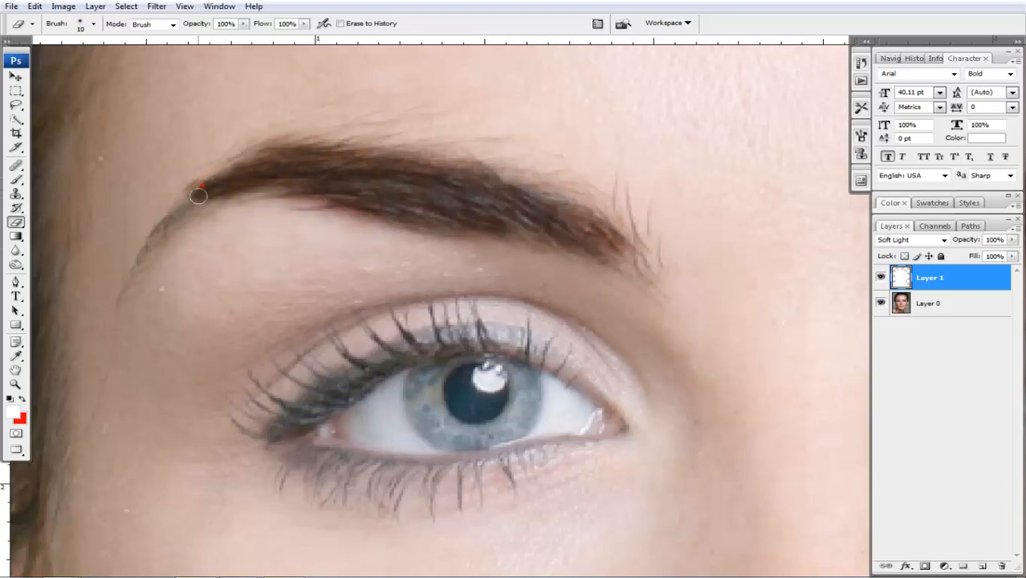
{"action": "mouse_move", "coordinate": [198, 195]}
{"action": "left_mouse_down"}
{"action": "mouse_move", "coordinate": [160, 222]}
{"action": "mouse_move", "coordinate": [138, 261]}
{"action": "left_mouse_up"}
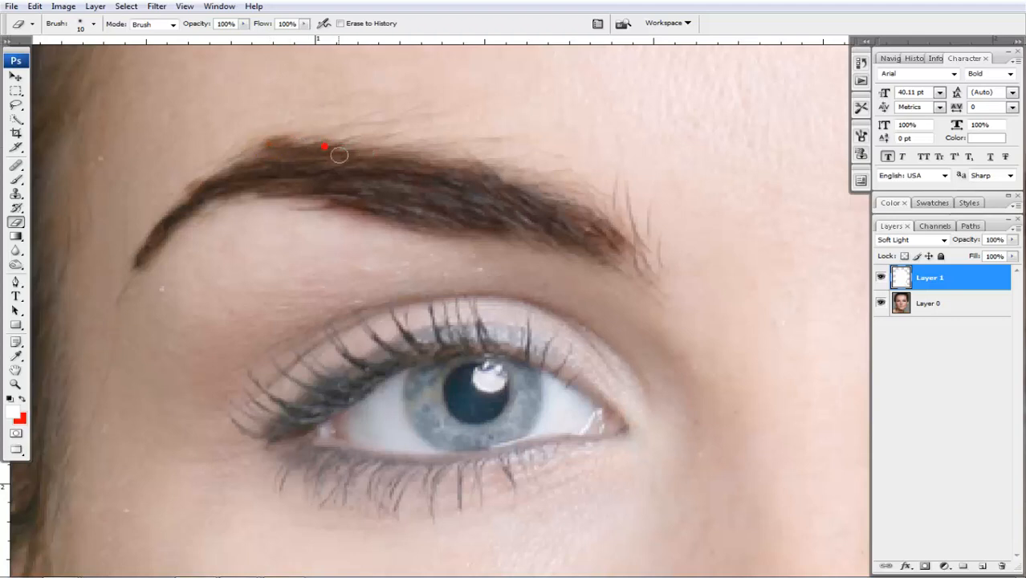
{"action": "left_click_drag", "start_coordinate": [465, 174], "coordinate": [573, 215]}
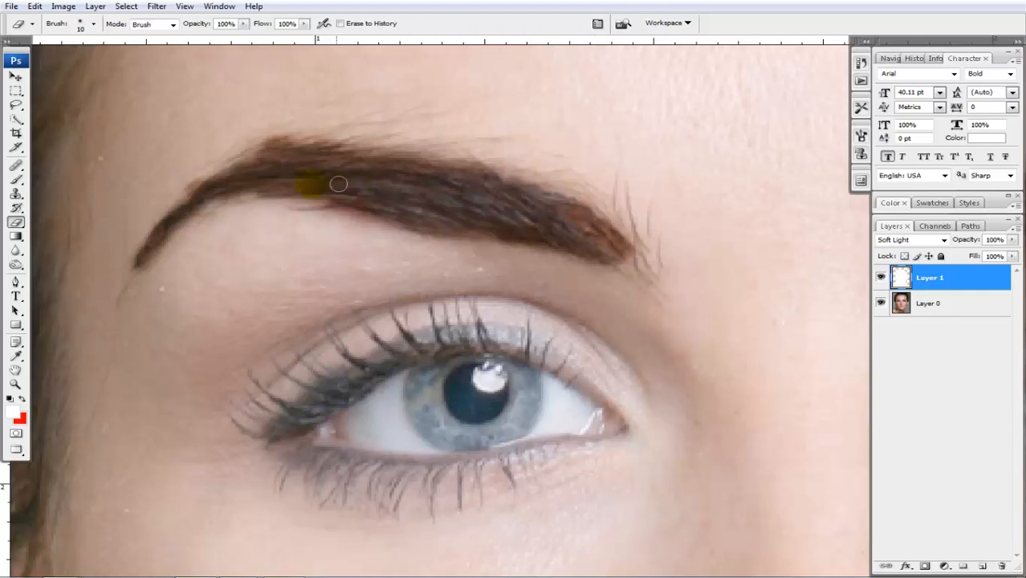
{"action": "mouse_move", "coordinate": [338, 184]}
{"action": "left_mouse_down"}
{"action": "mouse_move", "coordinate": [211, 201]}
{"action": "mouse_move", "coordinate": [121, 280]}
{"action": "mouse_move", "coordinate": [143, 258]}
{"action": "left_mouse_up"}
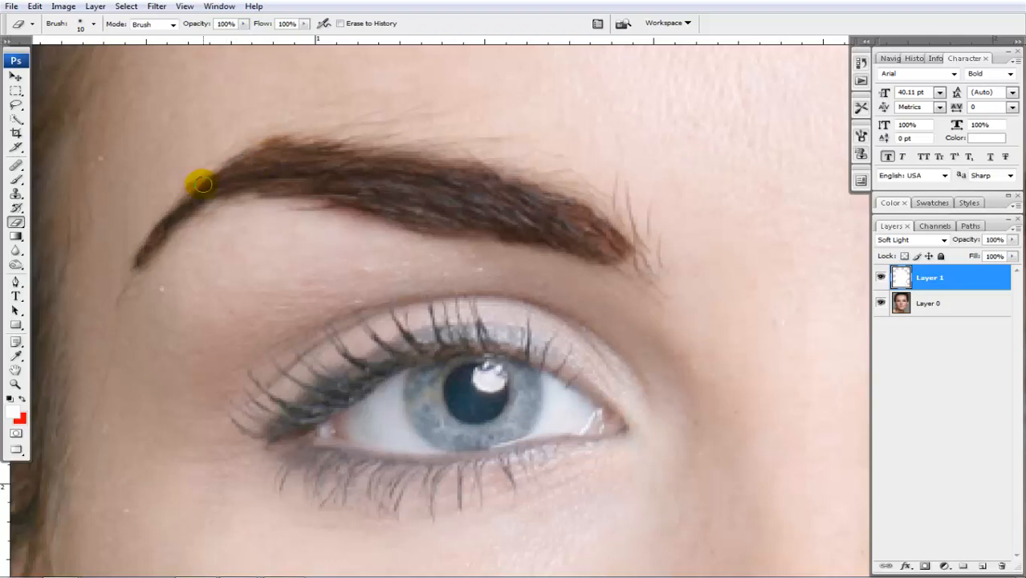
- Erase the Layer 1 white over the right-hand eye with the Eraser reduced to 30 px
{"action": "scroll", "coordinate": [410, 238], "scroll_direction": "down", "scroll_amount": 4}
{"action": "scroll", "coordinate": [621, 307], "scroll_direction": "up", "scroll_amount": 1}
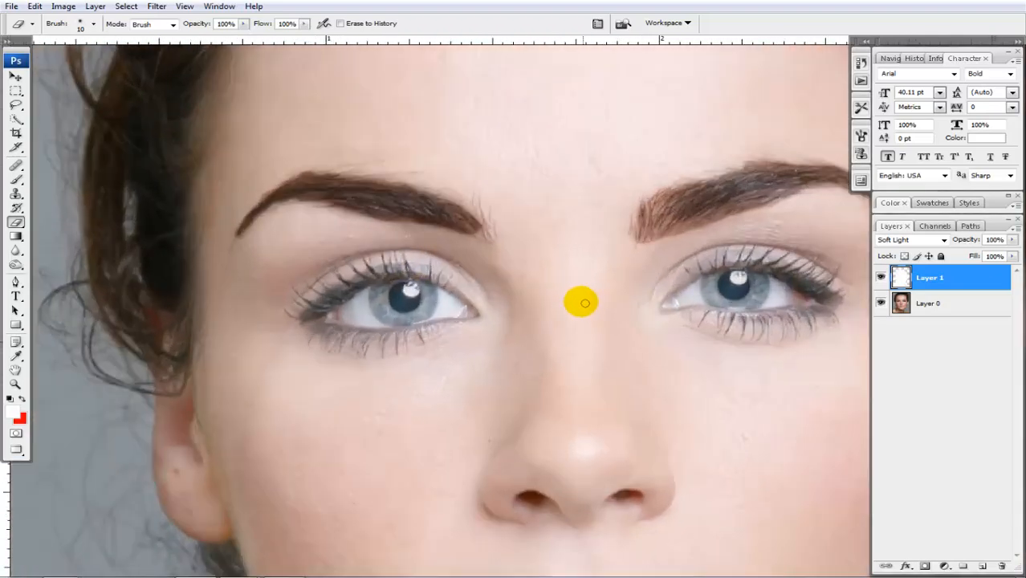
{"action": "key", "text": "bracketright"}
{"action": "key", "text": "bracketright"}
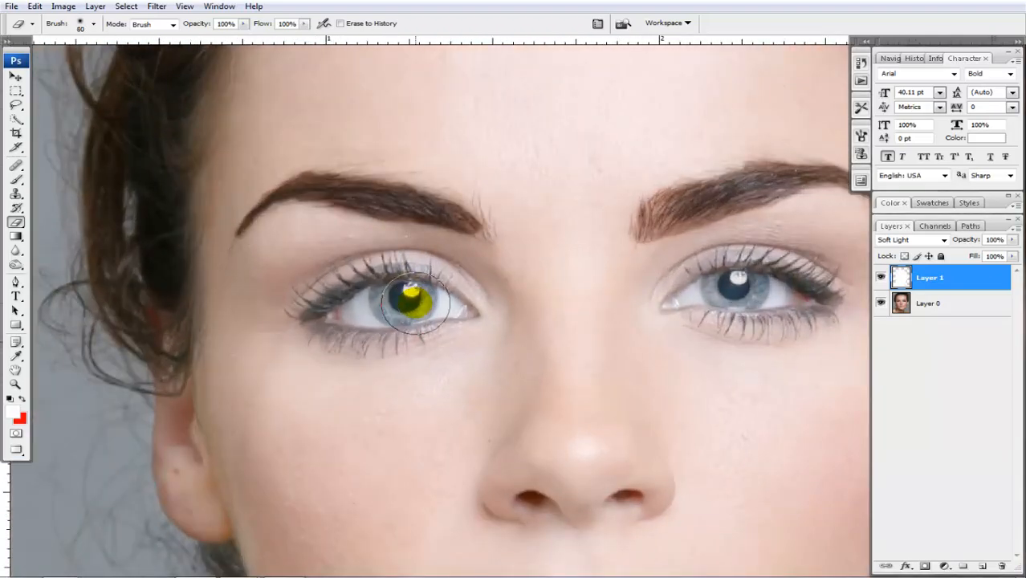
{"action": "key", "text": "bracketleft"}
{"action": "key", "text": "bracketleft"}
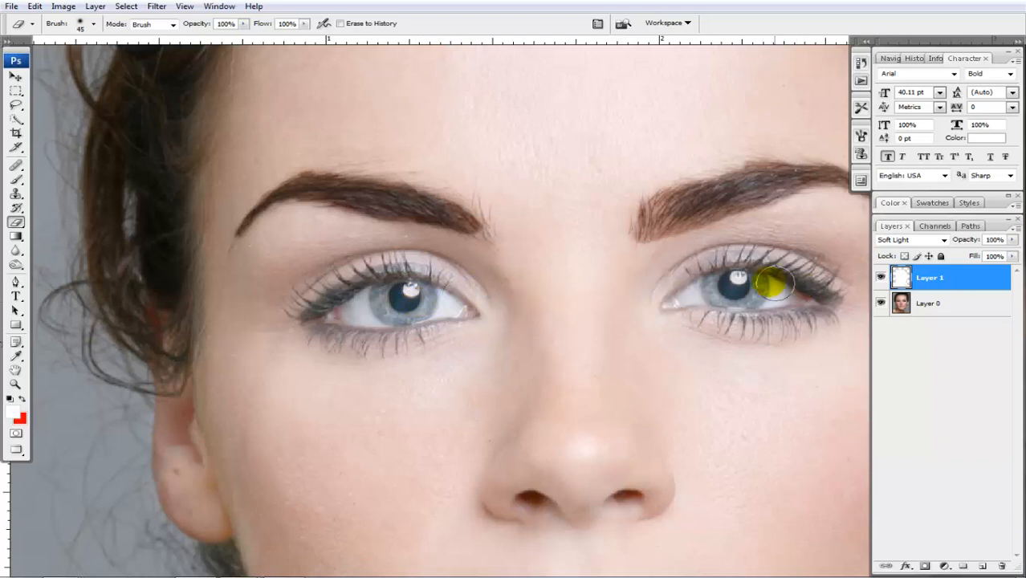
{"action": "mouse_move", "coordinate": [742, 282]}
{"action": "left_mouse_down"}
{"action": "mouse_move", "coordinate": [712, 293]}
{"action": "mouse_move", "coordinate": [771, 287]}
{"action": "mouse_move", "coordinate": [749, 279]}
{"action": "mouse_move", "coordinate": [692, 295]}
{"action": "mouse_move", "coordinate": [727, 279]}
{"action": "mouse_move", "coordinate": [682, 300]}
{"action": "mouse_move", "coordinate": [810, 285]}
{"action": "mouse_move", "coordinate": [832, 301]}
{"action": "mouse_move", "coordinate": [810, 265]}
{"action": "mouse_move", "coordinate": [721, 254]}
{"action": "mouse_move", "coordinate": [795, 248]}
{"action": "mouse_move", "coordinate": [794, 307]}
{"action": "mouse_move", "coordinate": [803, 307]}
{"action": "mouse_move", "coordinate": [630, 288]}
{"action": "left_mouse_up"}
{"action": "scroll", "coordinate": [694, 295], "scroll_direction": "up", "scroll_amount": 2}
{"action": "key", "text": "bracketleft"}
{"action": "mouse_move", "coordinate": [662, 256]}
{"action": "left_mouse_down"}
{"action": "mouse_move", "coordinate": [720, 273]}
{"action": "mouse_move", "coordinate": [732, 288]}
{"action": "mouse_move", "coordinate": [633, 295]}
{"action": "mouse_move", "coordinate": [558, 285]}
{"action": "mouse_move", "coordinate": [599, 256]}
{"action": "left_mouse_up"}
- Erase the Layer 1 white over the left-hand eye's iris, eye white and lash line with a 30 px Eraser
{"action": "left_click_drag", "start_coordinate": [181, 253], "coordinate": [440, 264]}
{"action": "left_click", "coordinate": [401, 307]}
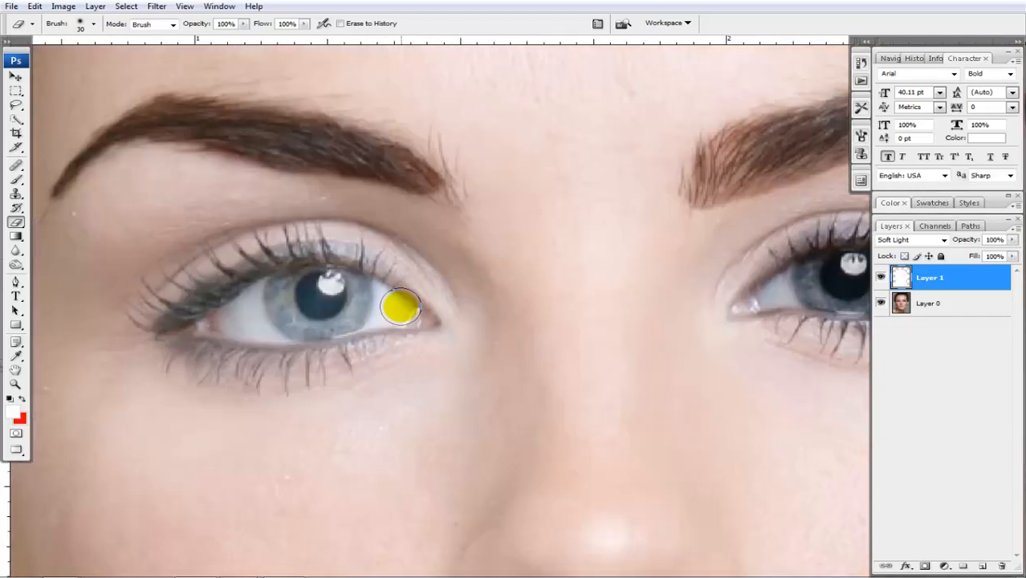
{"action": "mouse_move", "coordinate": [312, 303]}
{"action": "left_mouse_down"}
{"action": "mouse_move", "coordinate": [334, 279]}
{"action": "mouse_move", "coordinate": [356, 287]}
{"action": "mouse_move", "coordinate": [347, 317]}
{"action": "mouse_move", "coordinate": [319, 323]}
{"action": "mouse_move", "coordinate": [275, 293]}
{"action": "mouse_move", "coordinate": [308, 276]}
{"action": "mouse_move", "coordinate": [333, 278]}
{"action": "mouse_move", "coordinate": [326, 319]}
{"action": "mouse_move", "coordinate": [217, 319]}
{"action": "mouse_move", "coordinate": [267, 298]}
{"action": "mouse_move", "coordinate": [266, 289]}
{"action": "mouse_move", "coordinate": [245, 322]}
{"action": "mouse_move", "coordinate": [406, 317]}
{"action": "mouse_move", "coordinate": [351, 279]}
{"action": "mouse_move", "coordinate": [305, 264]}
{"action": "mouse_move", "coordinate": [247, 278]}
{"action": "mouse_move", "coordinate": [180, 323]}
{"action": "mouse_move", "coordinate": [188, 343]}
{"action": "mouse_move", "coordinate": [336, 298]}
{"action": "left_mouse_up"}
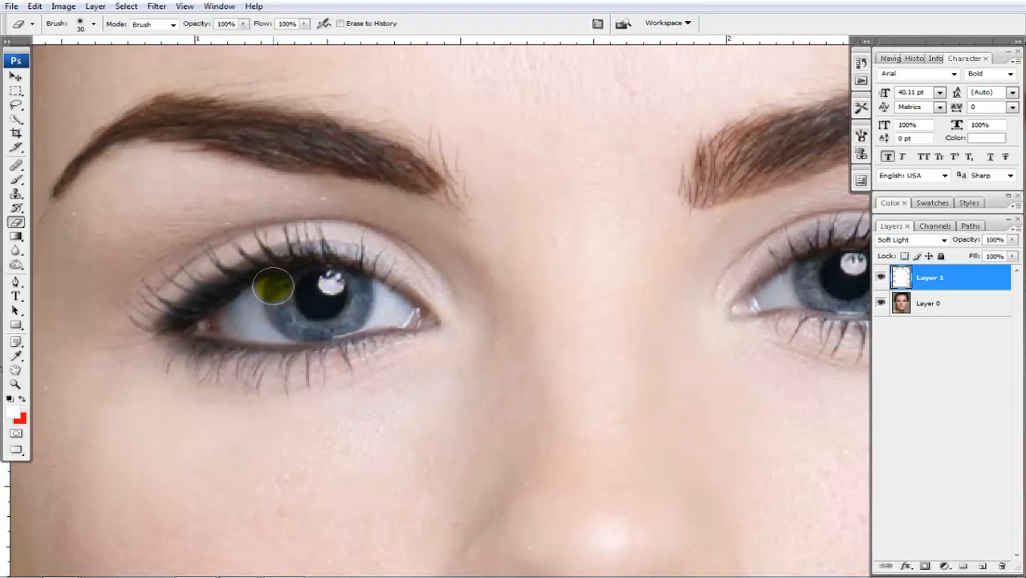
- Erase the Layer 1 white along the four outermost upper lashes of the left-hand eye with a 3 px Eraser
{"action": "scroll", "coordinate": [273, 286], "scroll_direction": "up", "scroll_amount": 1}
{"action": "key", "text": "bracketleft"}
{"action": "scroll", "coordinate": [283, 282], "scroll_direction": "up", "scroll_amount": 2}
{"action": "key", "text": "bracketleft"}
{"action": "key", "text": "bracketleft"}
{"action": "key", "text": "bracketleft"}
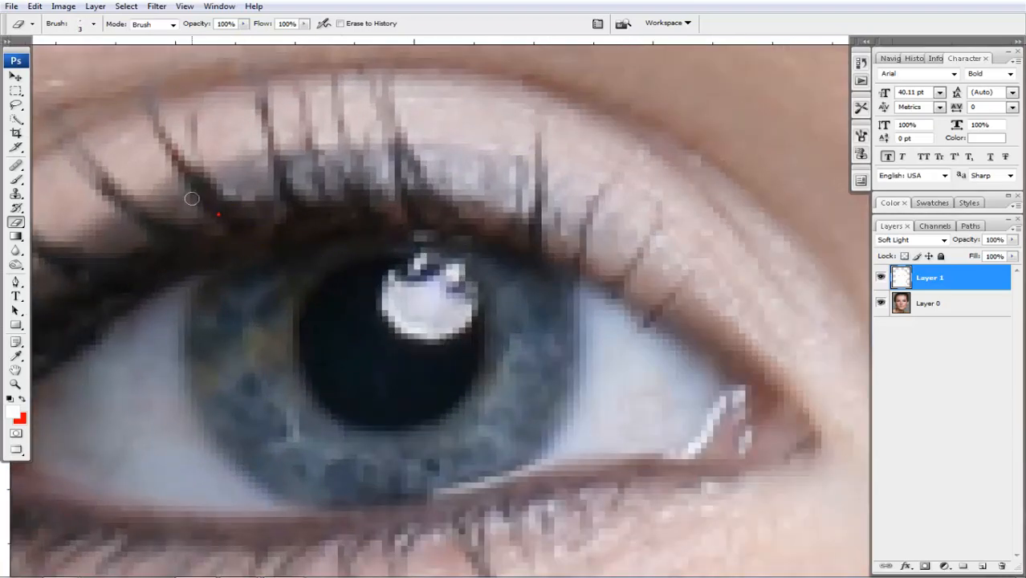
{"action": "left_click_drag", "start_coordinate": [152, 247], "coordinate": [565, 468]}
{"action": "scroll", "coordinate": [556, 456], "scroll_direction": "up", "scroll_amount": 1}
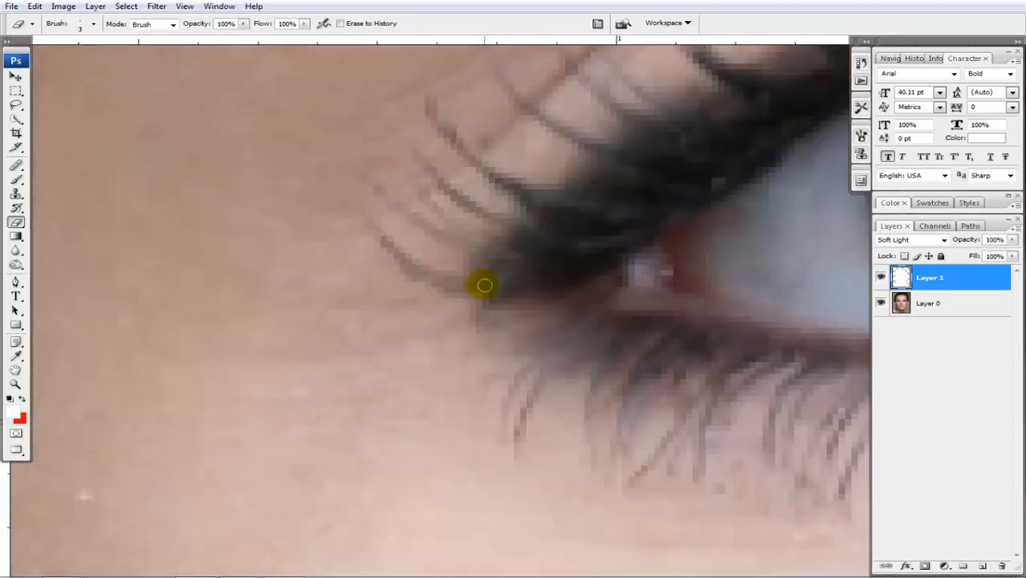
{"action": "mouse_move", "coordinate": [446, 280]}
{"action": "left_mouse_down"}
{"action": "mouse_move", "coordinate": [379, 233]}
{"action": "mouse_move", "coordinate": [474, 240]}
{"action": "mouse_move", "coordinate": [505, 270]}
{"action": "mouse_move", "coordinate": [378, 199]}
{"action": "left_mouse_up"}
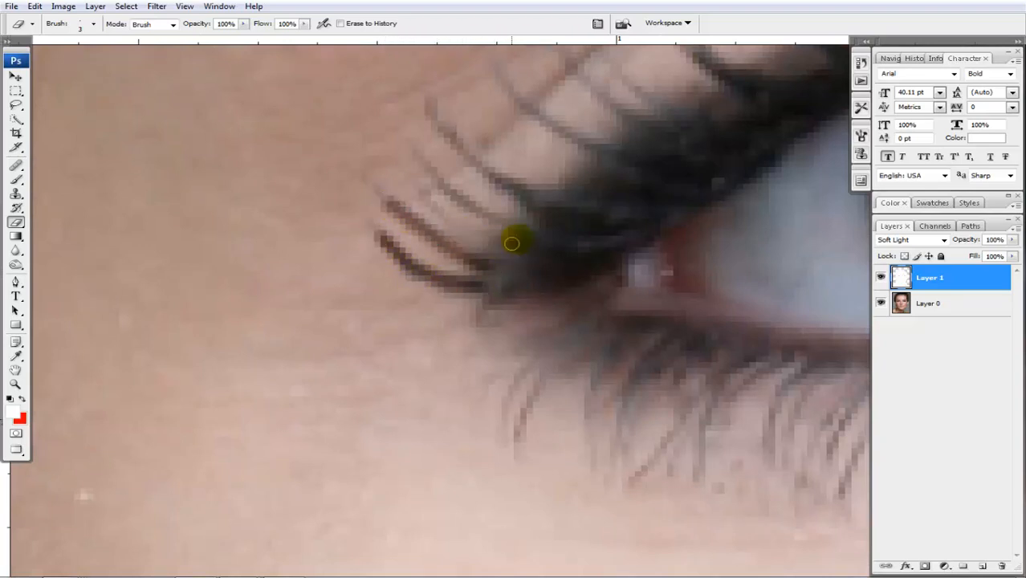
{"action": "mouse_move", "coordinate": [520, 239]}
{"action": "left_mouse_down"}
{"action": "mouse_move", "coordinate": [447, 196]}
{"action": "mouse_move", "coordinate": [426, 168]}
{"action": "left_mouse_up"}
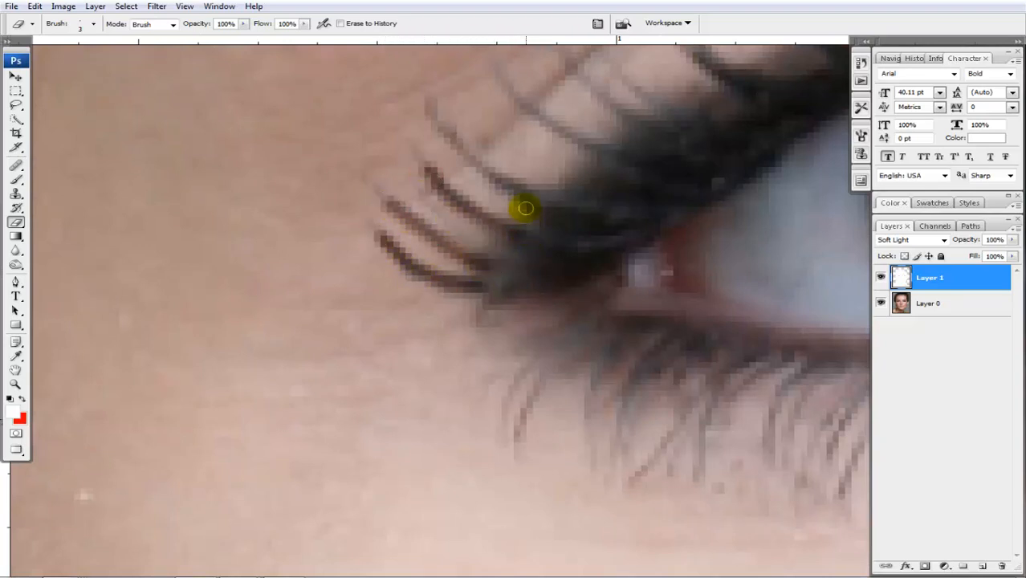
{"action": "left_click_drag", "start_coordinate": [449, 132], "coordinate": [423, 100]}
- Erase the white along the left-hand eye's next three upper lashes and over the dark lash line at the outer corner
{"action": "scroll", "coordinate": [568, 148], "scroll_direction": "up", "scroll_amount": 1}
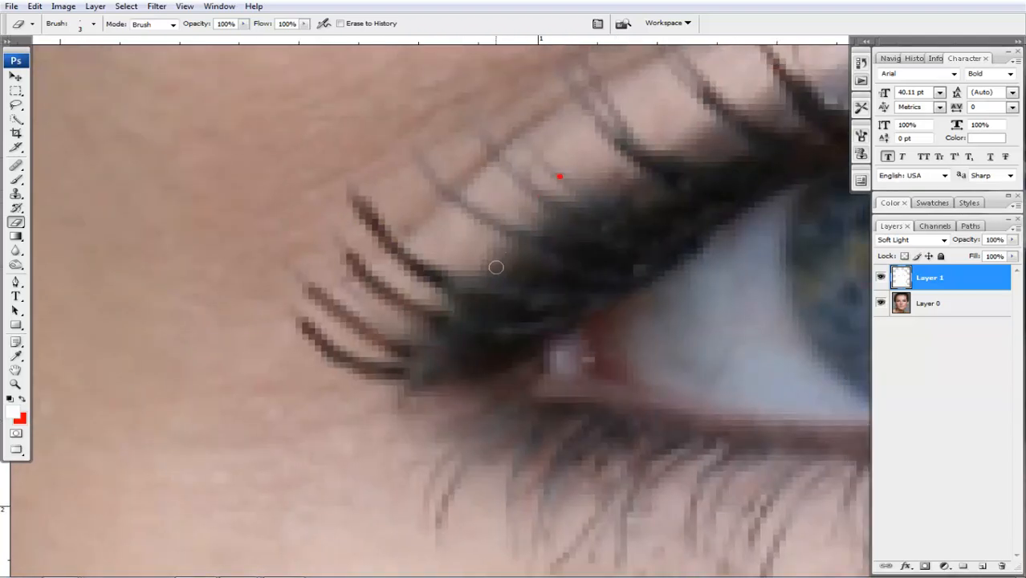
{"action": "mouse_move", "coordinate": [529, 240]}
{"action": "left_mouse_down"}
{"action": "mouse_move", "coordinate": [470, 210]}
{"action": "mouse_move", "coordinate": [424, 165]}
{"action": "left_mouse_up"}
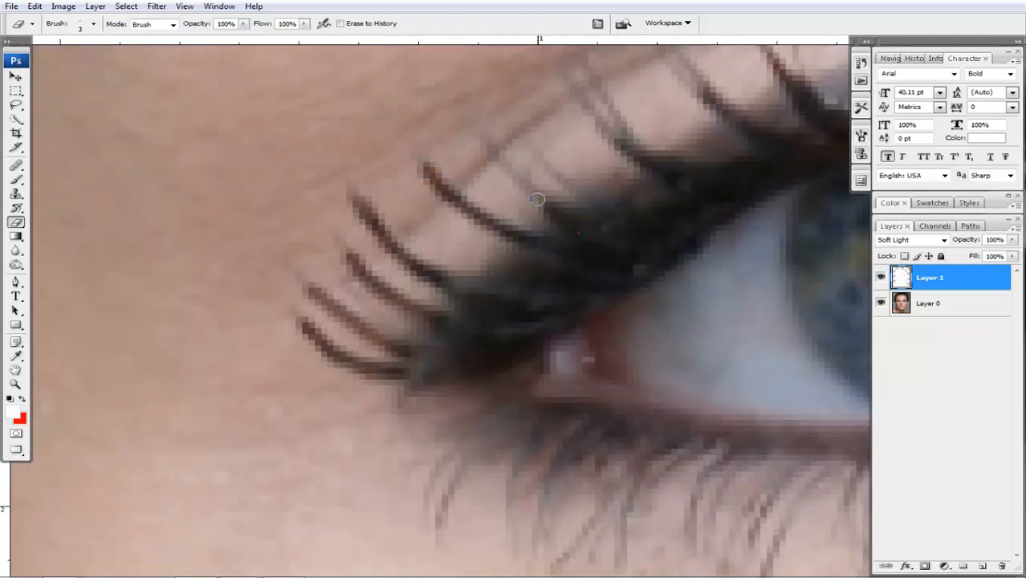
{"action": "left_click_drag", "start_coordinate": [537, 200], "coordinate": [503, 151]}
{"action": "left_click_drag", "start_coordinate": [588, 204], "coordinate": [546, 167]}
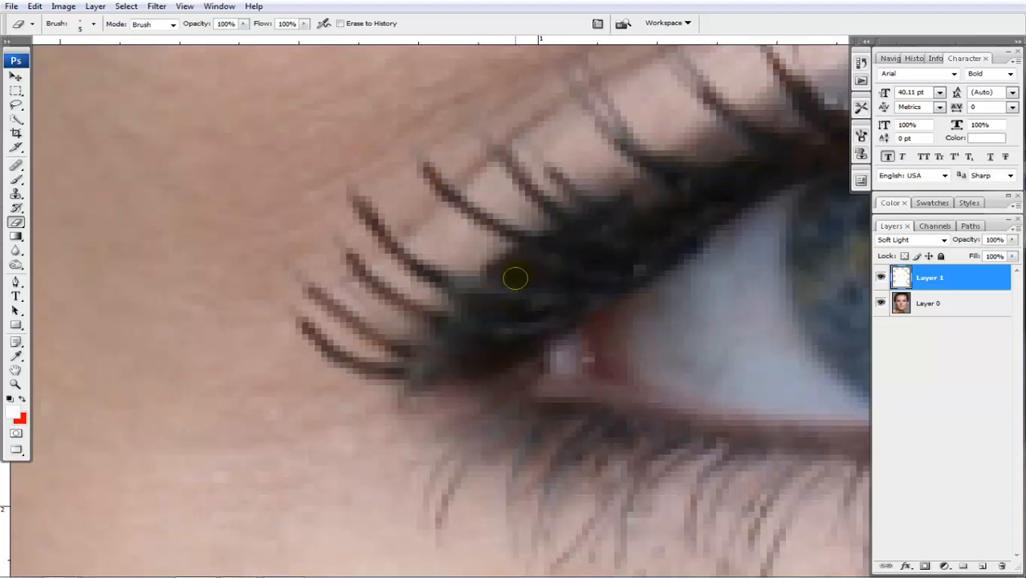
{"action": "left_click_drag", "start_coordinate": [500, 301], "coordinate": [411, 362]}
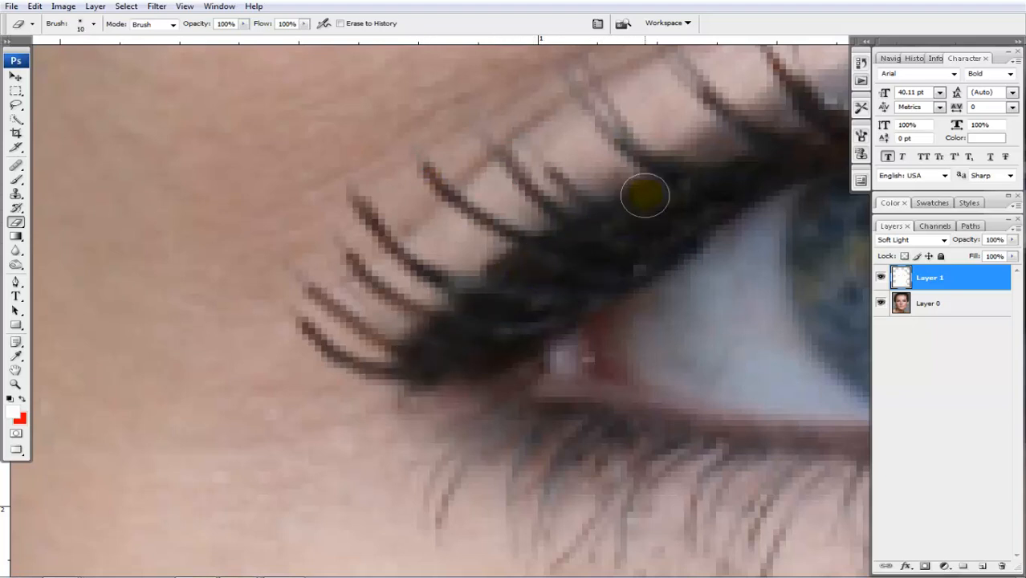
- Erase the white along the left-hand eye's long upper lashes between the outer corner and the iris, reducing the Eraser to 4 px
{"action": "left_click_drag", "start_coordinate": [705, 213], "coordinate": [552, 332]}
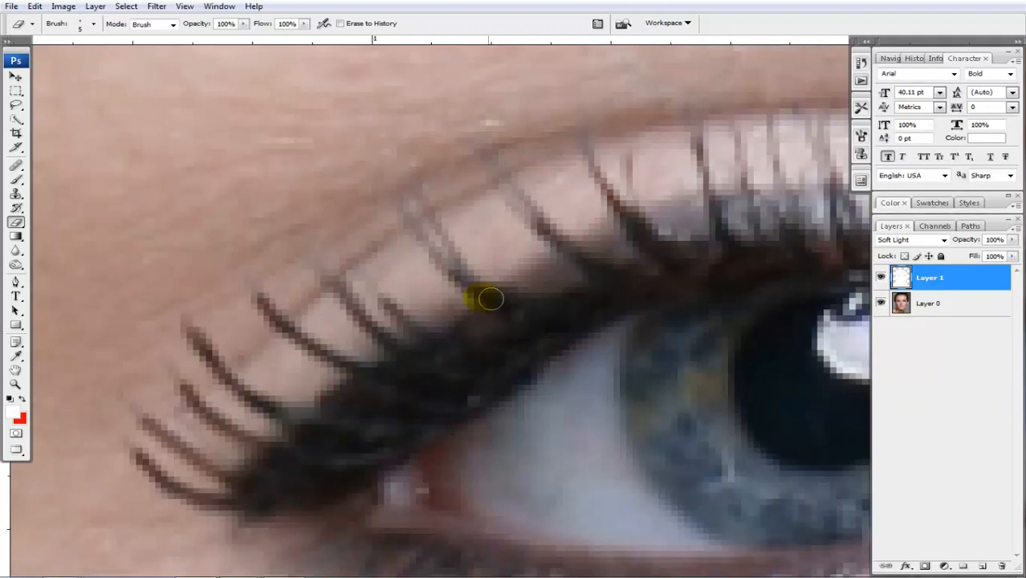
{"action": "mouse_move", "coordinate": [491, 299]}
{"action": "left_mouse_down"}
{"action": "mouse_move", "coordinate": [442, 274]}
{"action": "mouse_move", "coordinate": [402, 207]}
{"action": "left_mouse_up"}
{"action": "left_click_drag", "start_coordinate": [587, 260], "coordinate": [491, 168]}
{"action": "left_click_drag", "start_coordinate": [651, 254], "coordinate": [575, 138]}
{"action": "left_click_drag", "start_coordinate": [728, 237], "coordinate": [706, 159]}
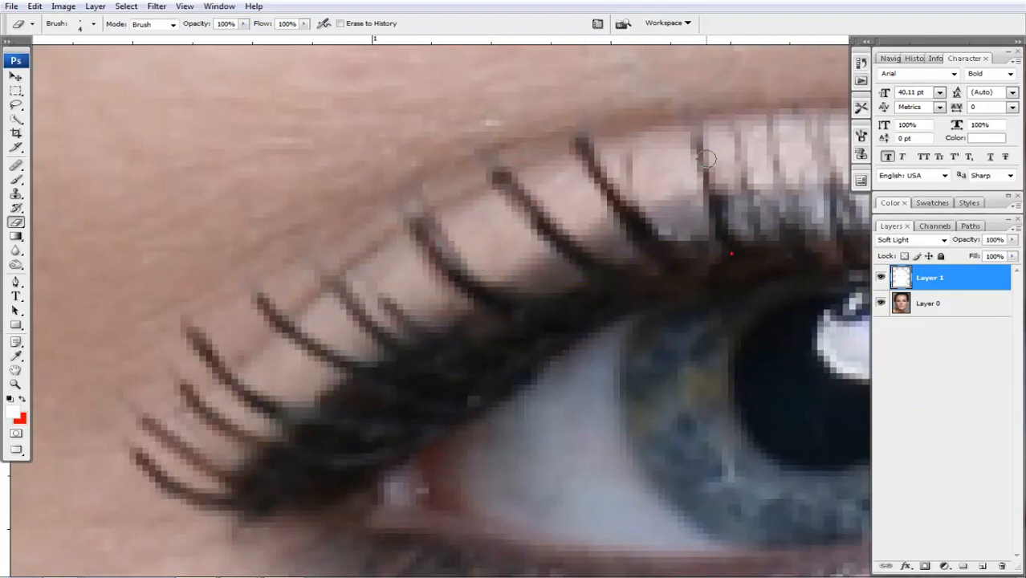
- Erase the white along the left-hand eye's upper lashes above the iris and towards the inner corner with the 4 px Eraser
{"action": "mouse_move", "coordinate": [675, 249]}
{"action": "left_mouse_down"}
{"action": "mouse_move", "coordinate": [678, 201]}
{"action": "mouse_move", "coordinate": [717, 217]}
{"action": "mouse_move", "coordinate": [504, 271]}
{"action": "left_mouse_up"}
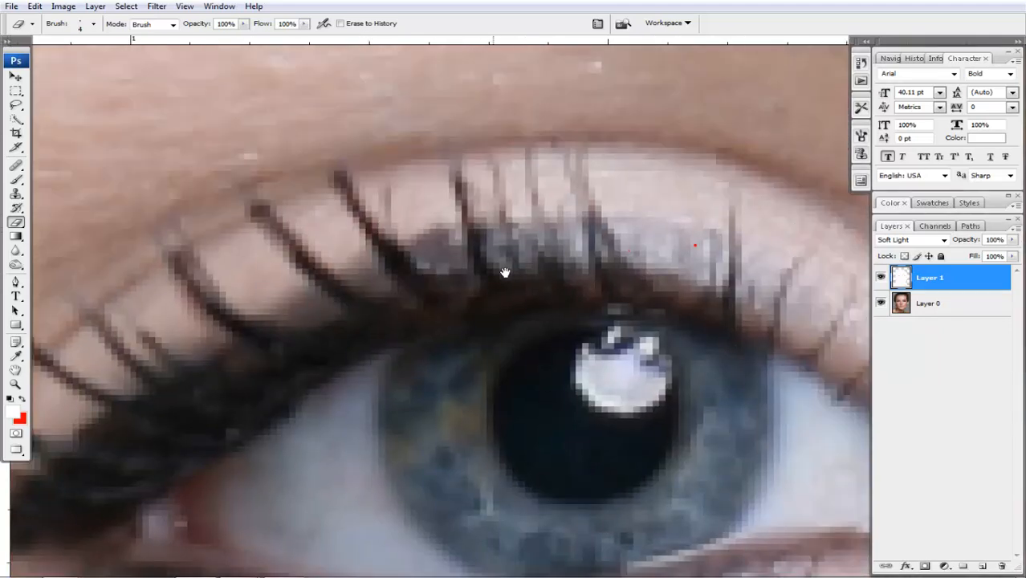
{"action": "left_click_drag", "start_coordinate": [622, 263], "coordinate": [580, 174]}
{"action": "left_click_drag", "start_coordinate": [566, 270], "coordinate": [525, 182]}
{"action": "left_click_drag", "start_coordinate": [518, 231], "coordinate": [486, 178]}
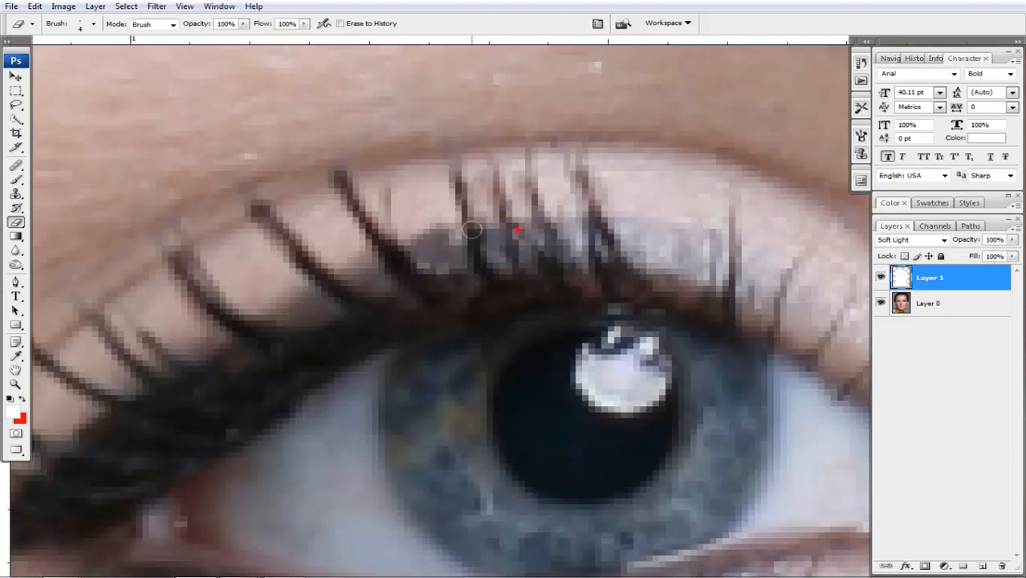
{"action": "left_click_drag", "start_coordinate": [472, 233], "coordinate": [443, 168]}
{"action": "left_click_drag", "start_coordinate": [644, 293], "coordinate": [488, 247]}
{"action": "left_click_drag", "start_coordinate": [571, 260], "coordinate": [574, 182]}
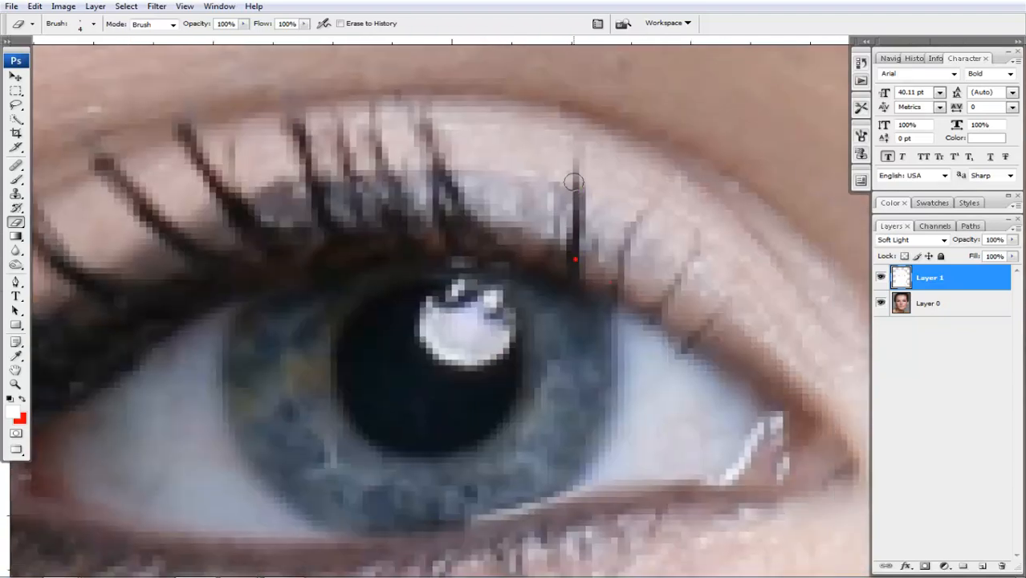
- Erase the Layer 1 white along the four main lower lashes beneath the left-hand eye's iris with the 4 px Eraser
{"action": "mouse_move", "coordinate": [508, 570]}
{"action": "left_mouse_down"}
{"action": "mouse_move", "coordinate": [564, 308]}
{"action": "mouse_move", "coordinate": [589, 371]}
{"action": "left_mouse_up"}
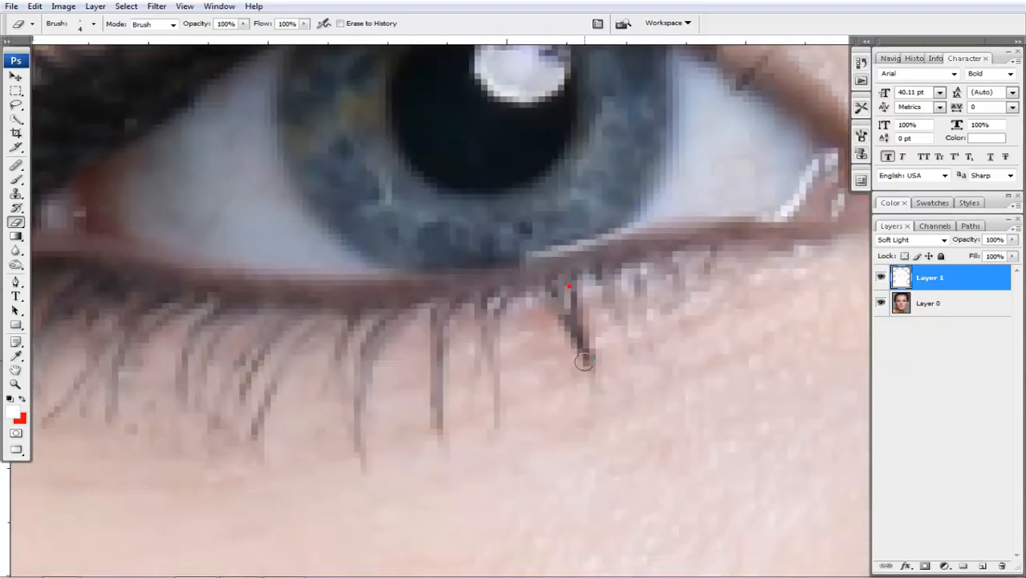
{"action": "left_click_drag", "start_coordinate": [490, 298], "coordinate": [487, 396]}
{"action": "left_click_drag", "start_coordinate": [434, 307], "coordinate": [434, 432]}
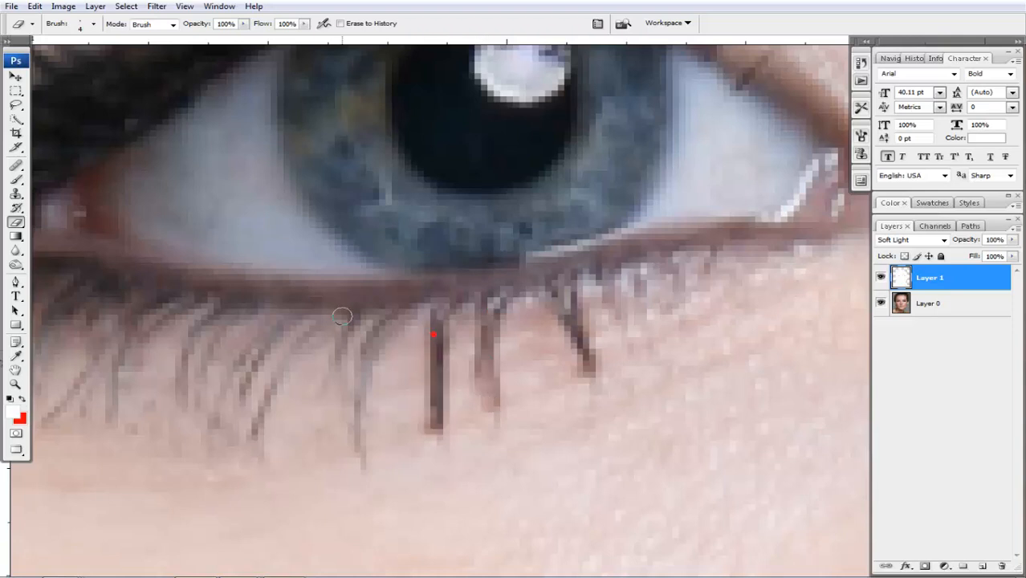
{"action": "left_click_drag", "start_coordinate": [396, 313], "coordinate": [360, 445]}
- Erase the white along the left-hand eye's lower lashes between the iris and the outer corner
{"action": "left_click_drag", "start_coordinate": [336, 383], "coordinate": [478, 289]}
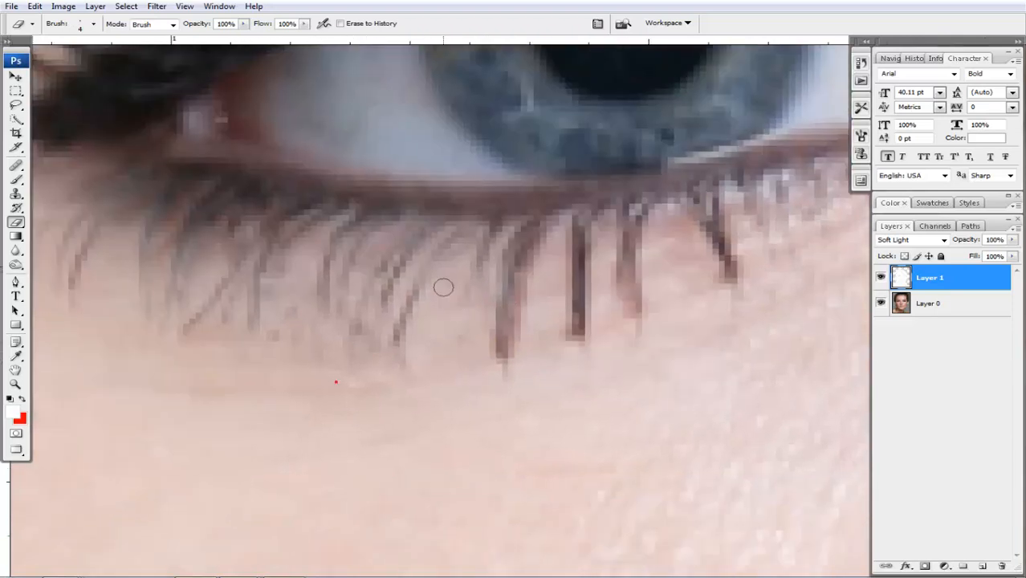
{"action": "left_click_drag", "start_coordinate": [449, 236], "coordinate": [395, 349]}
{"action": "left_click_drag", "start_coordinate": [419, 227], "coordinate": [358, 327]}
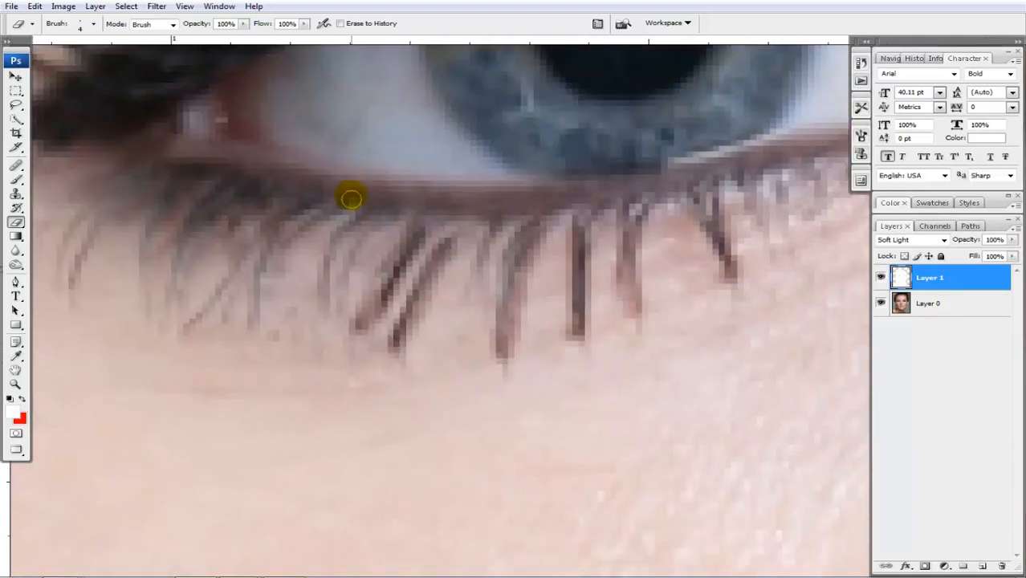
{"action": "left_click_drag", "start_coordinate": [354, 198], "coordinate": [313, 291]}
{"action": "mouse_move", "coordinate": [291, 246]}
{"action": "left_mouse_down"}
{"action": "mouse_move", "coordinate": [392, 228]}
{"action": "mouse_move", "coordinate": [300, 298]}
{"action": "left_mouse_up"}
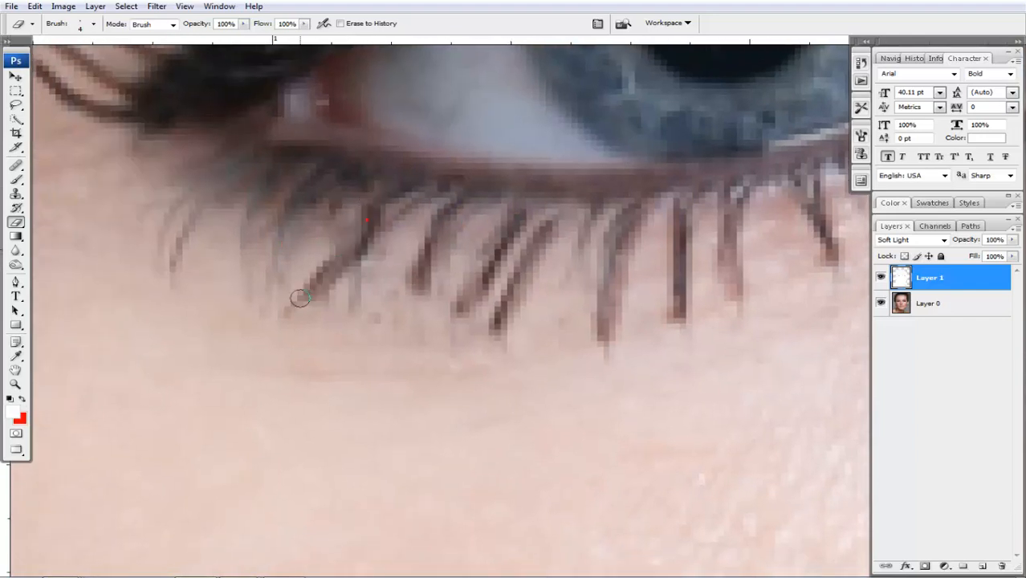
{"action": "left_click_drag", "start_coordinate": [341, 203], "coordinate": [256, 259]}
{"action": "left_click_drag", "start_coordinate": [313, 187], "coordinate": [258, 259]}
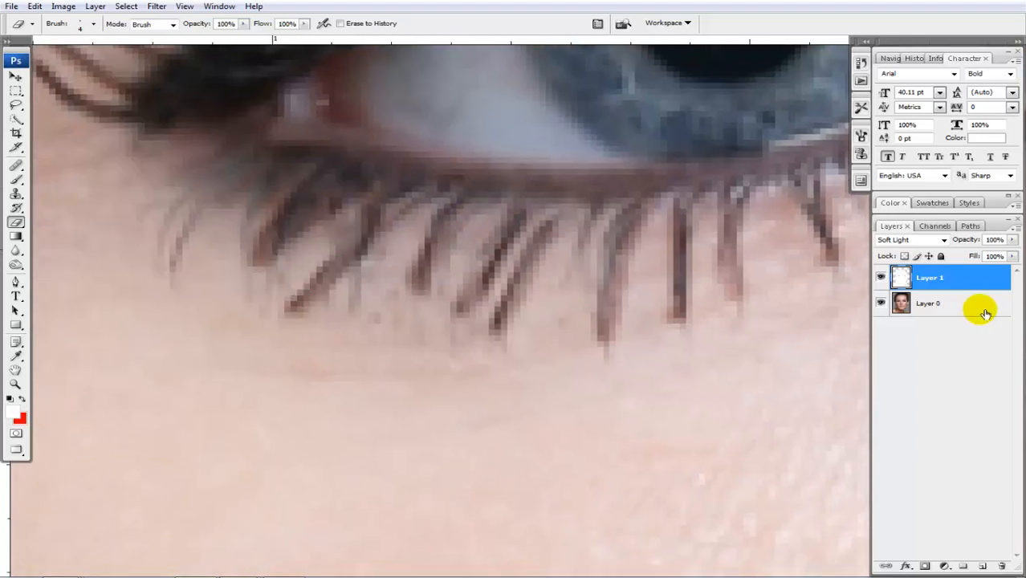
- Erase the white along the last lower lashes at the left-hand eye's outer corner
{"action": "left_click_drag", "start_coordinate": [316, 188], "coordinate": [434, 253]}
{"action": "mouse_move", "coordinate": [388, 221]}
{"action": "left_mouse_down"}
{"action": "mouse_move", "coordinate": [291, 282]}
{"action": "mouse_move", "coordinate": [277, 337]}
{"action": "left_mouse_up"}
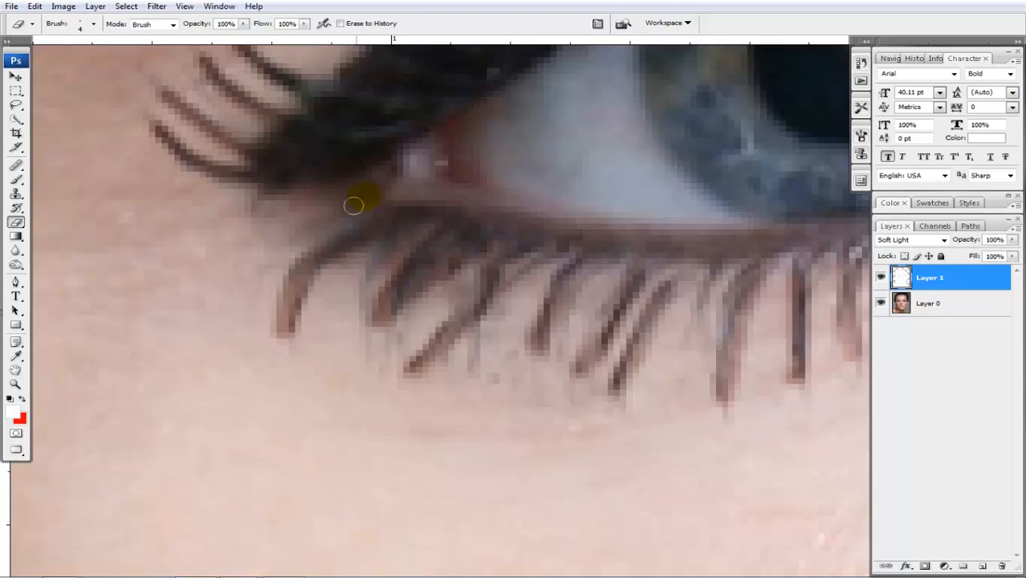
{"action": "mouse_move", "coordinate": [357, 201]}
{"action": "left_mouse_down"}
{"action": "mouse_move", "coordinate": [294, 241]}
{"action": "mouse_move", "coordinate": [229, 263]}
{"action": "left_mouse_up"}
{"action": "left_click_drag", "start_coordinate": [304, 175], "coordinate": [245, 198]}
- Erase the Layer 1 white along the right-hand eye's upper lashes from the inner side to above the pupil with a 2 px Eraser
{"action": "scroll", "coordinate": [540, 257], "scroll_direction": "down", "scroll_amount": 5}
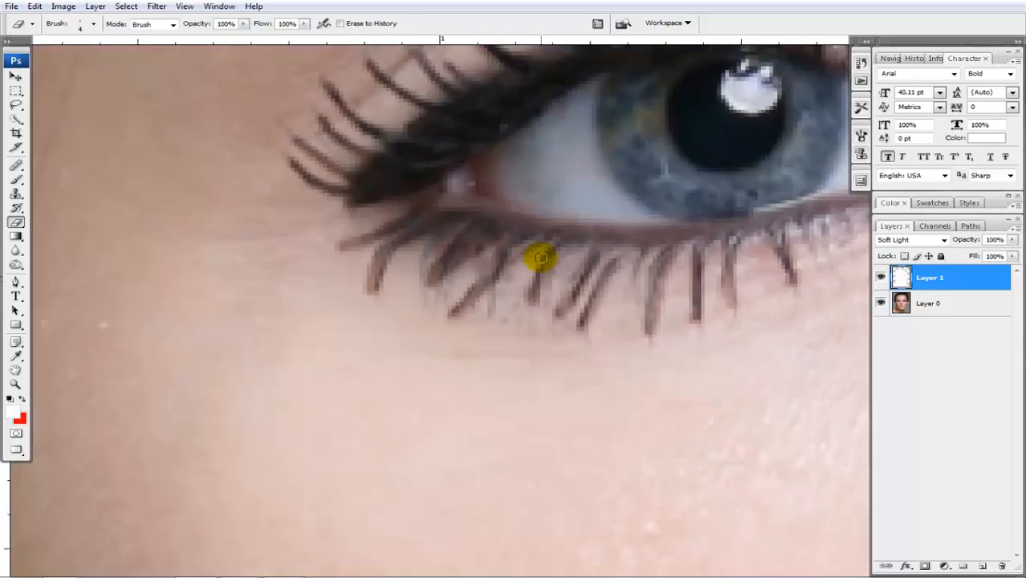
{"action": "scroll", "coordinate": [433, 384], "scroll_direction": "down", "scroll_amount": 2}
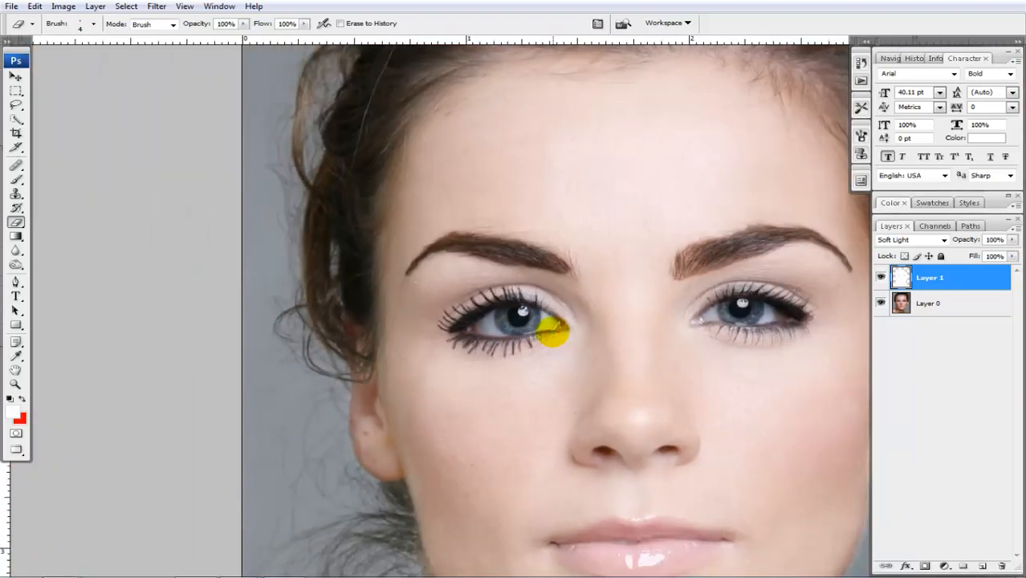
{"action": "scroll", "coordinate": [554, 338], "scroll_direction": "down", "scroll_amount": 1}
{"action": "scroll", "coordinate": [534, 374], "scroll_direction": "down", "scroll_amount": 1}
{"action": "left_click_drag", "start_coordinate": [685, 351], "coordinate": [579, 343]}
{"action": "scroll", "coordinate": [530, 294], "scroll_direction": "up", "scroll_amount": 2}
{"action": "scroll", "coordinate": [562, 353], "scroll_direction": "up", "scroll_amount": 4}
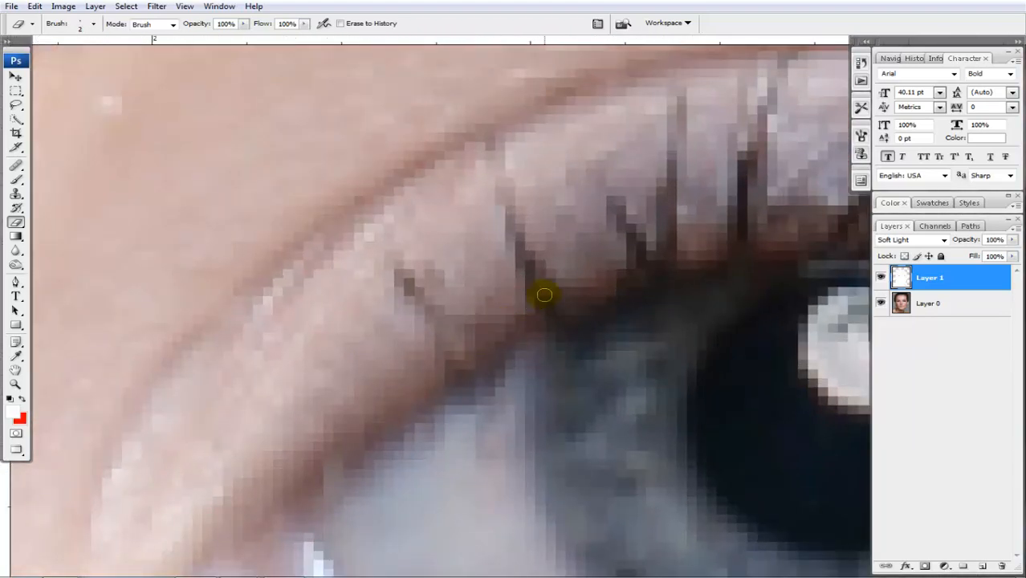
{"action": "left_click_drag", "start_coordinate": [544, 294], "coordinate": [500, 171]}
{"action": "mouse_move", "coordinate": [673, 245]}
{"action": "left_mouse_down"}
{"action": "mouse_move", "coordinate": [667, 99]}
{"action": "mouse_move", "coordinate": [707, 165]}
{"action": "left_mouse_up"}
{"action": "left_click_drag", "start_coordinate": [709, 176], "coordinate": [503, 325]}
{"action": "left_click_drag", "start_coordinate": [564, 282], "coordinate": [587, 207]}
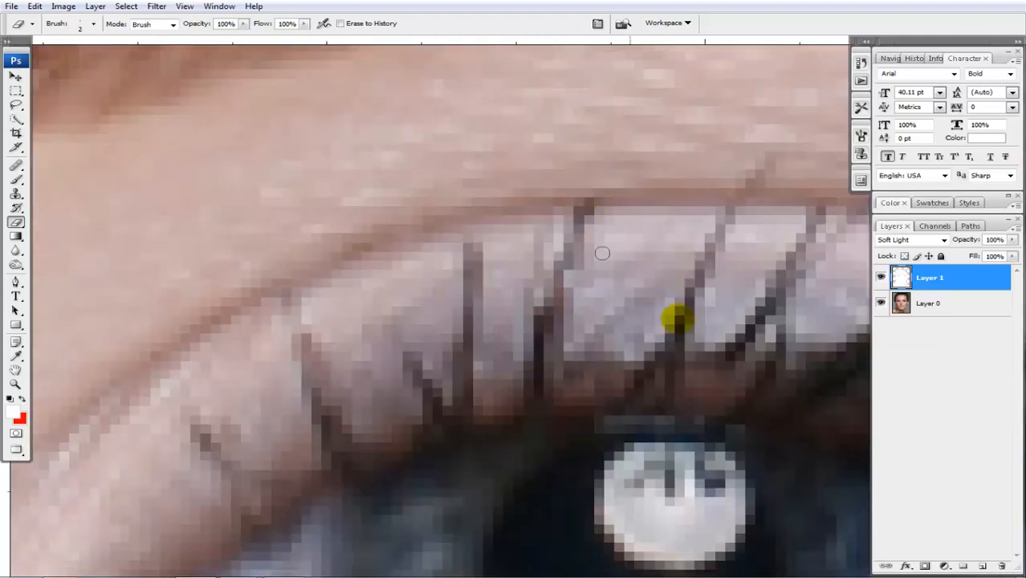
- Erase the white along the right-hand eye's upper lashes from above the pupil to the iris's outer side
{"action": "left_click_drag", "start_coordinate": [676, 318], "coordinate": [568, 343]}
{"action": "left_click_drag", "start_coordinate": [550, 391], "coordinate": [629, 230]}
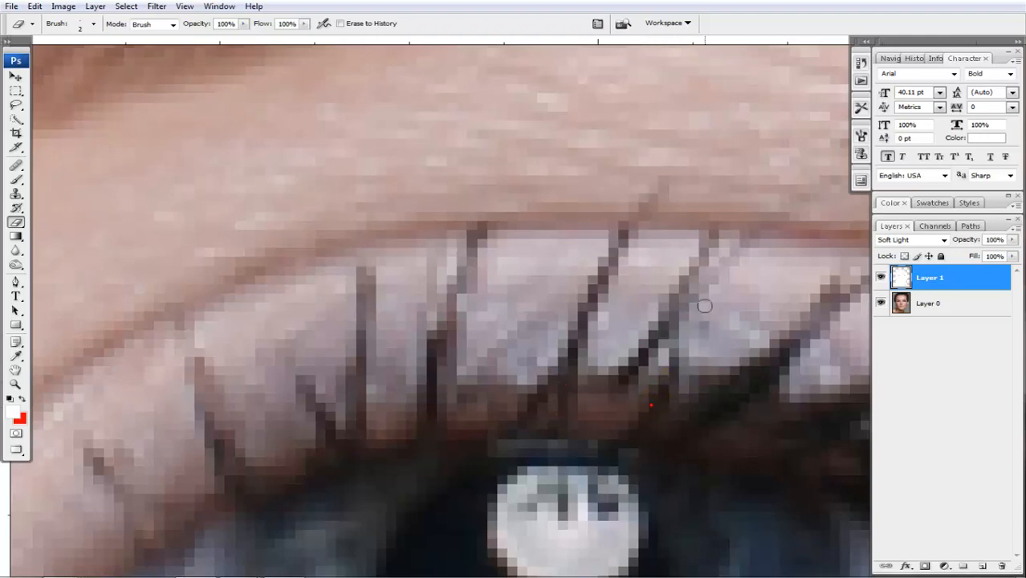
{"action": "left_click_drag", "start_coordinate": [705, 306], "coordinate": [737, 232]}
{"action": "left_click_drag", "start_coordinate": [697, 325], "coordinate": [554, 263]}
{"action": "mouse_move", "coordinate": [583, 326]}
{"action": "left_mouse_down"}
{"action": "mouse_move", "coordinate": [715, 229]}
{"action": "mouse_move", "coordinate": [817, 175]}
{"action": "left_mouse_up"}
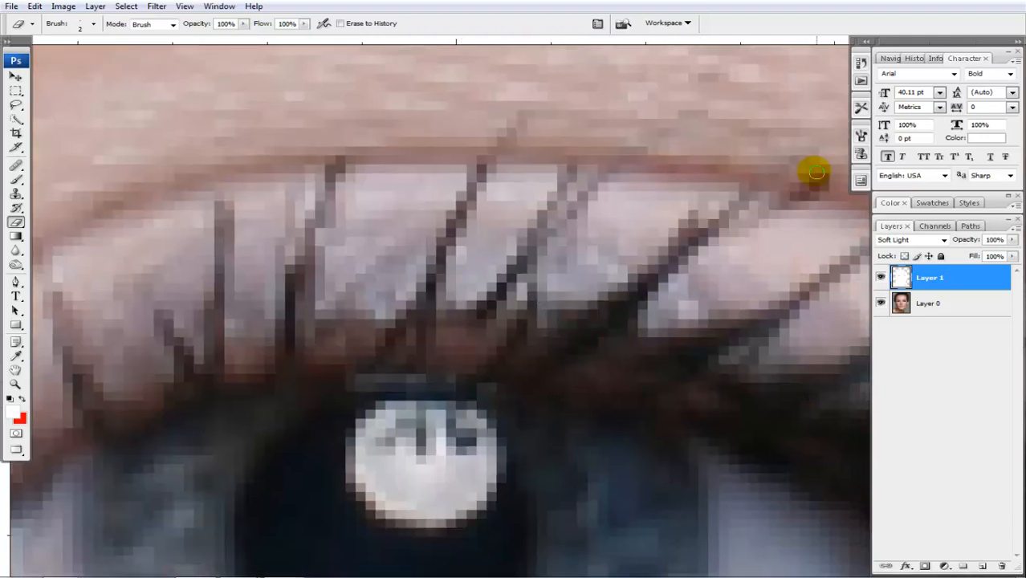
{"action": "mouse_move", "coordinate": [747, 329]}
{"action": "left_mouse_down"}
{"action": "mouse_move", "coordinate": [454, 282]}
{"action": "mouse_move", "coordinate": [681, 149]}
{"action": "left_mouse_up"}
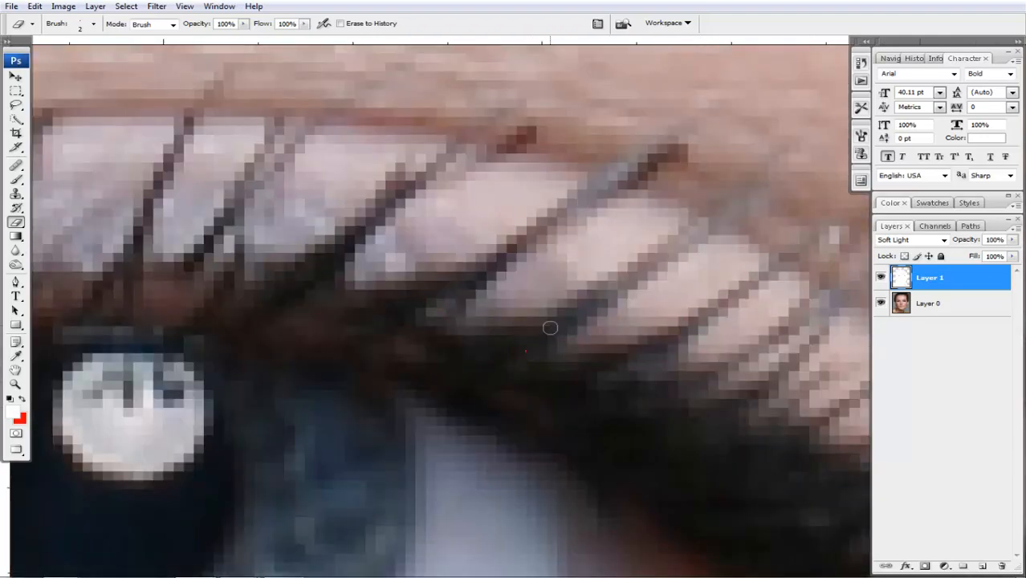
- Erase the white along the right-hand eye's outer upper lashes out to the corner with the 2 px Eraser
{"action": "mouse_move", "coordinate": [550, 328]}
{"action": "left_mouse_down"}
{"action": "mouse_move", "coordinate": [760, 188]}
{"action": "mouse_move", "coordinate": [756, 179]}
{"action": "left_mouse_up"}
{"action": "mouse_move", "coordinate": [605, 380]}
{"action": "left_mouse_down"}
{"action": "mouse_move", "coordinate": [516, 303]}
{"action": "mouse_move", "coordinate": [746, 157]}
{"action": "left_mouse_up"}
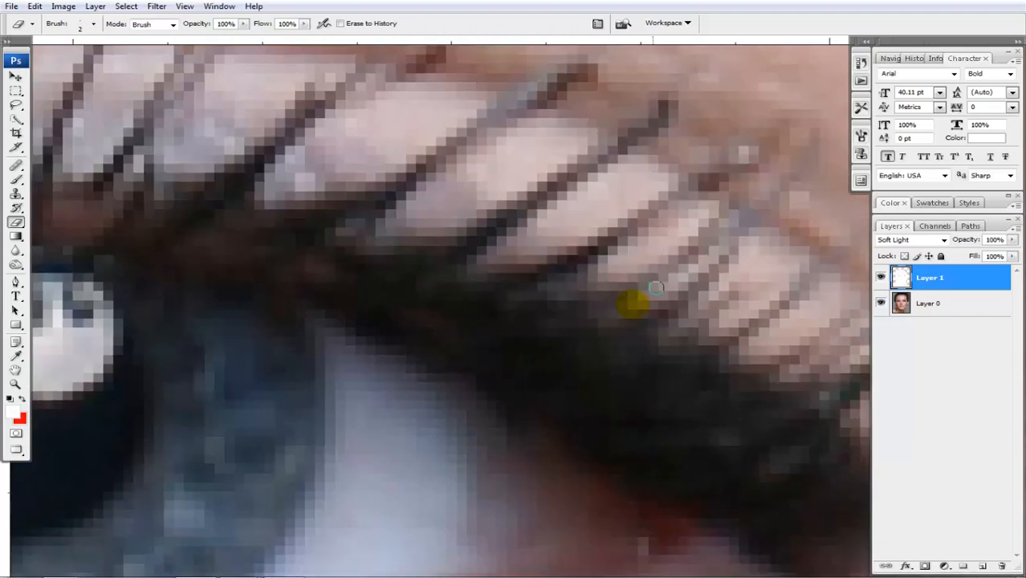
{"action": "left_click_drag", "start_coordinate": [656, 287], "coordinate": [769, 206]}
{"action": "left_click_drag", "start_coordinate": [654, 311], "coordinate": [774, 225]}
{"action": "scroll", "coordinate": [624, 333], "scroll_direction": "down", "scroll_amount": 3}
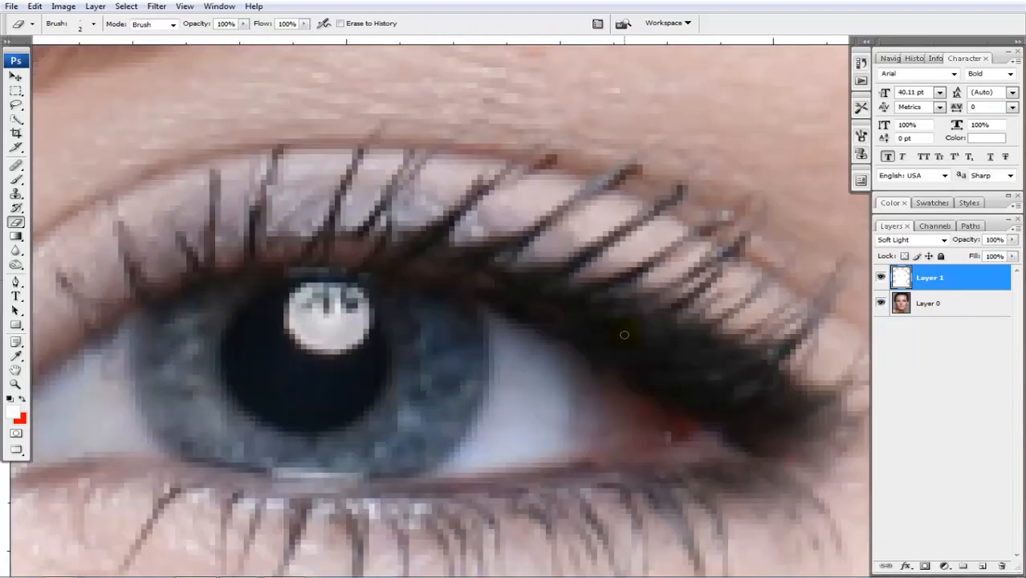
{"action": "mouse_move", "coordinate": [676, 337]}
{"action": "left_mouse_down"}
{"action": "mouse_move", "coordinate": [511, 331]}
{"action": "mouse_move", "coordinate": [573, 281]}
{"action": "mouse_move", "coordinate": [601, 281]}
{"action": "left_mouse_up"}
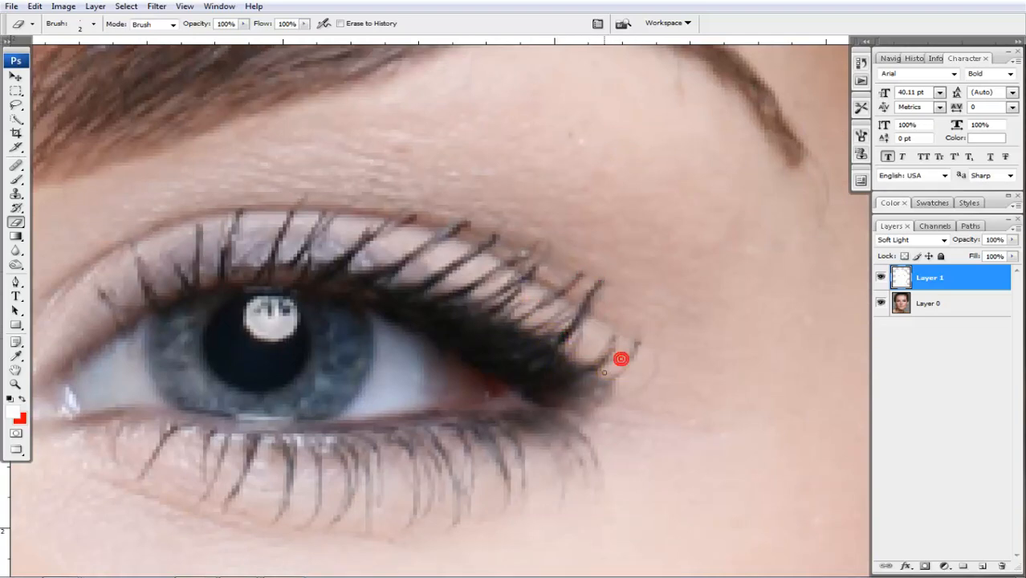
- Erase the Layer 1 white along the right-hand eye's lower lashes near the outer corner with the 2 px Eraser
{"action": "left_click_drag", "start_coordinate": [522, 417], "coordinate": [477, 285]}
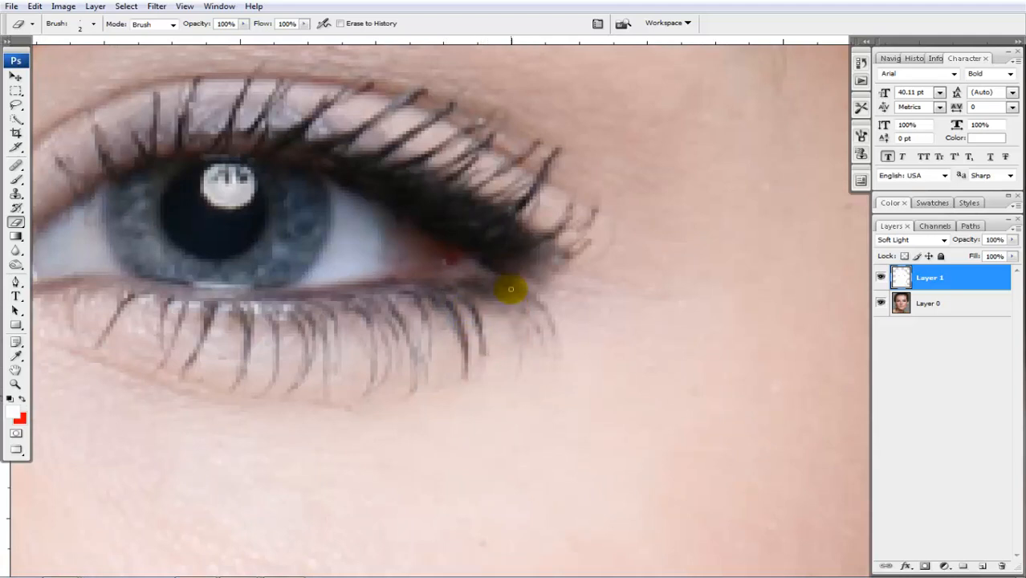
{"action": "left_click", "coordinate": [515, 314]}
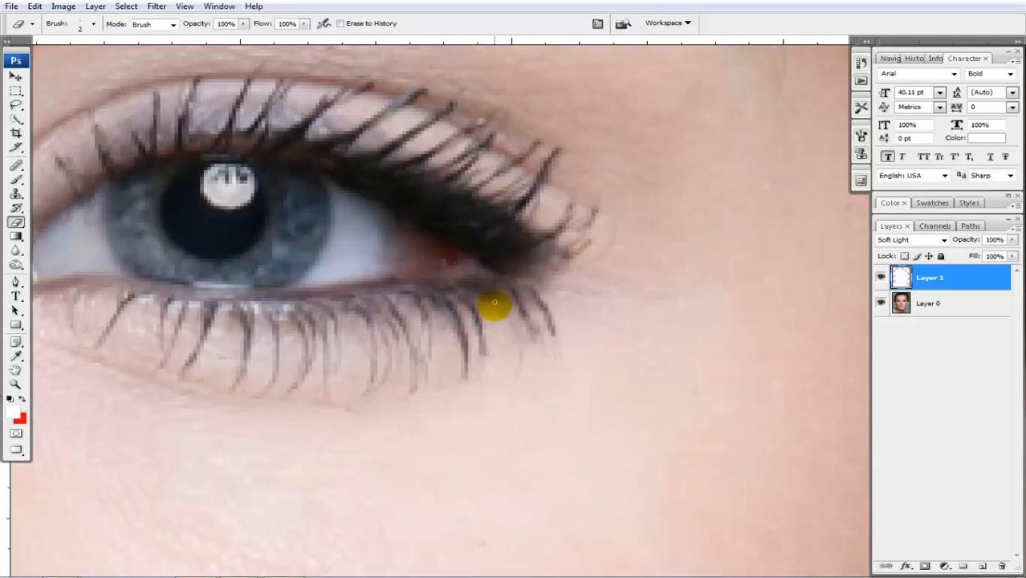
{"action": "left_click_drag", "start_coordinate": [495, 303], "coordinate": [516, 365]}
{"action": "left_click_drag", "start_coordinate": [469, 337], "coordinate": [539, 298]}
{"action": "left_click_drag", "start_coordinate": [491, 273], "coordinate": [492, 333]}
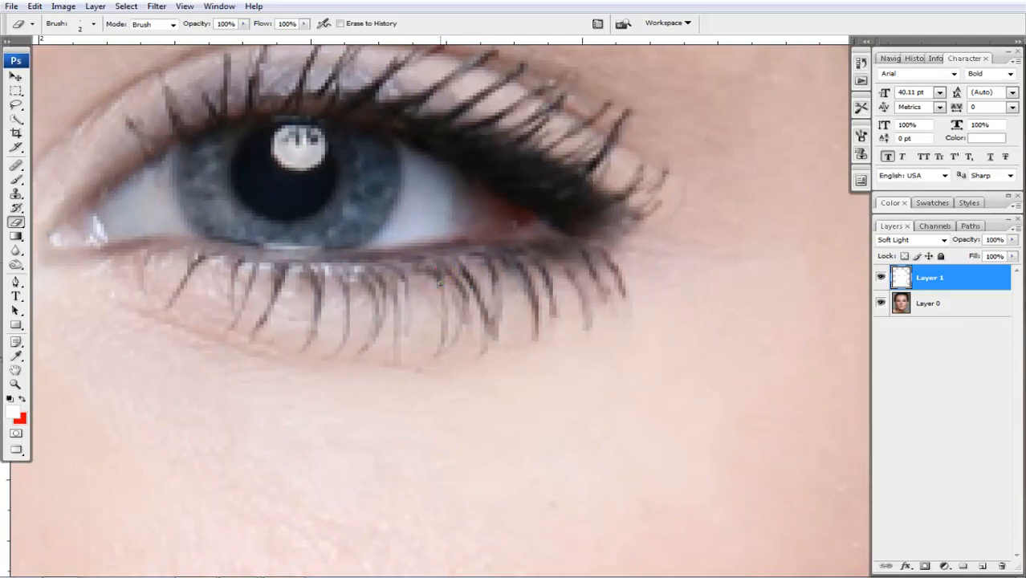
- Erase the white along the right-hand eye's lower lashes from the middle of the lid to the inner side
{"action": "mouse_move", "coordinate": [391, 279]}
{"action": "left_mouse_down"}
{"action": "mouse_move", "coordinate": [434, 244]}
{"action": "mouse_move", "coordinate": [432, 311]}
{"action": "left_mouse_up"}
{"action": "left_click_drag", "start_coordinate": [405, 239], "coordinate": [376, 308]}
{"action": "mouse_move", "coordinate": [395, 255]}
{"action": "left_mouse_down"}
{"action": "mouse_move", "coordinate": [380, 306]}
{"action": "mouse_move", "coordinate": [443, 250]}
{"action": "mouse_move", "coordinate": [444, 230]}
{"action": "mouse_move", "coordinate": [397, 255]}
{"action": "mouse_move", "coordinate": [415, 254]}
{"action": "mouse_move", "coordinate": [399, 274]}
{"action": "left_mouse_up"}
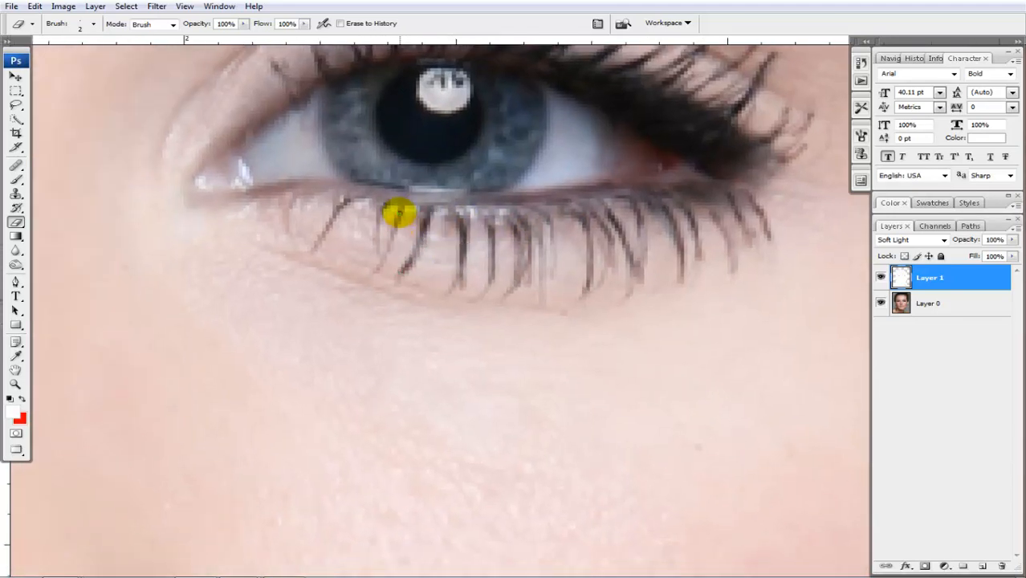
{"action": "left_click_drag", "start_coordinate": [399, 211], "coordinate": [379, 263]}
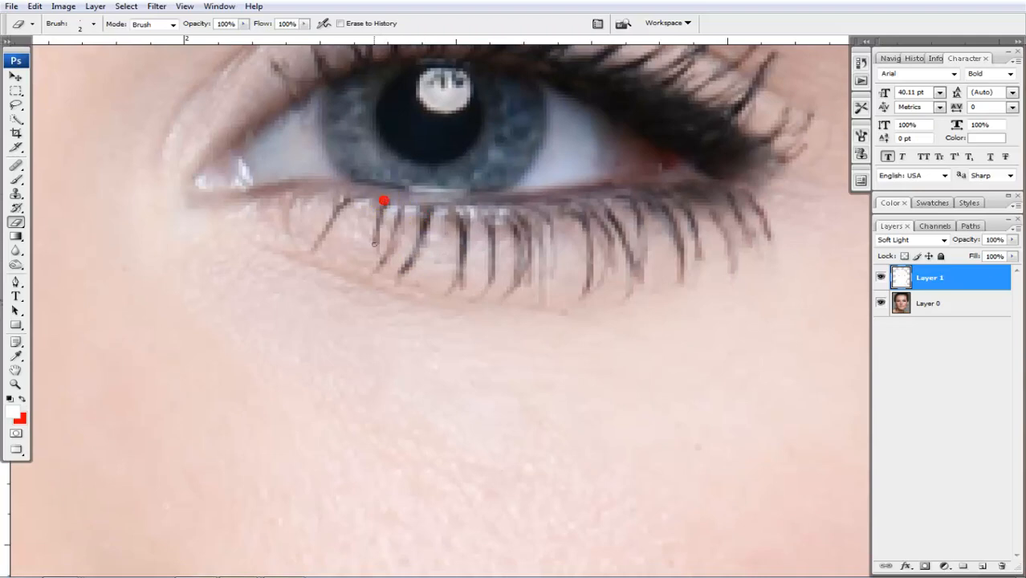
{"action": "mouse_move", "coordinate": [354, 202]}
{"action": "left_mouse_down"}
{"action": "mouse_move", "coordinate": [320, 241]}
{"action": "mouse_move", "coordinate": [328, 213]}
{"action": "left_mouse_up"}
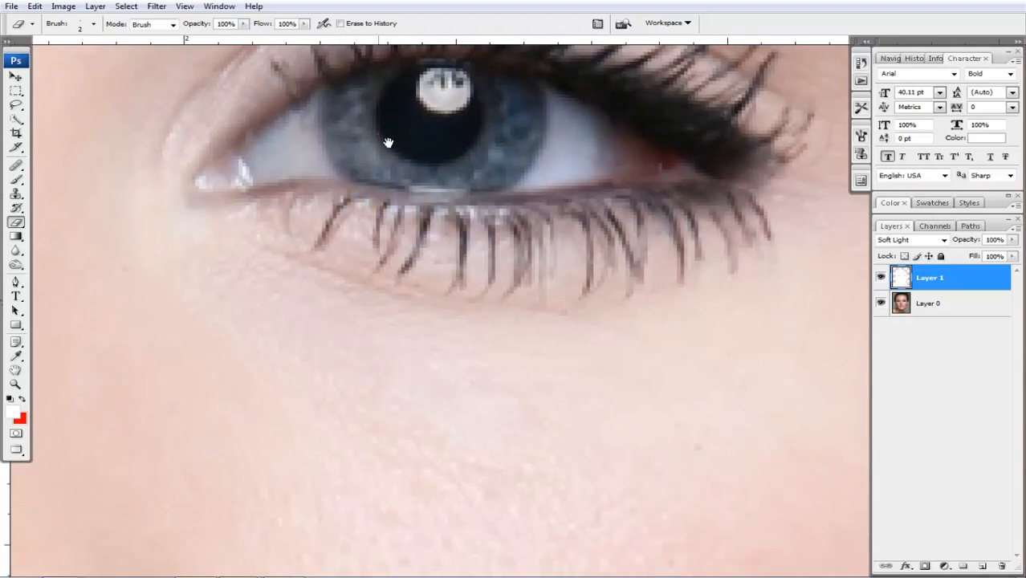
- Examine the whole portrait and both eyes at several magnifications to check the erased lashes, eyebrows and whitened skin
{"action": "left_click_drag", "start_coordinate": [389, 143], "coordinate": [447, 199]}
{"action": "scroll", "coordinate": [625, 253], "scroll_direction": "down", "scroll_amount": 7}
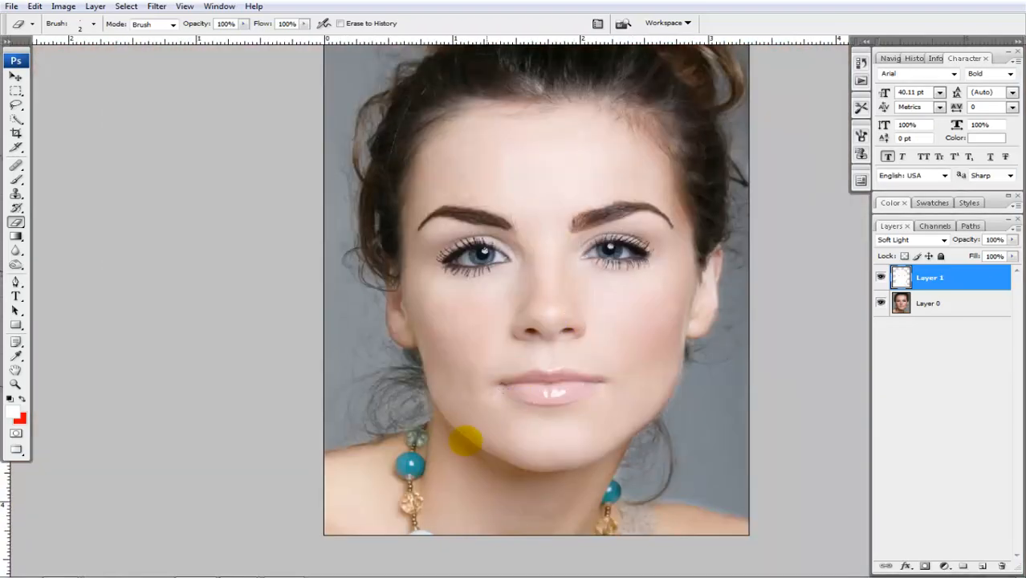
{"action": "scroll", "coordinate": [520, 426], "scroll_direction": "down", "scroll_amount": 1}
{"action": "scroll", "coordinate": [529, 416], "scroll_direction": "up", "scroll_amount": 1}
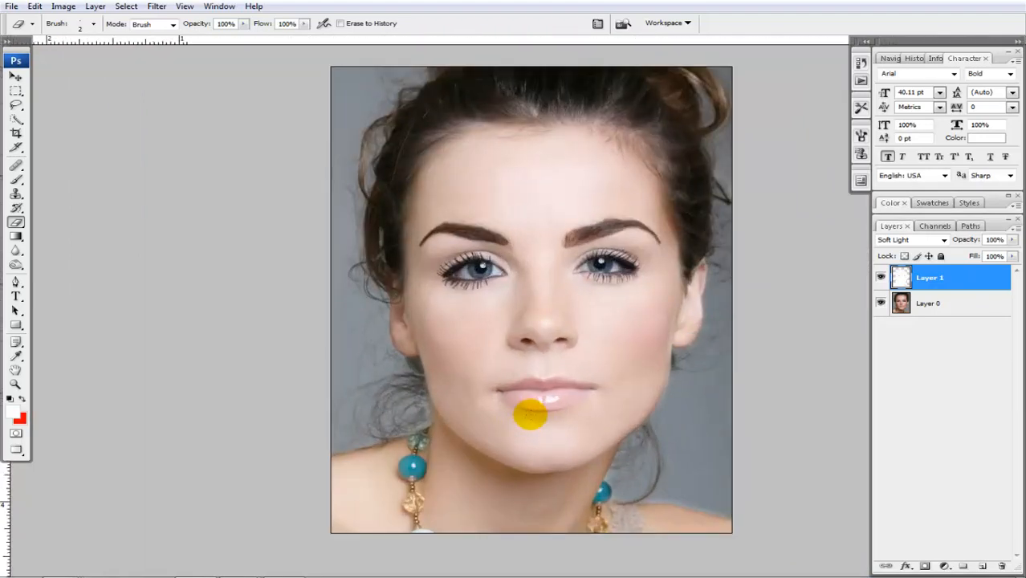
{"action": "scroll", "coordinate": [530, 415], "scroll_direction": "up", "scroll_amount": 1}
{"action": "scroll", "coordinate": [527, 394], "scroll_direction": "down", "scroll_amount": 1}
{"action": "scroll", "coordinate": [493, 319], "scroll_direction": "up", "scroll_amount": 2}
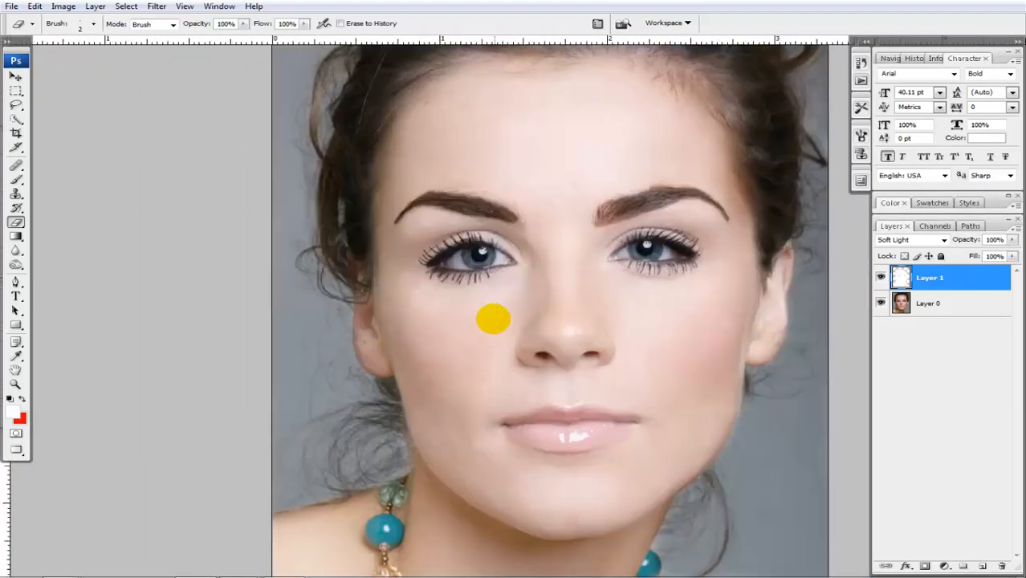
{"action": "scroll", "coordinate": [445, 394], "scroll_direction": "up", "scroll_amount": 1}
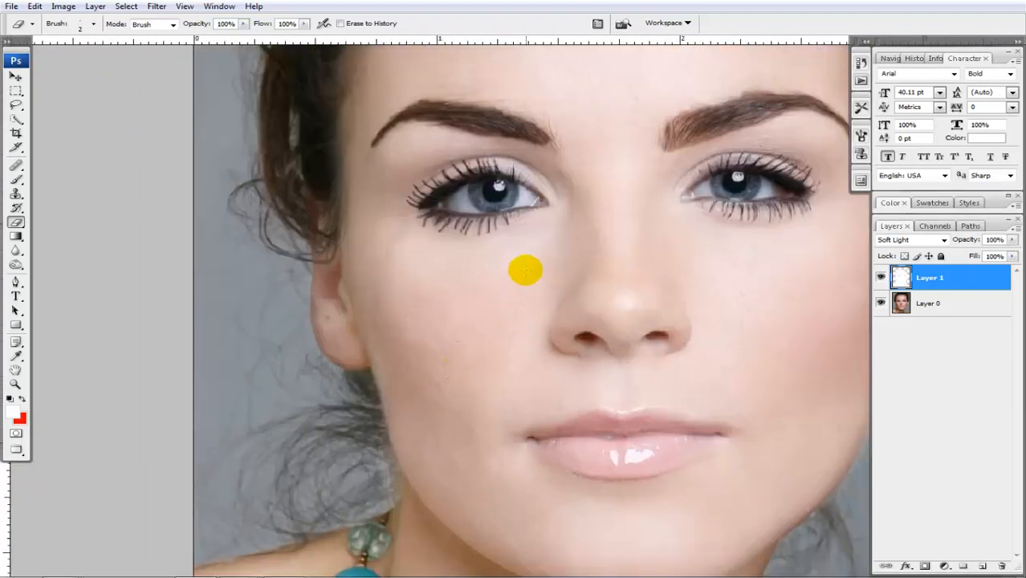
{"action": "scroll", "coordinate": [523, 253], "scroll_direction": "down", "scroll_amount": 1}
{"action": "scroll", "coordinate": [635, 201], "scroll_direction": "down", "scroll_amount": 1}
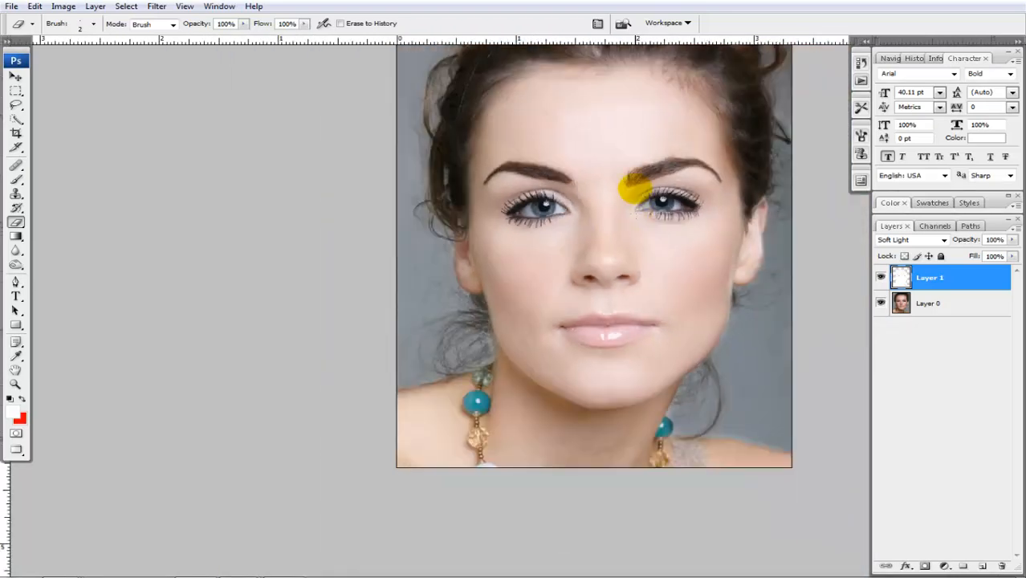
{"action": "scroll", "coordinate": [582, 206], "scroll_direction": "up", "scroll_amount": 2}
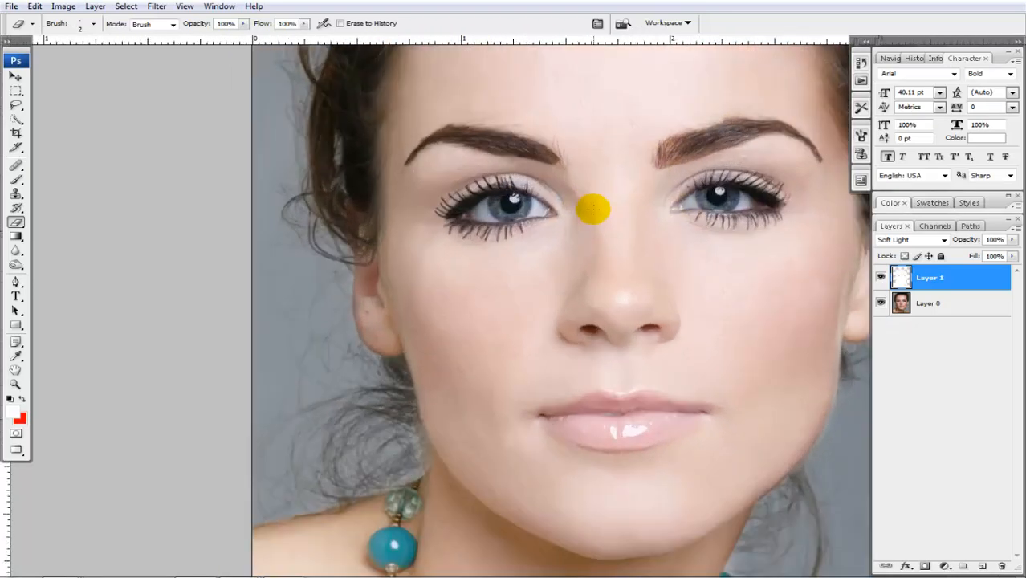
{"action": "scroll", "coordinate": [647, 241], "scroll_direction": "up", "scroll_amount": 1}
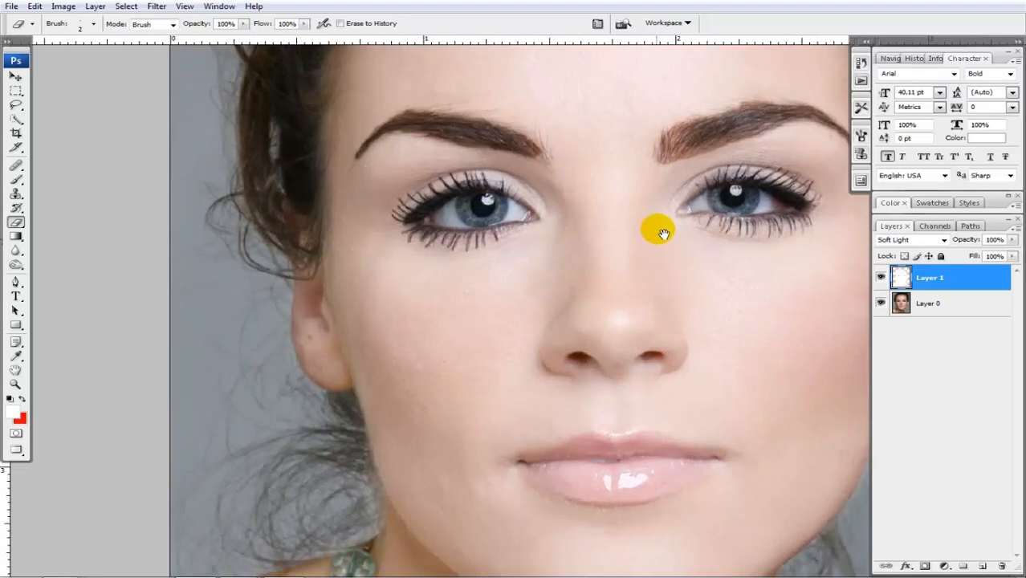
{"action": "left_click_drag", "start_coordinate": [656, 218], "coordinate": [526, 292]}
{"action": "scroll", "coordinate": [426, 385], "scroll_direction": "down", "scroll_amount": 2}
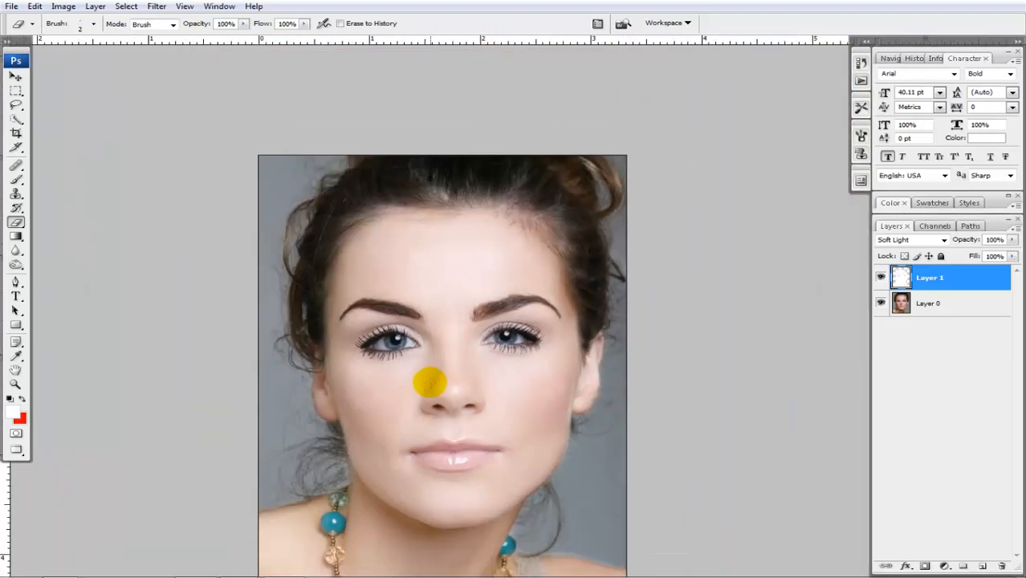
{"action": "scroll", "coordinate": [459, 417], "scroll_direction": "down", "scroll_amount": 3}
{"action": "scroll", "coordinate": [482, 309], "scroll_direction": "down", "scroll_amount": 2}
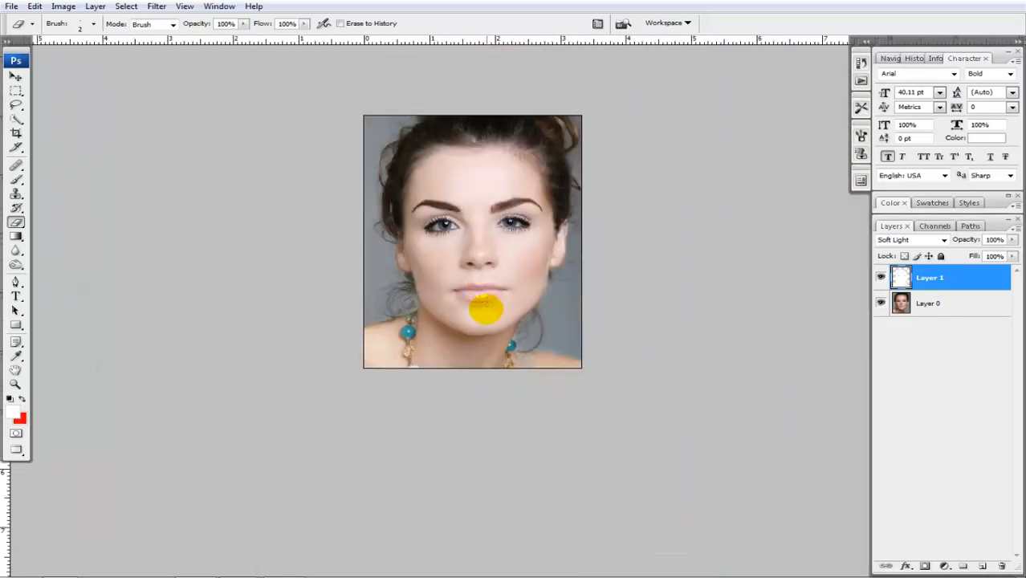
{"action": "scroll", "coordinate": [485, 325], "scroll_direction": "up", "scroll_amount": 2}
{"action": "scroll", "coordinate": [486, 329], "scroll_direction": "up", "scroll_amount": 1}
- Switch to the Move tool, hide Layer 1 and make Layer 0 the active layer
{"action": "left_click", "coordinate": [16, 75]}
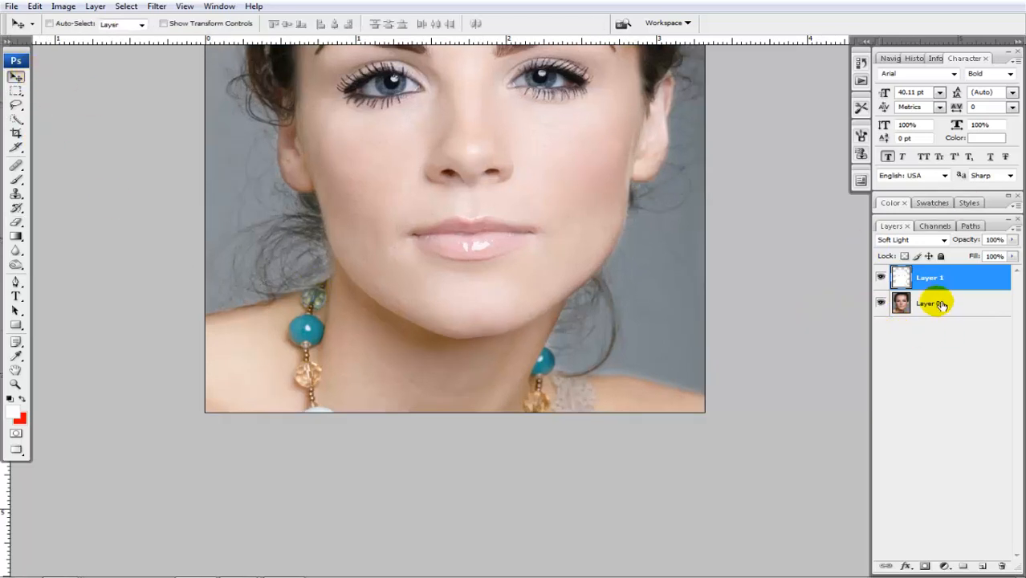
{"action": "left_click", "coordinate": [881, 278]}
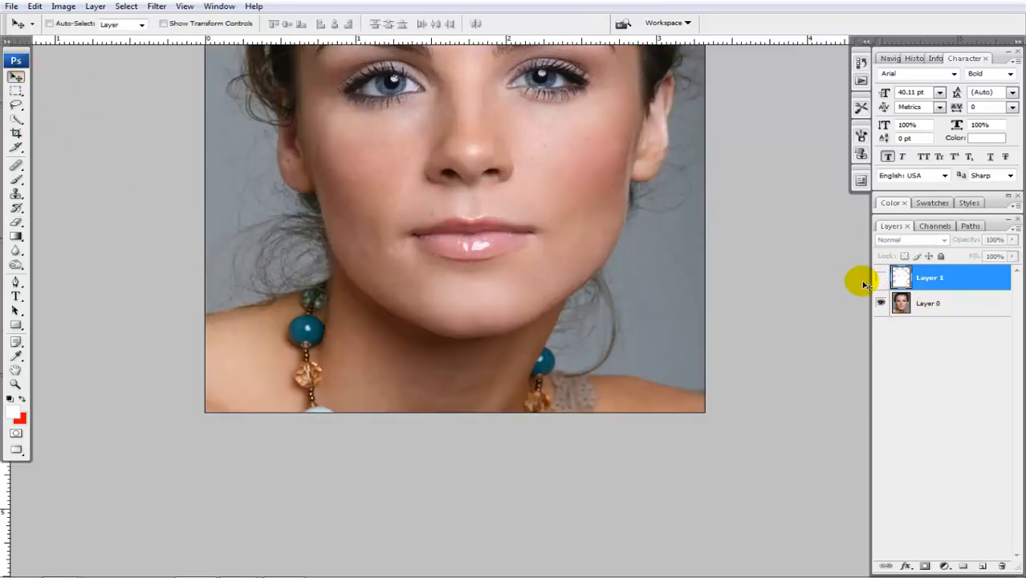
{"action": "left_click", "coordinate": [943, 311]}
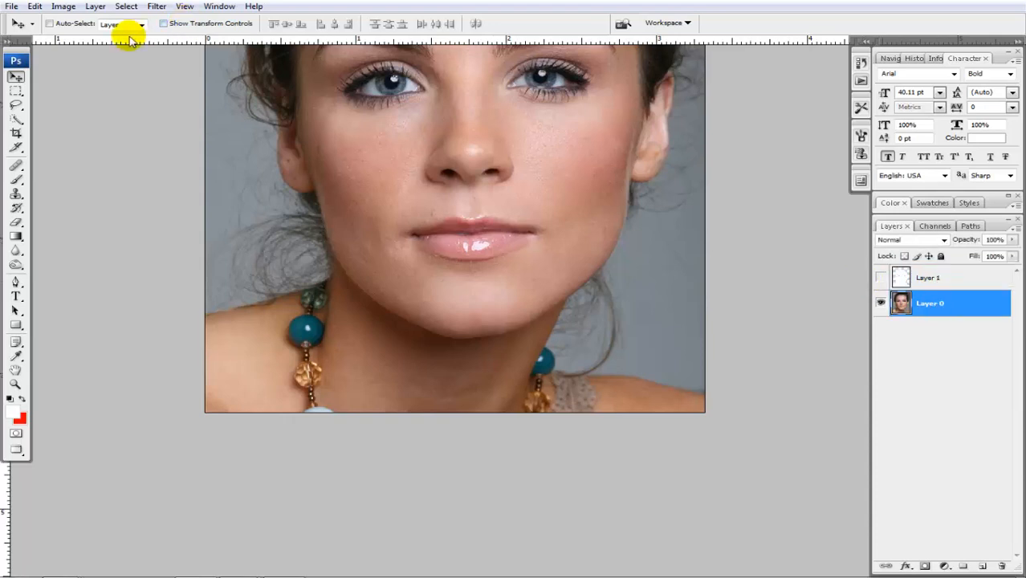
- Apply the Grain Surgery 2 Remove Grain filter to Layer 0 with 4 degraining passes and 107% noise reduction
{"action": "left_click", "coordinate": [157, 6]}
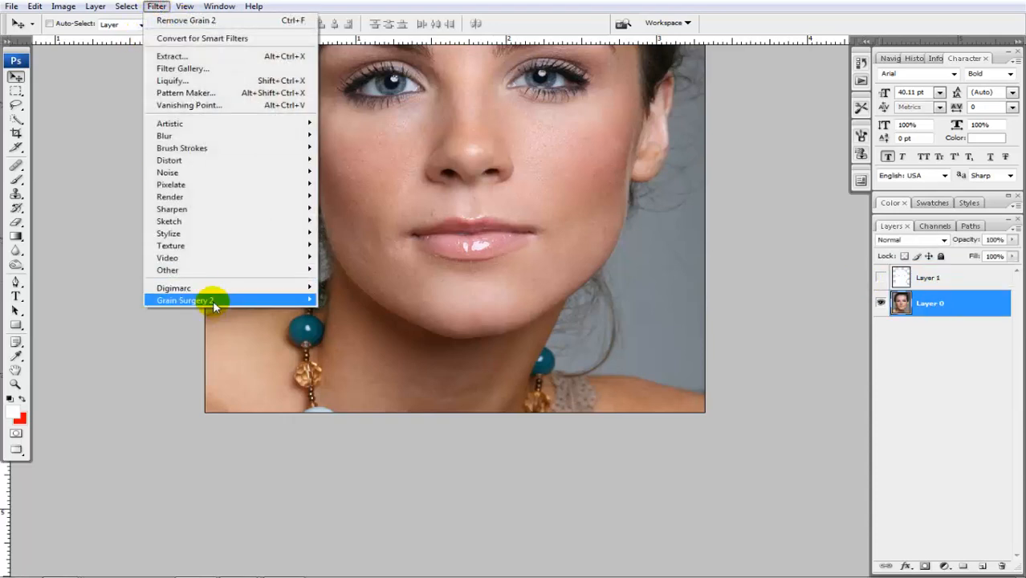
{"action": "mouse_move", "coordinate": [213, 299]}
{"action": "left_click", "coordinate": [361, 323]}
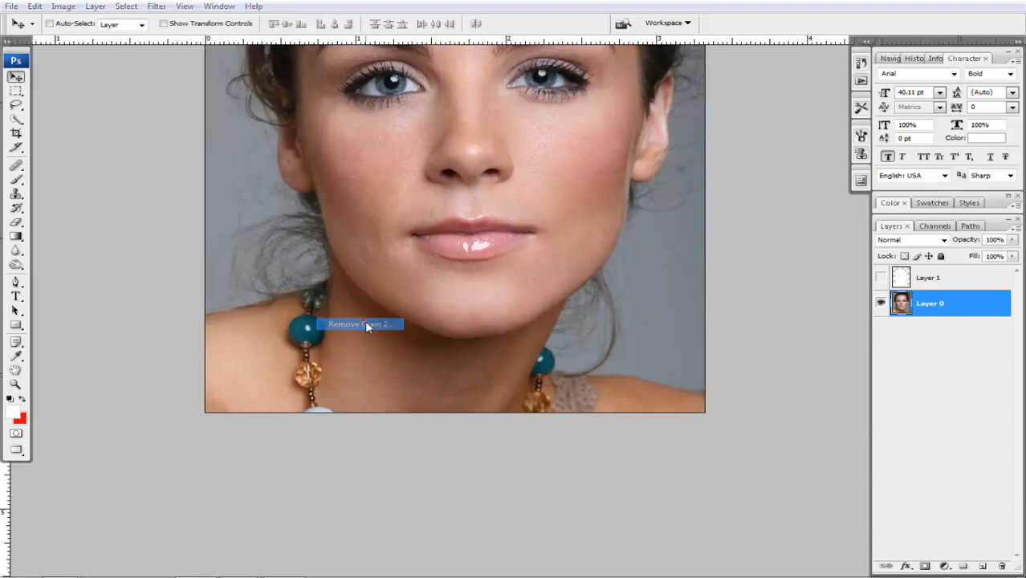
{"action": "left_click", "coordinate": [355, 300]}
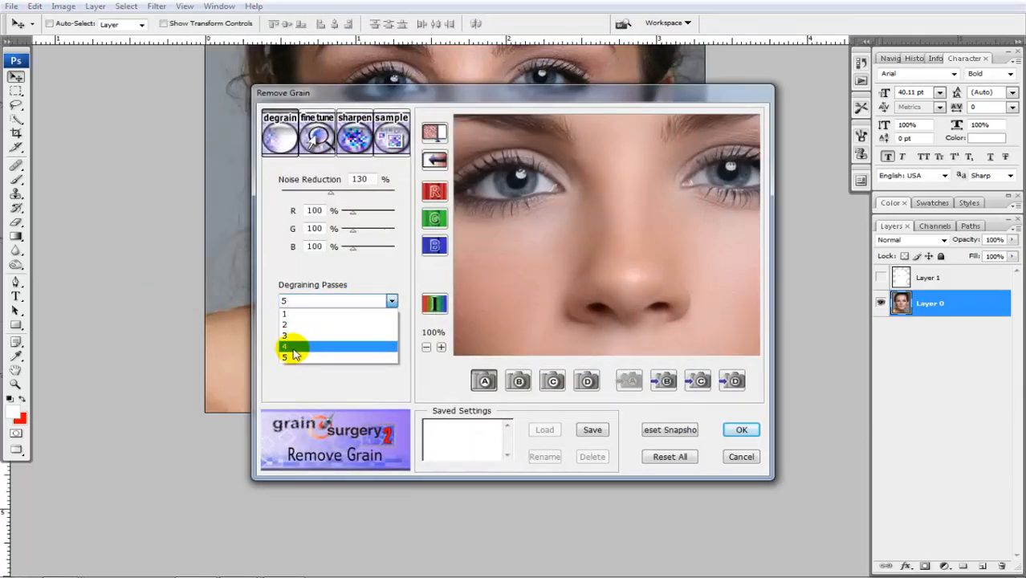
{"action": "left_click", "coordinate": [298, 346]}
{"action": "left_click_drag", "start_coordinate": [333, 197], "coordinate": [327, 196]}
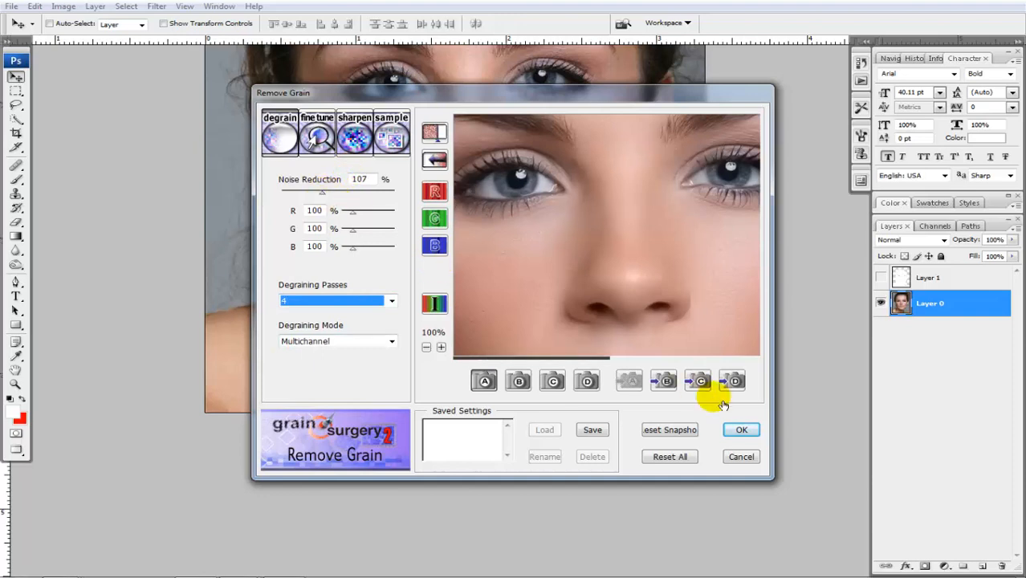
{"action": "left_click", "coordinate": [751, 428]}
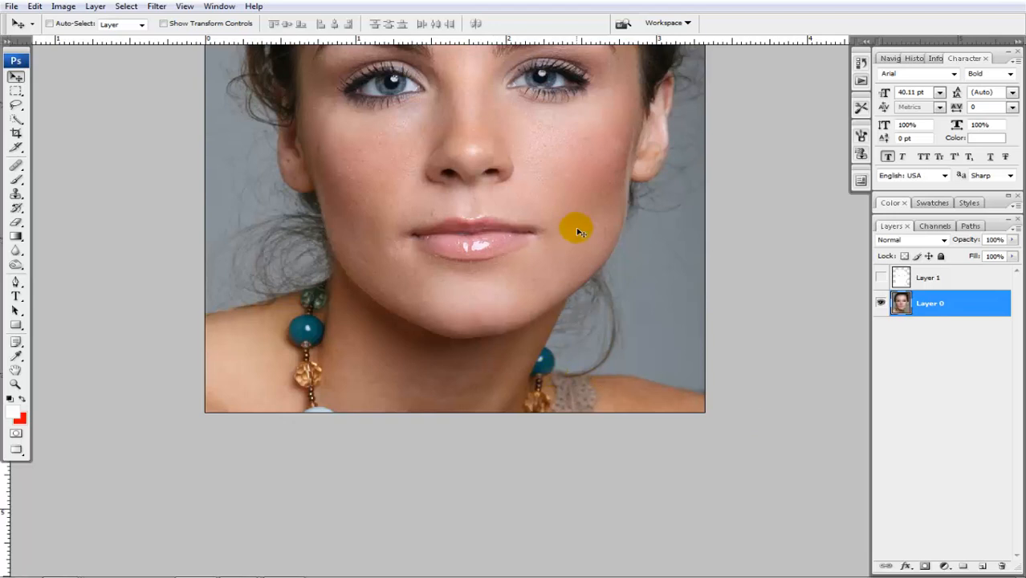
- Inspect the degrained face without Layer 1, show Layer 1 to check the combined result, and hide it again
{"action": "scroll", "coordinate": [434, 224], "scroll_direction": "down", "scroll_amount": 2}
{"action": "scroll", "coordinate": [434, 223], "scroll_direction": "down", "scroll_amount": 1}
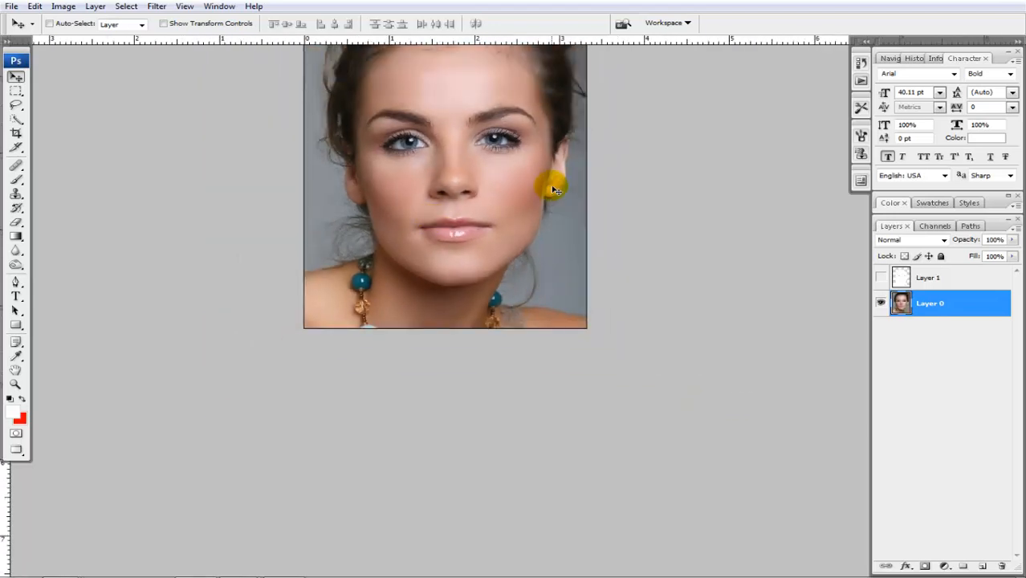
{"action": "scroll", "coordinate": [462, 202], "scroll_direction": "up", "scroll_amount": 3}
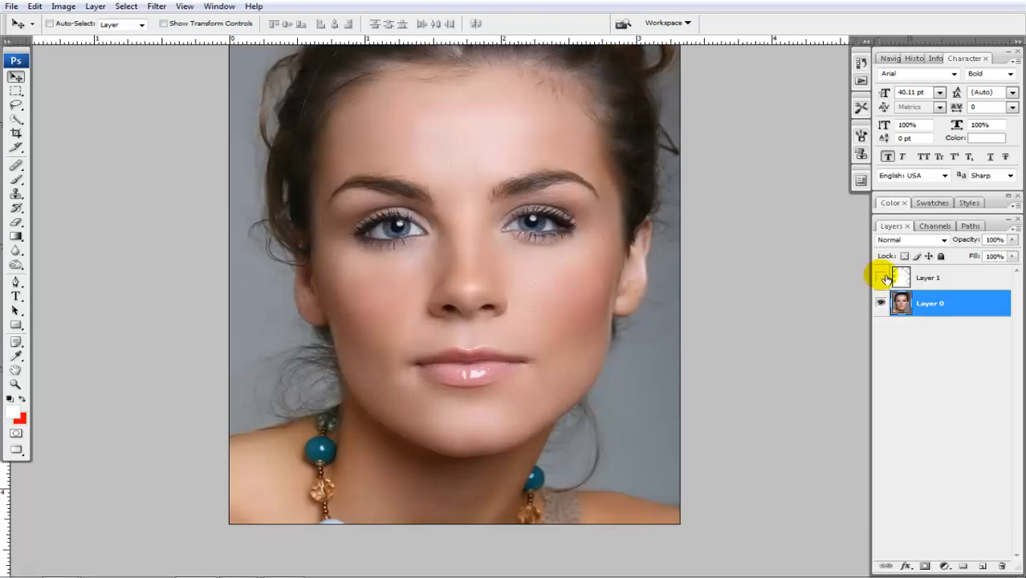
{"action": "left_click", "coordinate": [883, 278]}
{"action": "scroll", "coordinate": [325, 318], "scroll_direction": "down", "scroll_amount": 3}
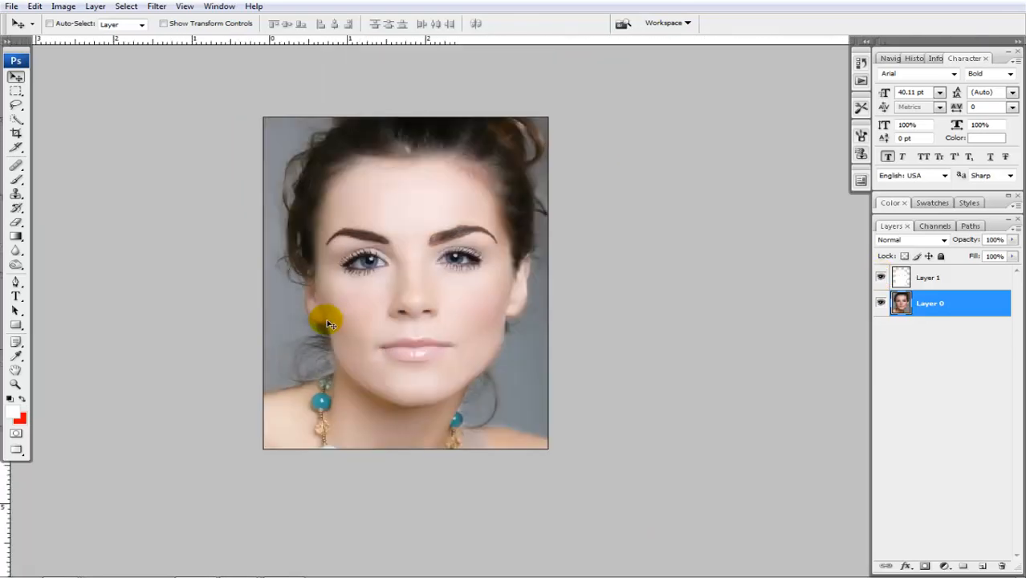
{"action": "scroll", "coordinate": [370, 401], "scroll_direction": "up", "scroll_amount": 2}
{"action": "scroll", "coordinate": [366, 357], "scroll_direction": "up", "scroll_amount": 1}
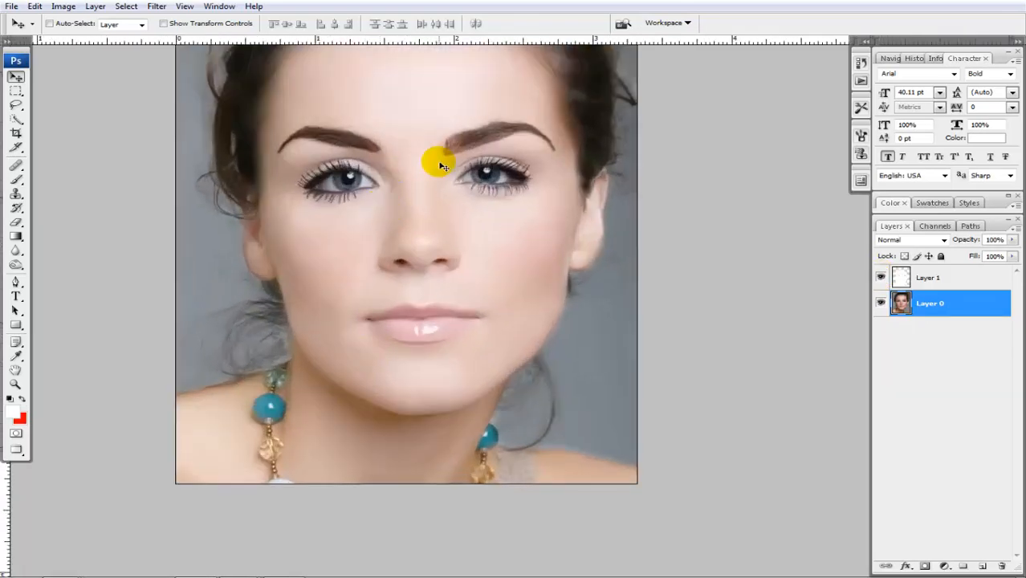
{"action": "scroll", "coordinate": [486, 80], "scroll_direction": "up", "scroll_amount": 3}
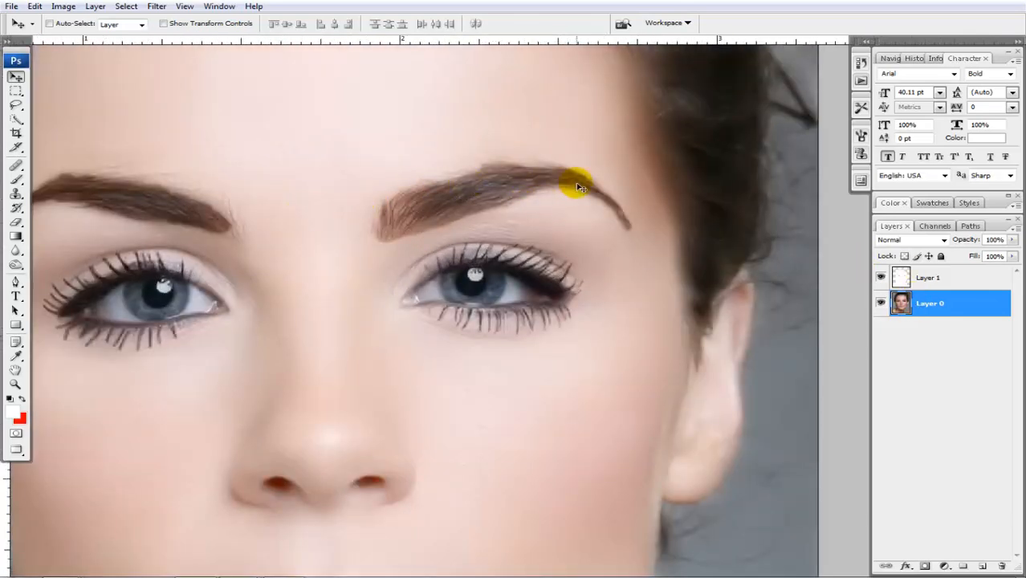
{"action": "left_click", "coordinate": [881, 277]}
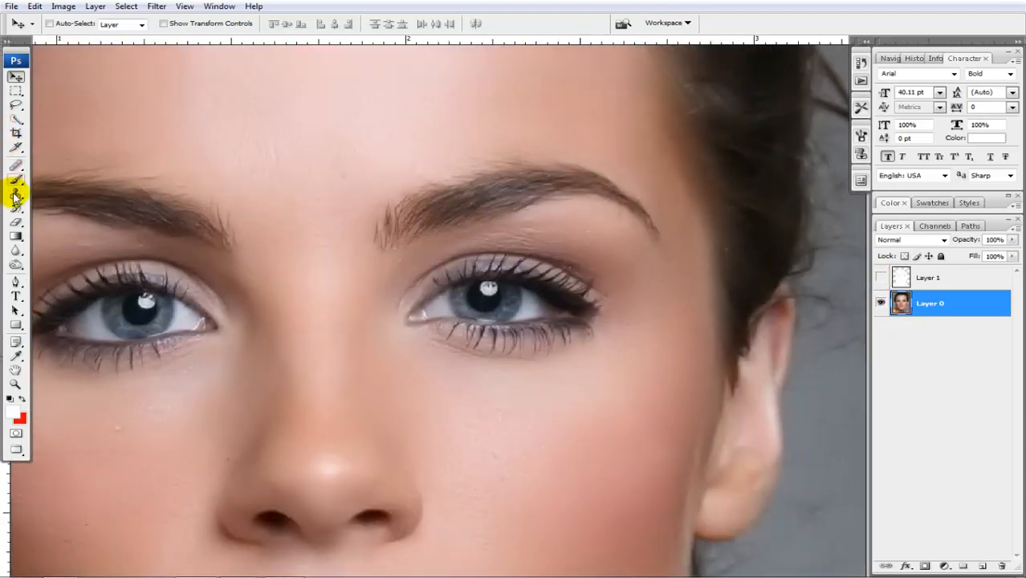
- Retouch the skin above the right-hand eyebrow on Layer 0 using the Clone Stamp with a 35 px brush
{"action": "left_click", "coordinate": [16, 193]}
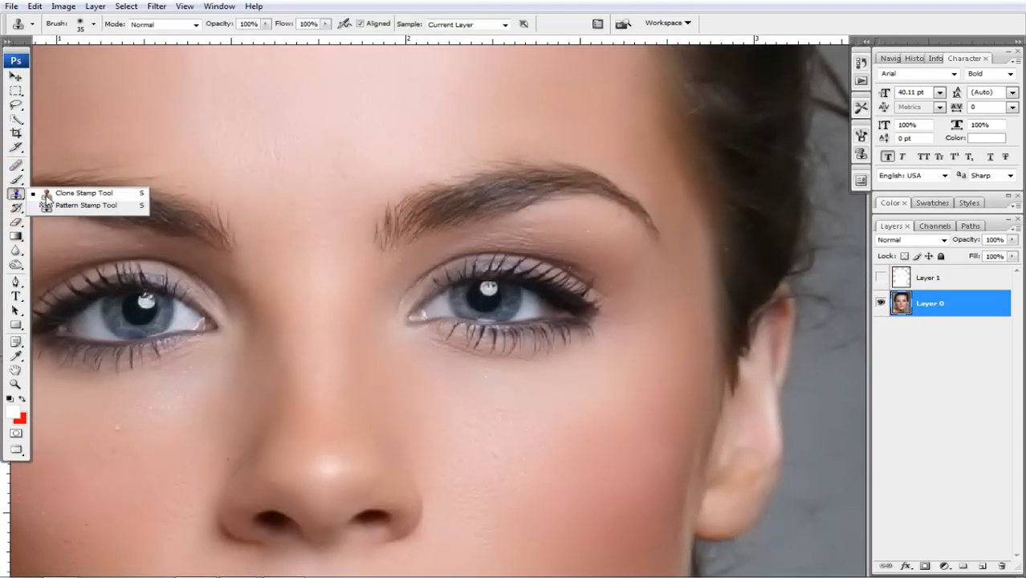
{"action": "left_click", "coordinate": [76, 193]}
{"action": "scroll", "coordinate": [522, 125], "scroll_direction": "up", "scroll_amount": 1}
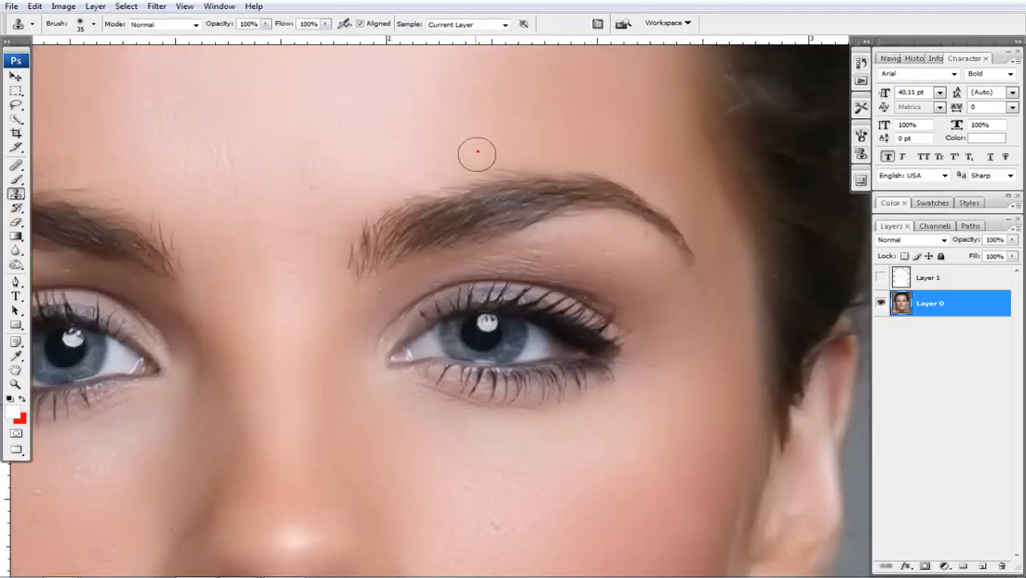
{"action": "left_click_drag", "start_coordinate": [500, 153], "coordinate": [590, 156]}
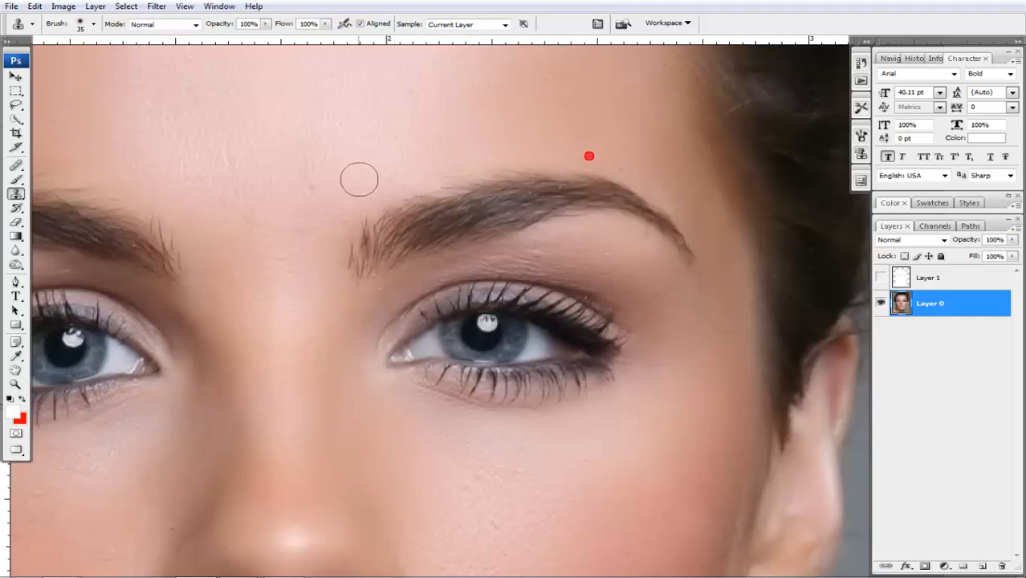
{"action": "left_click", "coordinate": [448, 143], "text": "alt"}
- Retouch the skin between the right-hand eyebrow and eyelid on Layer 0 using the Clone Stamp with a 10 px brush
{"action": "left_click_drag", "start_coordinate": [581, 255], "coordinate": [552, 225]}
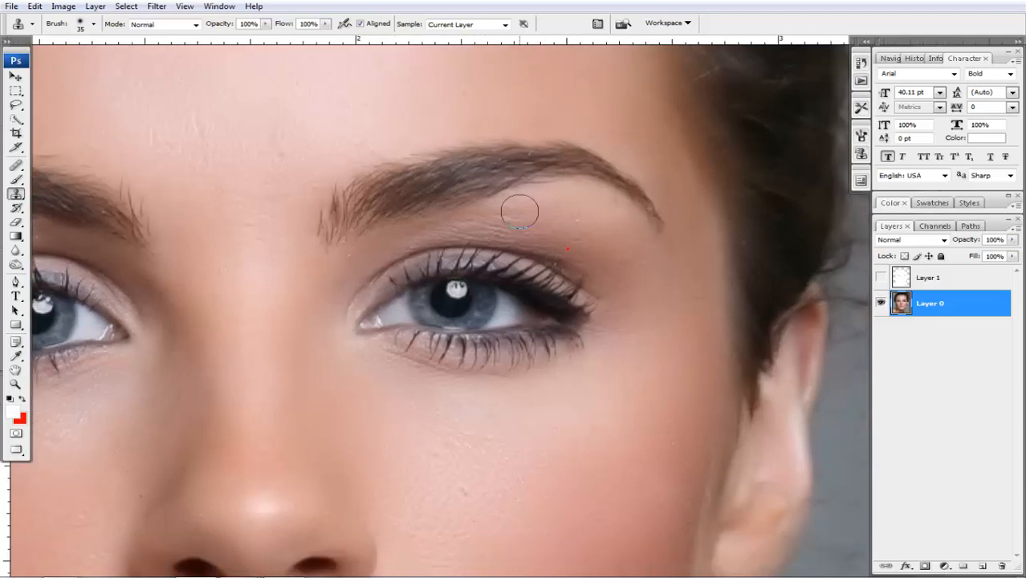
{"action": "left_click", "coordinate": [518, 211]}
{"action": "key", "text": "["}
{"action": "key", "text": "["}
{"action": "key", "text": "["}
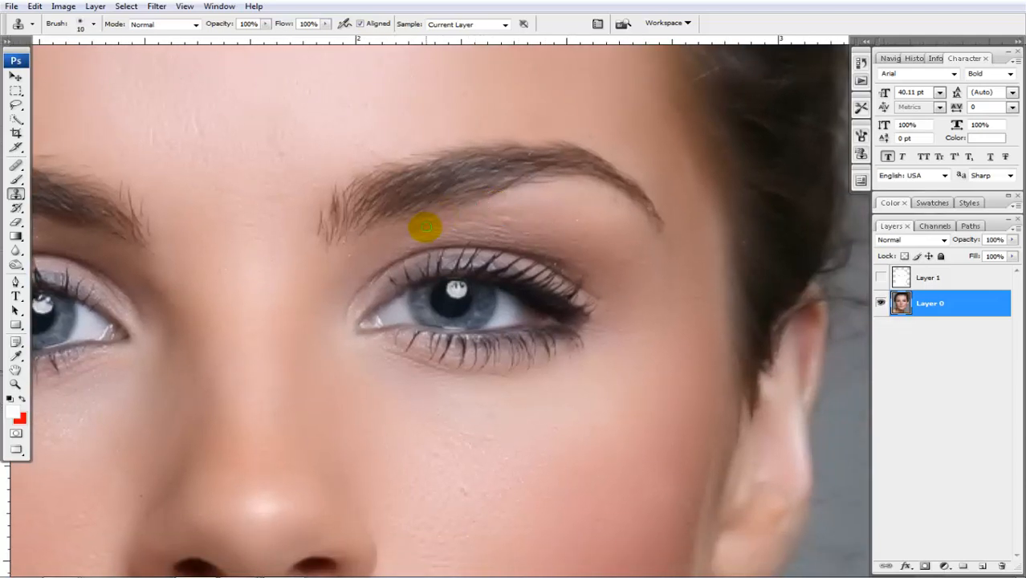
{"action": "scroll", "coordinate": [420, 231], "scroll_direction": "up", "scroll_amount": 1}
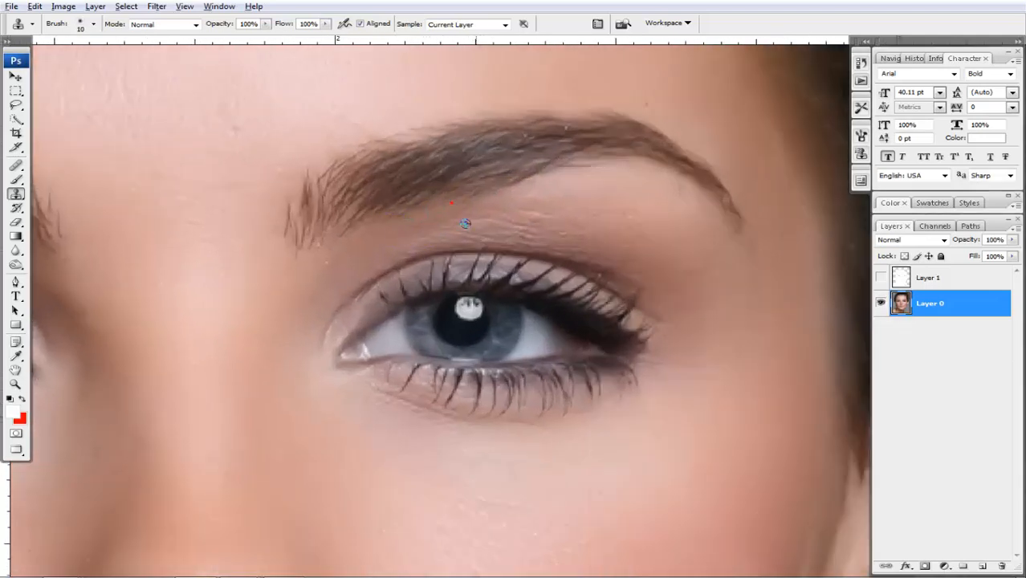
{"action": "left_click", "coordinate": [532, 192]}
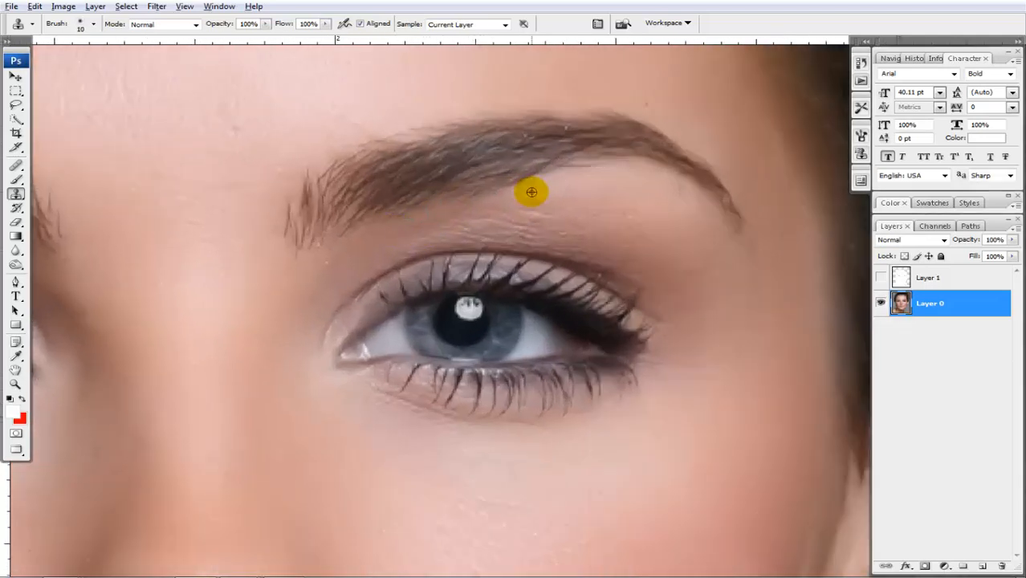
{"action": "left_click", "coordinate": [460, 218]}
{"action": "scroll", "coordinate": [459, 216], "scroll_direction": "up", "scroll_amount": 1}
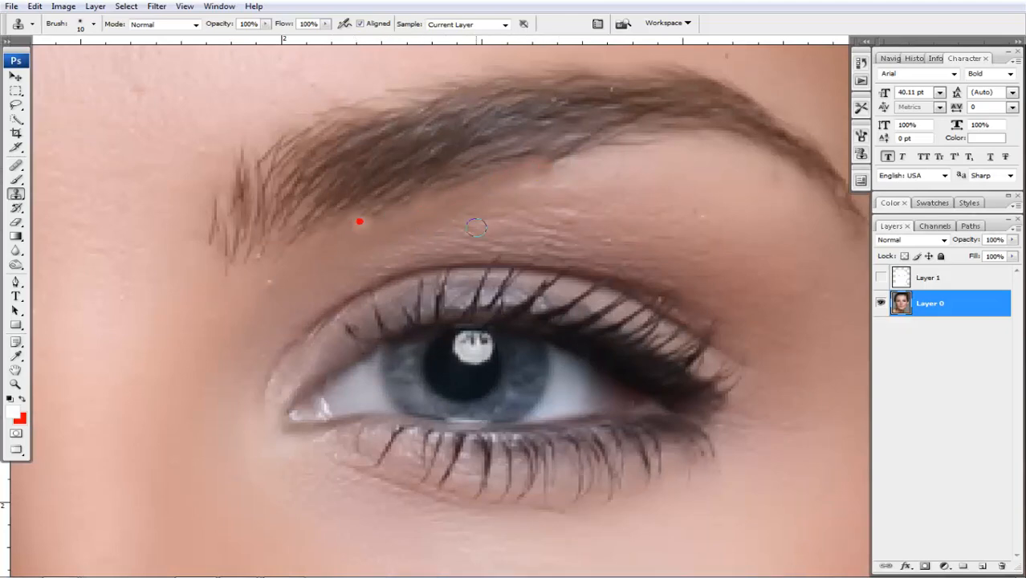
{"action": "scroll", "coordinate": [476, 228], "scroll_direction": "down", "scroll_amount": 3}
{"action": "scroll", "coordinate": [293, 248], "scroll_direction": "down", "scroll_amount": 2}
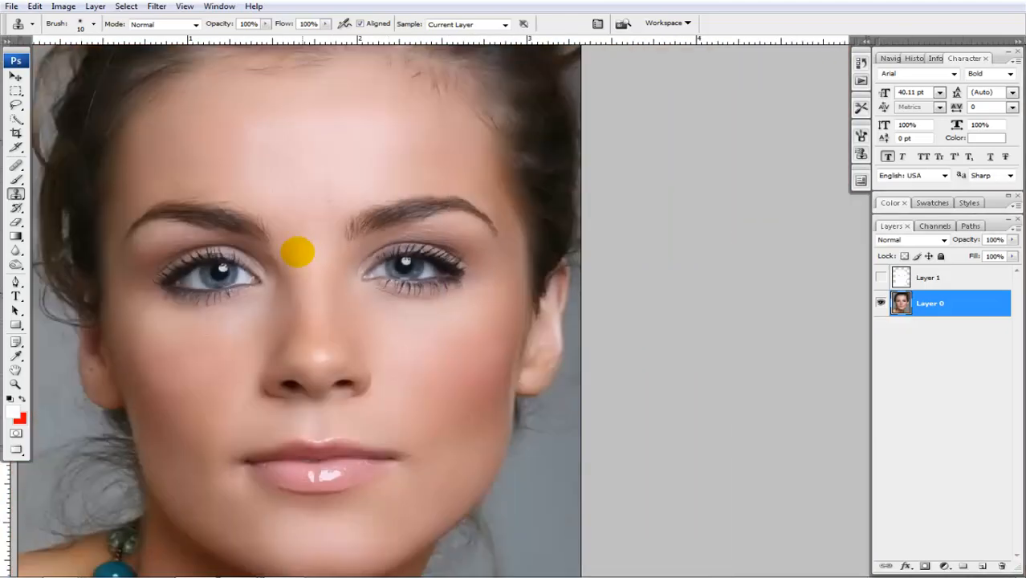
- Clone clean forehead skin over the stray hairs above the left-hand eyebrow using a 25 px brush
{"action": "scroll", "coordinate": [193, 206], "scroll_direction": "up", "scroll_amount": 3}
{"action": "scroll", "coordinate": [209, 209], "scroll_direction": "up", "scroll_amount": 1}
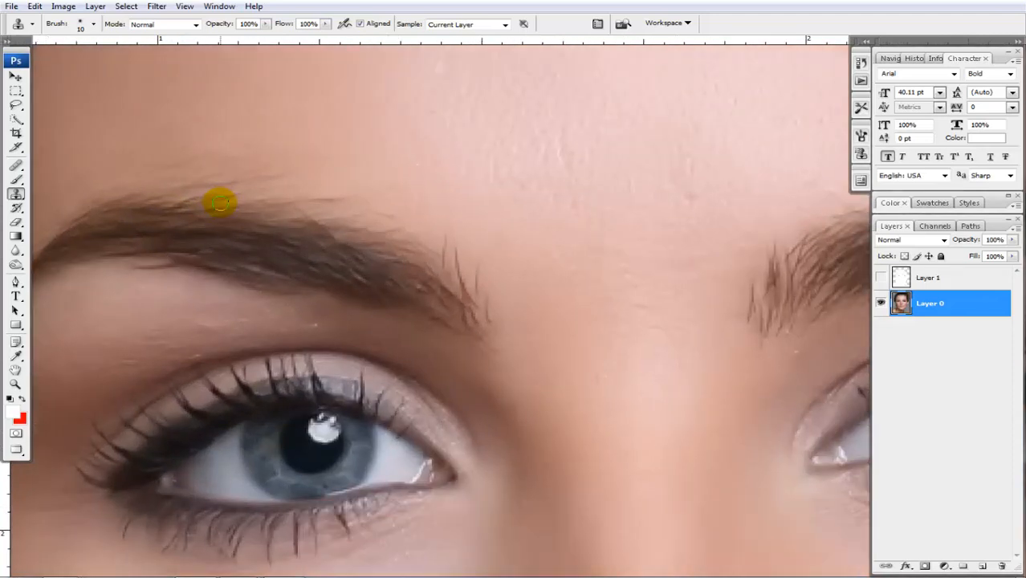
{"action": "key", "text": "bracketright"}
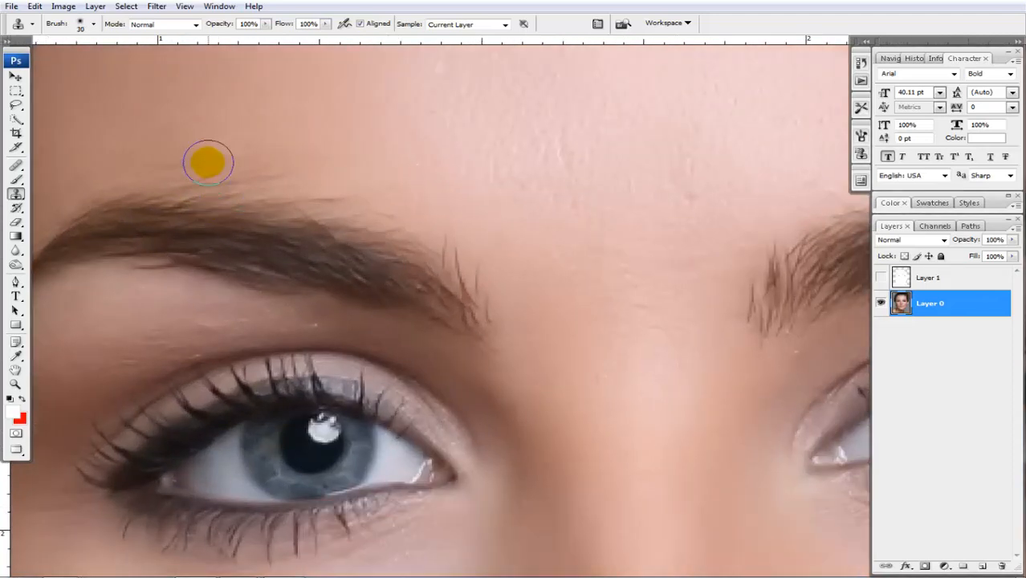
{"action": "key", "text": "bracketleft"}
{"action": "left_click", "coordinate": [236, 119], "text": "alt"}
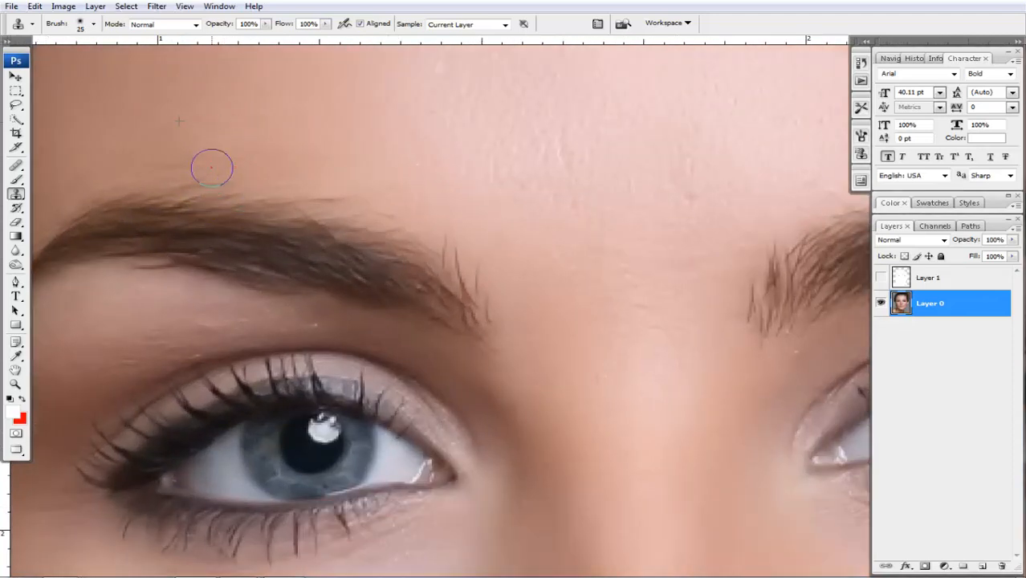
{"action": "left_click_drag", "start_coordinate": [212, 168], "coordinate": [155, 174]}
{"action": "left_click", "coordinate": [83, 182]}
{"action": "scroll", "coordinate": [208, 167], "scroll_direction": "down", "scroll_amount": 10}
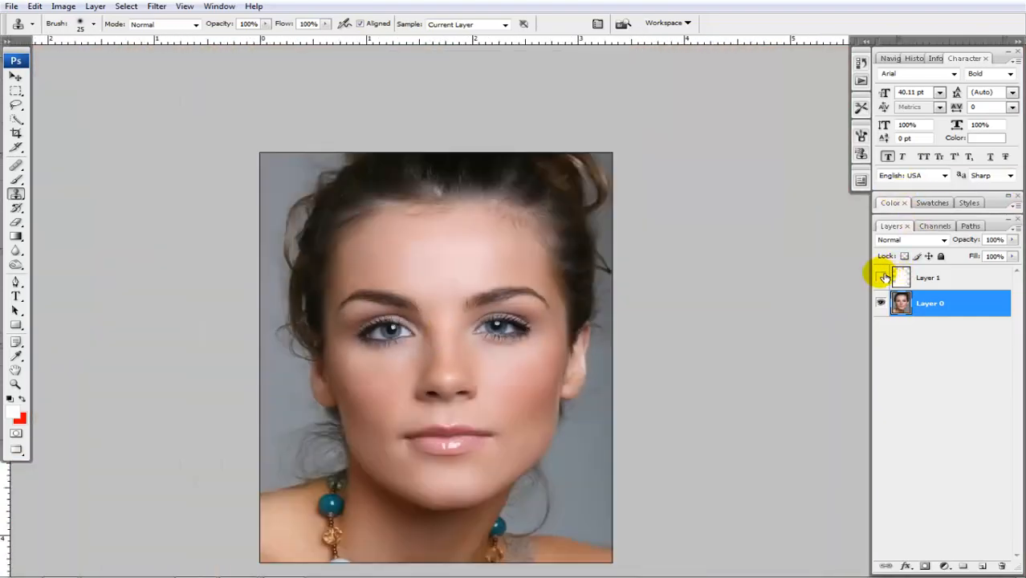
- Clone clean skin along the upper edge of the right-hand eyebrow on Layer 0, checking with Layer 1 shown and hidden
{"action": "left_click", "coordinate": [881, 278]}
{"action": "left_click_drag", "start_coordinate": [415, 392], "coordinate": [478, 196]}
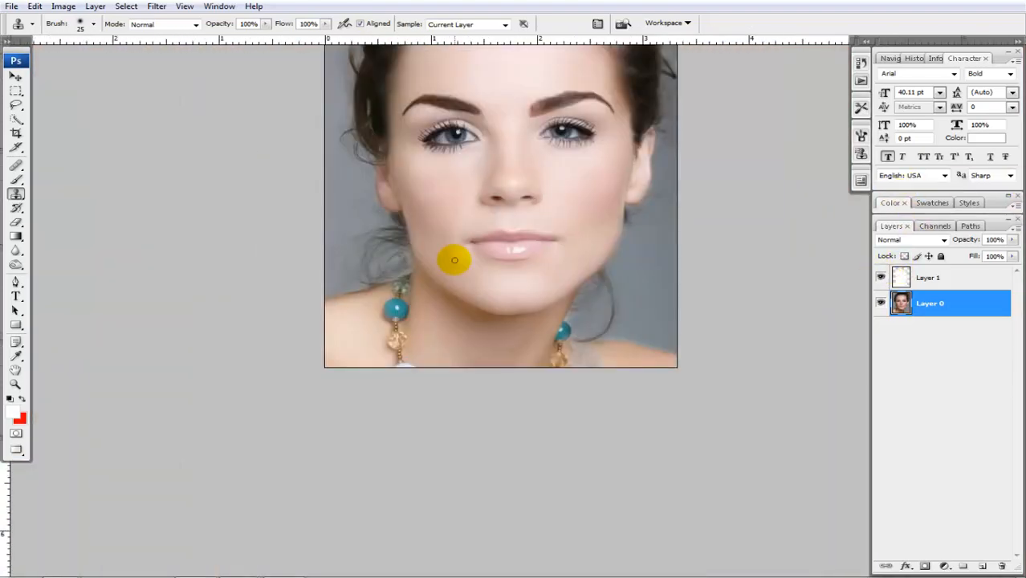
{"action": "scroll", "coordinate": [594, 128], "scroll_direction": "up", "scroll_amount": 5}
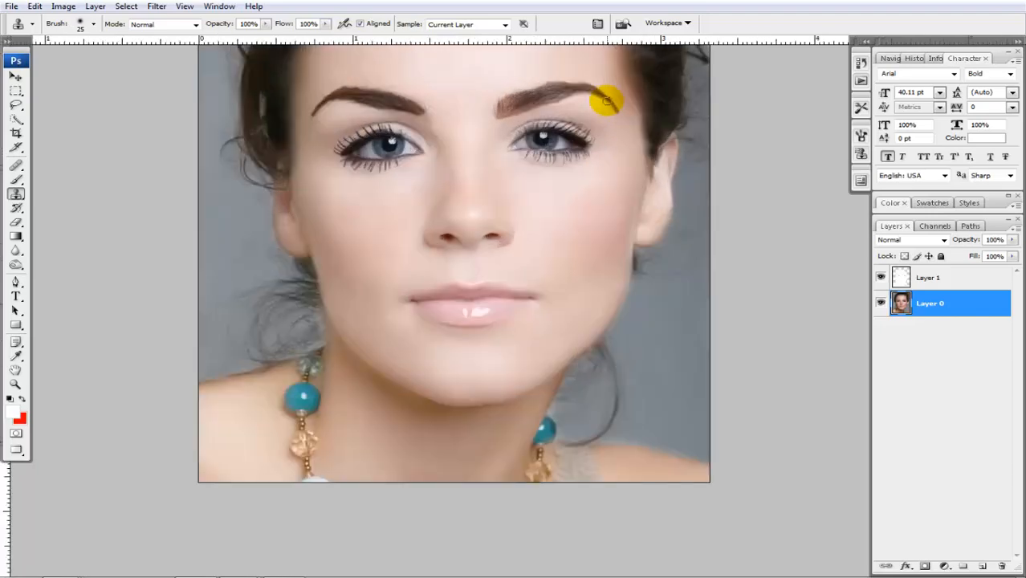
{"action": "scroll", "coordinate": [530, 186], "scroll_direction": "up", "scroll_amount": 2}
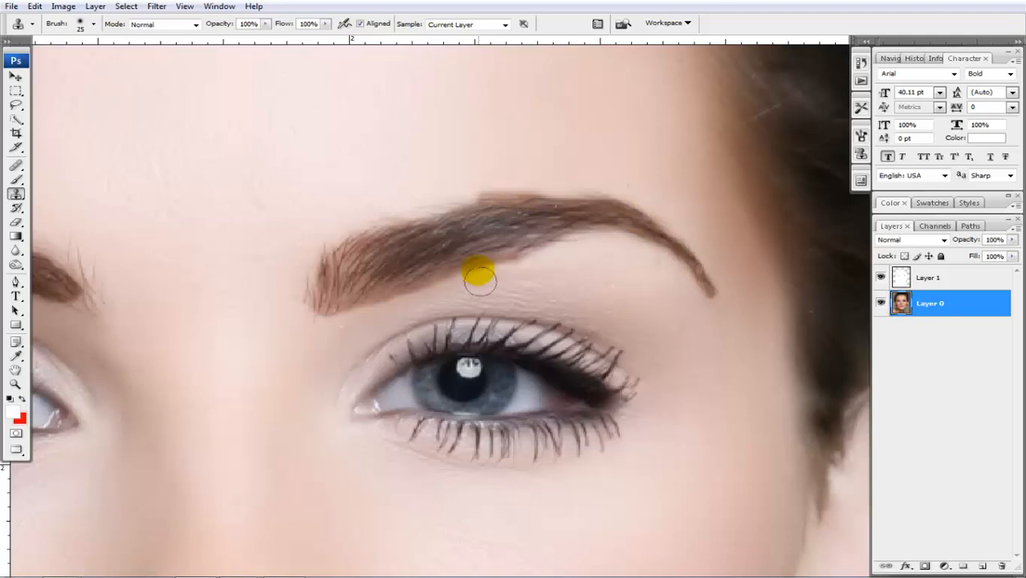
{"action": "left_click", "coordinate": [464, 171], "text": "alt"}
{"action": "left_click_drag", "start_coordinate": [485, 184], "coordinate": [483, 183]}
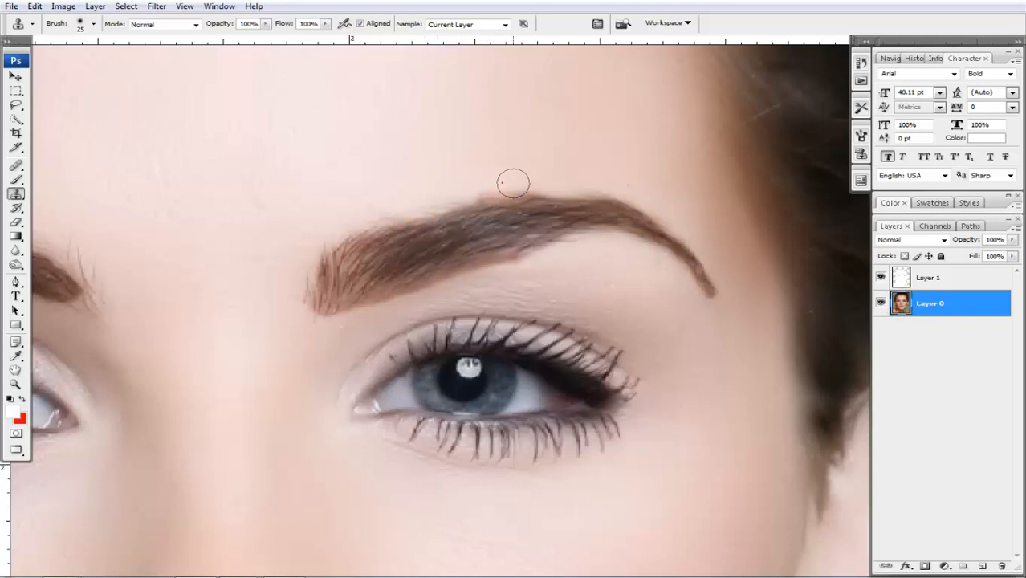
{"action": "left_click", "coordinate": [881, 278]}
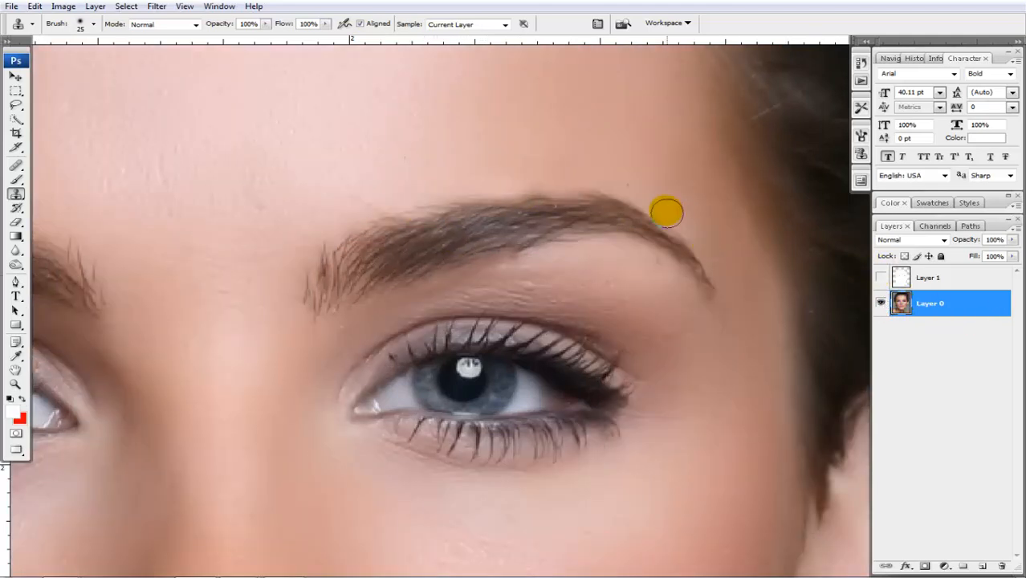
{"action": "left_click", "coordinate": [527, 187]}
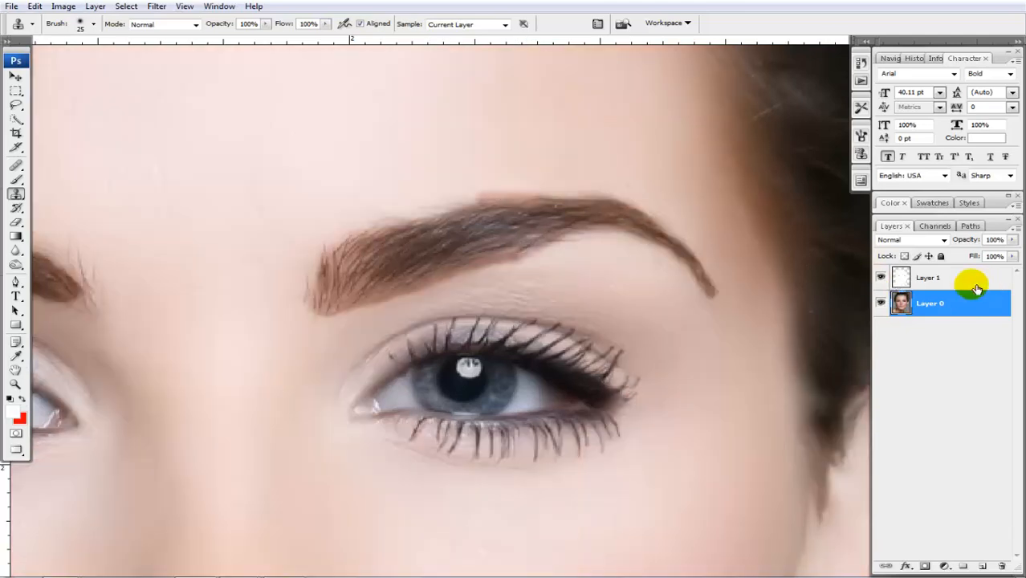
- Make Layer 1 active and soften its whitening with Levels by lowering the white output level to about 212
{"action": "left_click", "coordinate": [972, 281]}
{"action": "scroll", "coordinate": [515, 254], "scroll_direction": "down", "scroll_amount": 2}
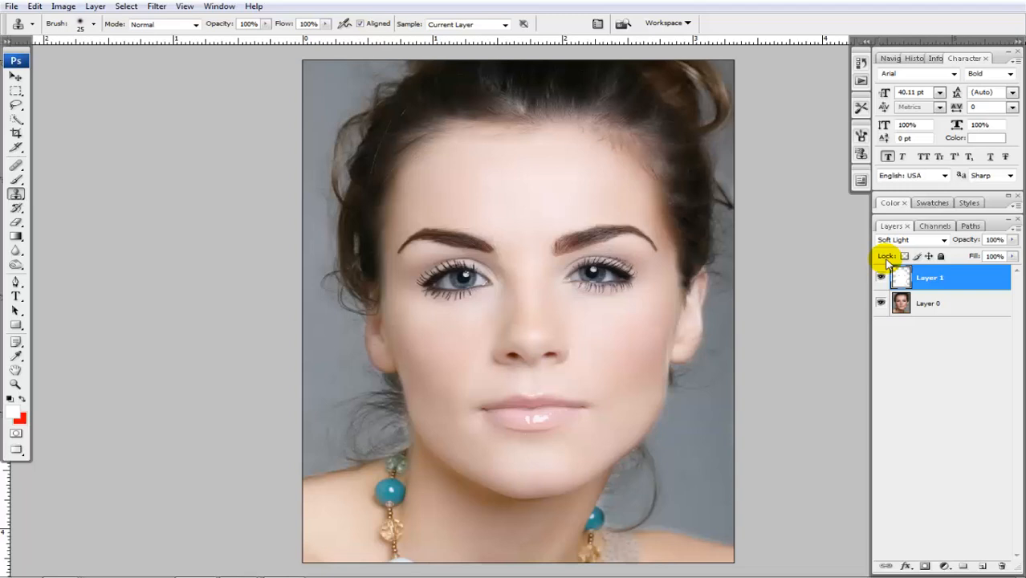
{"action": "key", "text": "ctrl+l"}
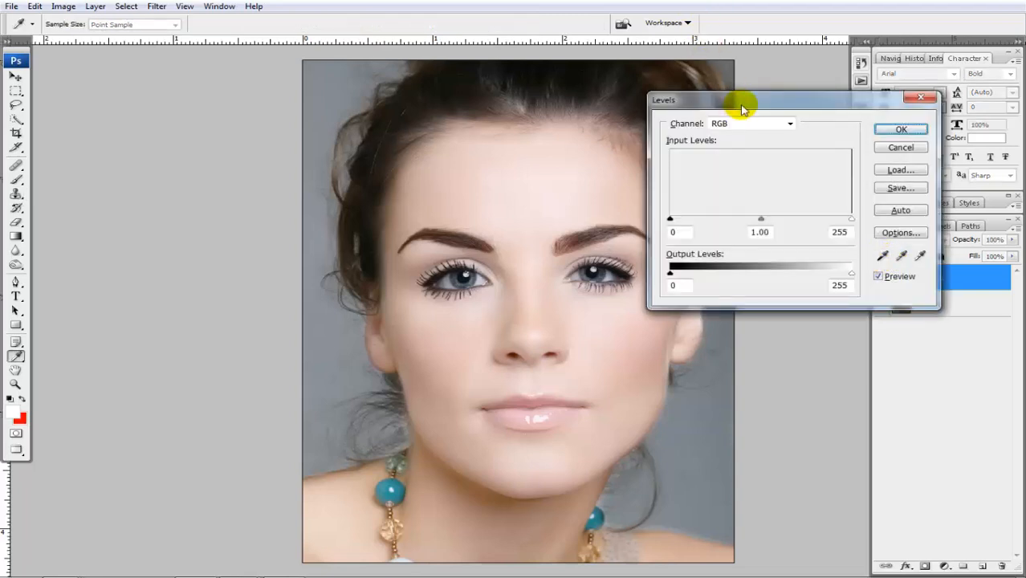
{"action": "left_click_drag", "start_coordinate": [742, 101], "coordinate": [856, 77]}
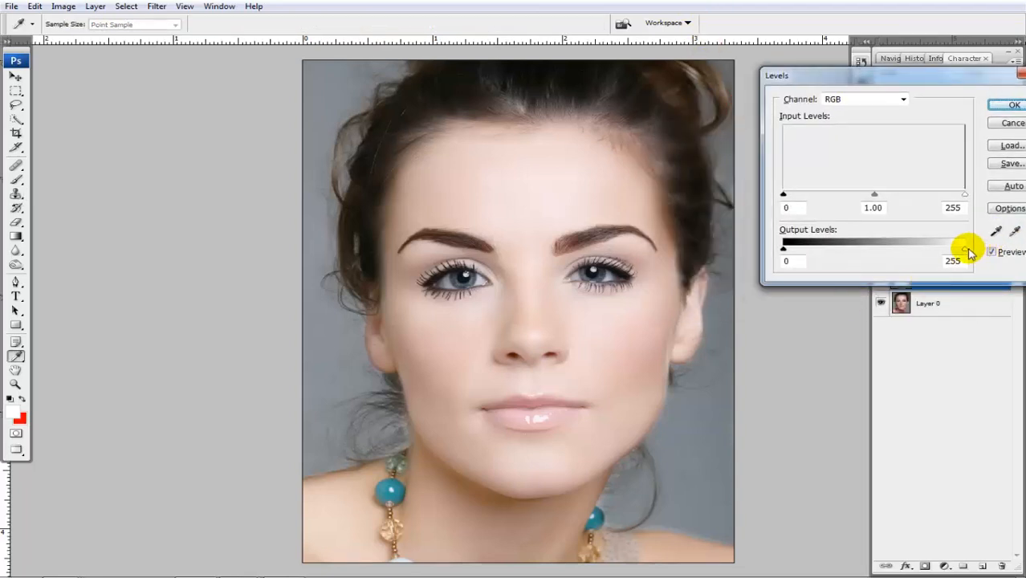
{"action": "left_click_drag", "start_coordinate": [970, 254], "coordinate": [930, 249]}
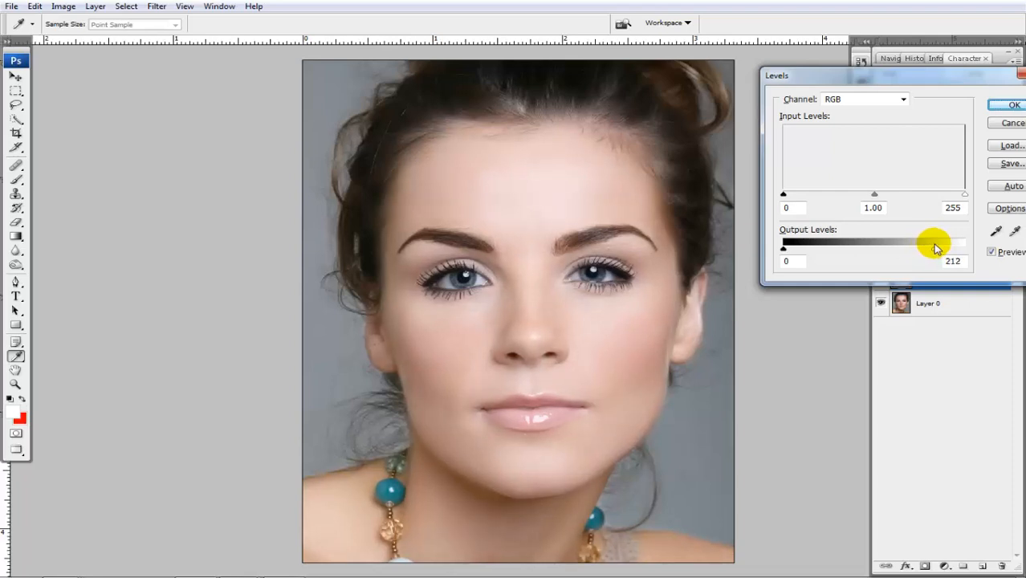
{"action": "left_click_drag", "start_coordinate": [929, 249], "coordinate": [928, 249]}
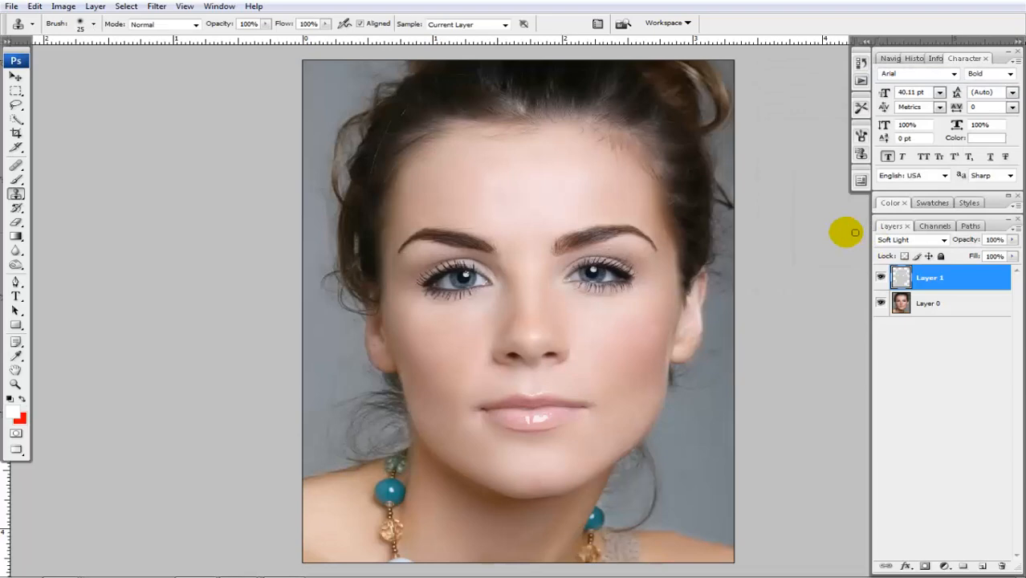
- Check the softened whitening around the mouth, hide Layer 1 and make Layer 0 the active layer
{"action": "key", "text": "ctrl+minus"}
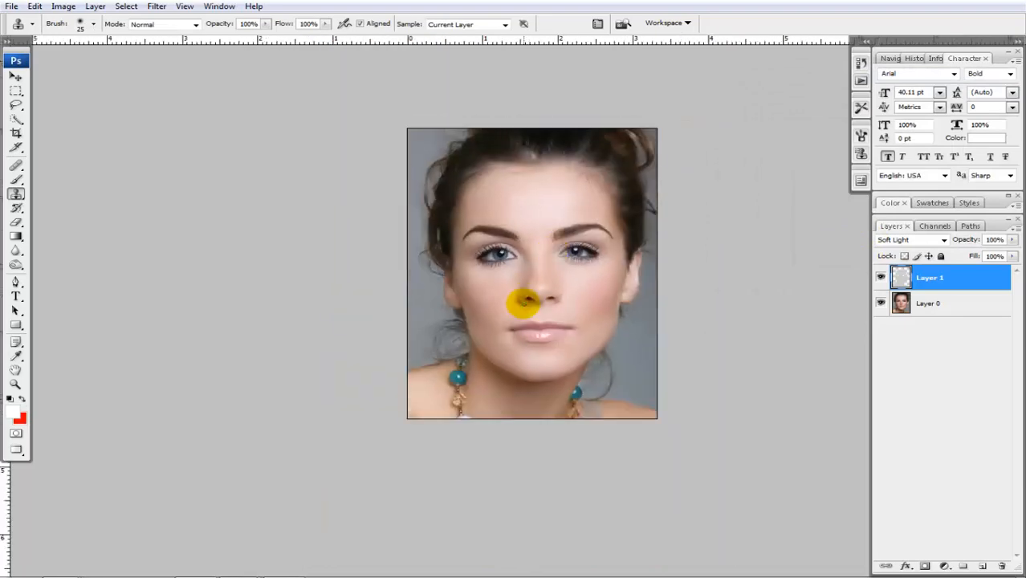
{"action": "key", "text": "ctrl+plus"}
{"action": "scroll", "coordinate": [712, 298], "scroll_direction": "up", "scroll_amount": 13}
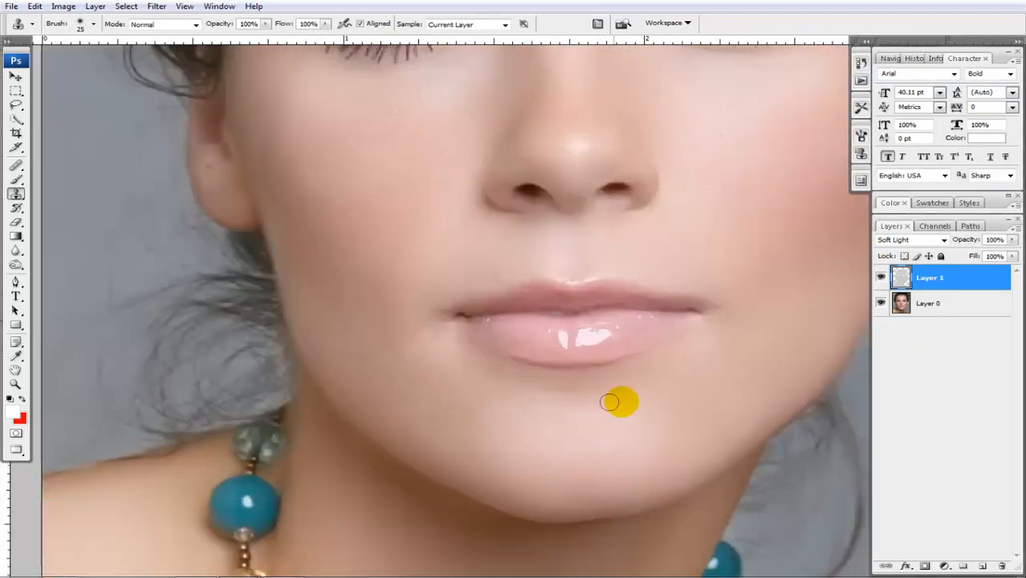
{"action": "left_click_drag", "start_coordinate": [626, 341], "coordinate": [441, 351]}
{"action": "left_click_drag", "start_coordinate": [289, 334], "coordinate": [357, 366]}
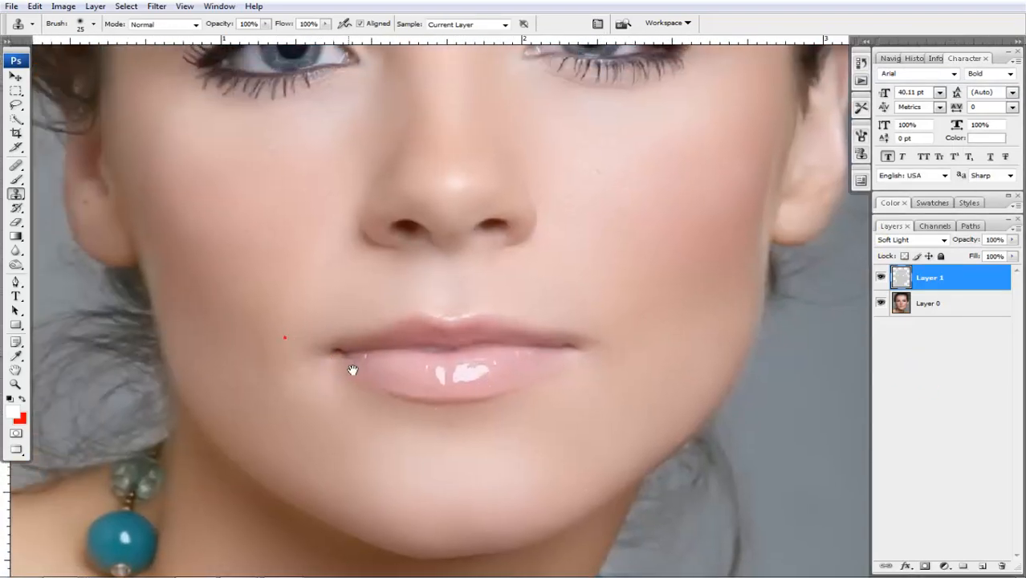
{"action": "left_click", "coordinate": [881, 277]}
{"action": "left_click", "coordinate": [915, 305]}
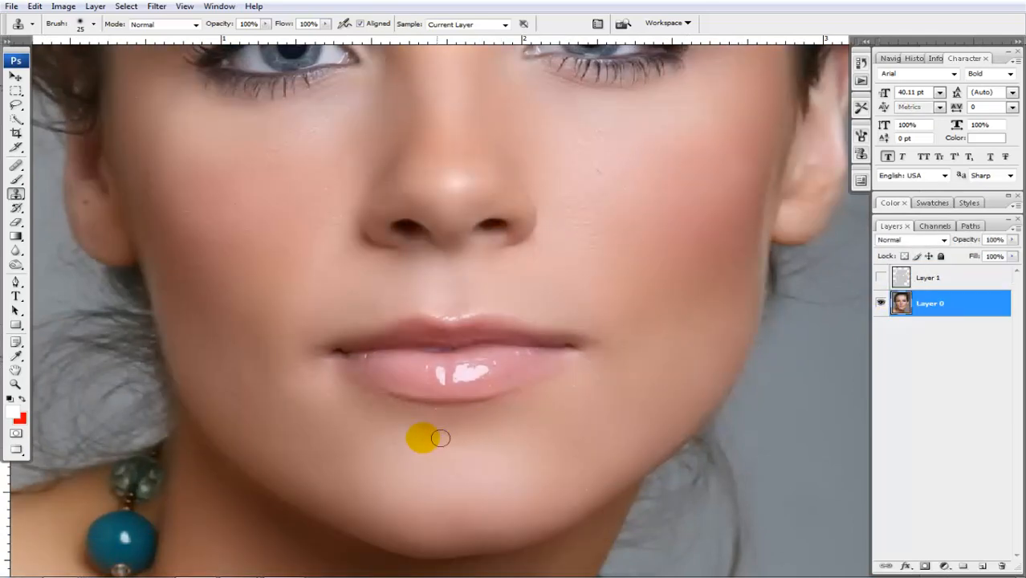
- Trace the upper edge of the lips with a Pen tool path, from the left-hand corner around the right-hand corner
{"action": "key", "text": "p"}
{"action": "scroll", "coordinate": [319, 386], "scroll_direction": "up", "scroll_amount": 1}
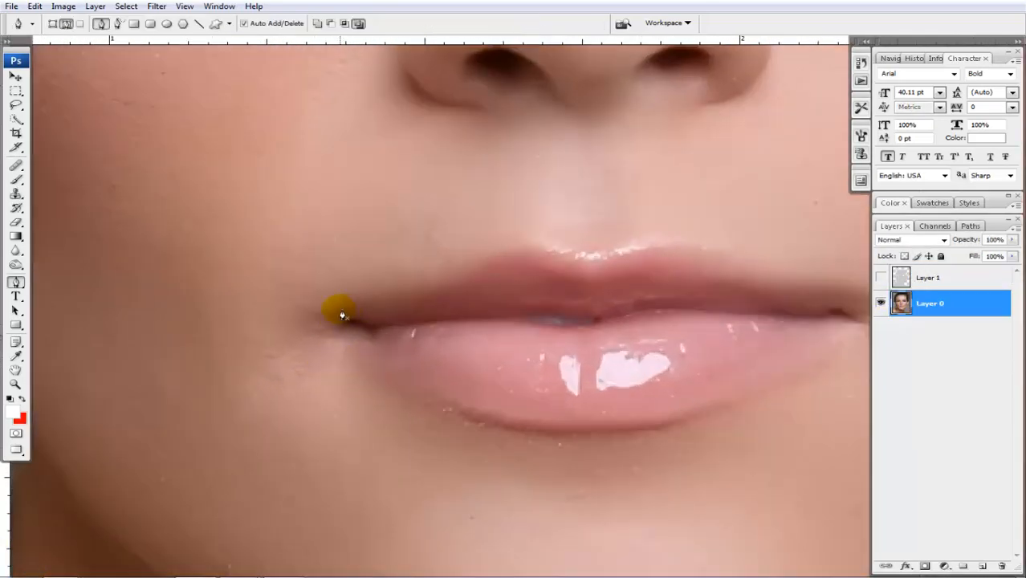
{"action": "left_click_drag", "start_coordinate": [545, 250], "coordinate": [651, 245]}
{"action": "left_click_drag", "start_coordinate": [713, 254], "coordinate": [733, 265]}
{"action": "left_click_drag", "start_coordinate": [801, 299], "coordinate": [593, 224]}
{"action": "left_click_drag", "start_coordinate": [580, 263], "coordinate": [575, 267]}
- Continue the path along the lower lip and close it at the starting point in the left-hand mouth corner
{"action": "left_click_drag", "start_coordinate": [505, 327], "coordinate": [505, 247]}
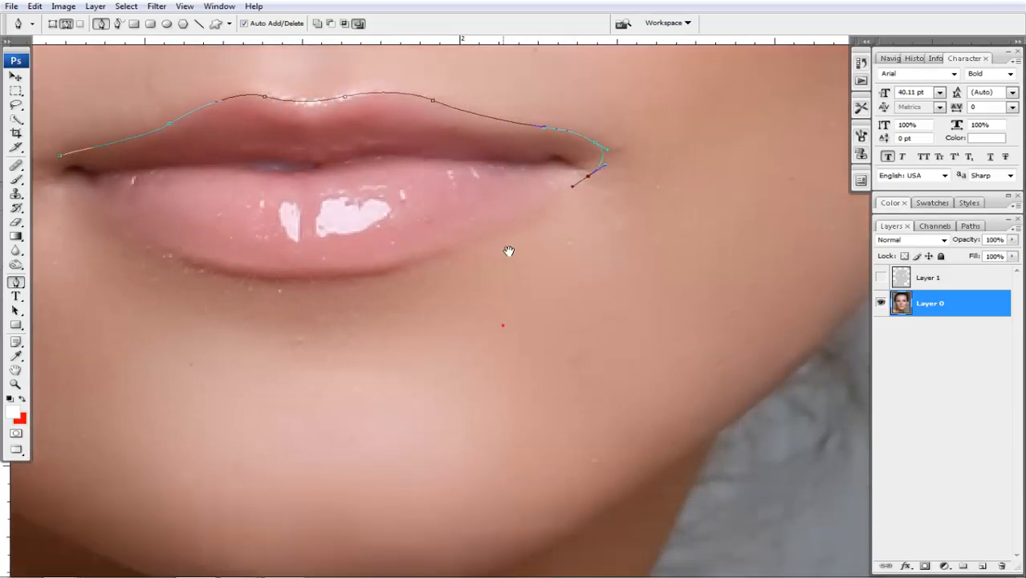
{"action": "left_click_drag", "start_coordinate": [425, 266], "coordinate": [566, 232]}
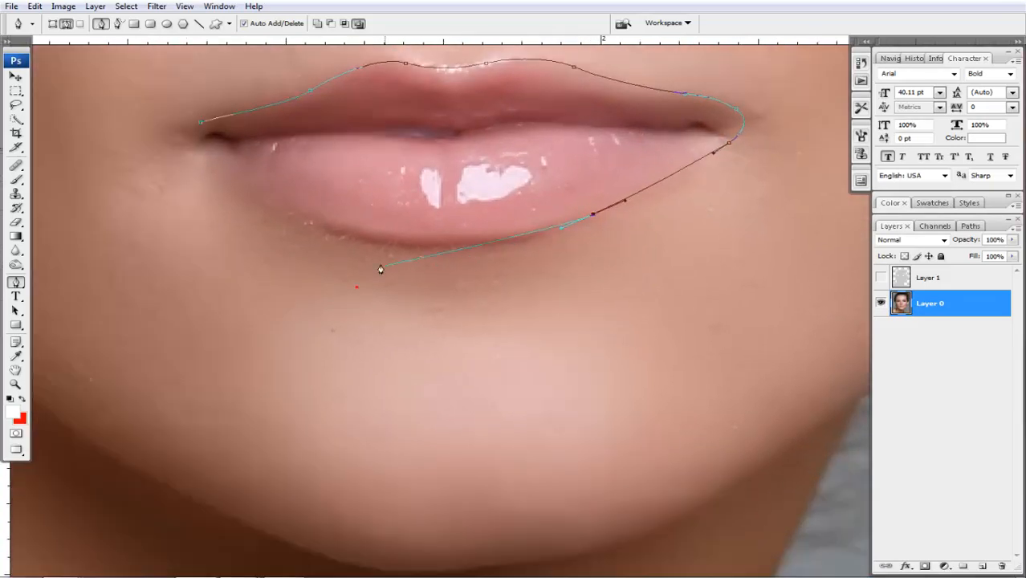
{"action": "left_click_drag", "start_coordinate": [390, 245], "coordinate": [321, 231]}
{"action": "left_click_drag", "start_coordinate": [229, 220], "coordinate": [344, 235]}
{"action": "left_click", "coordinate": [331, 184]}
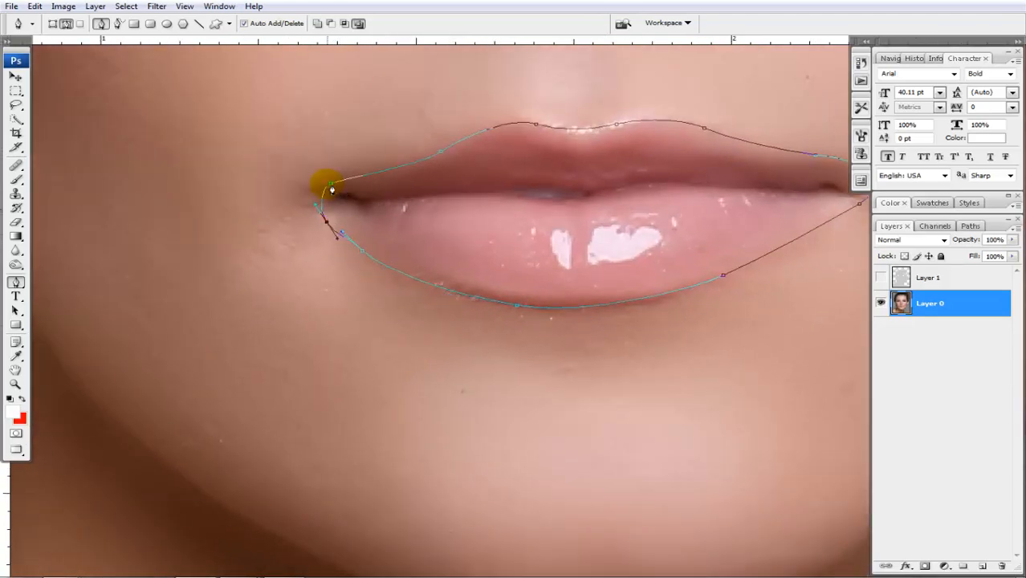
{"action": "key", "text": "ctrl+minus"}
{"action": "key", "text": "ctrl+minus"}
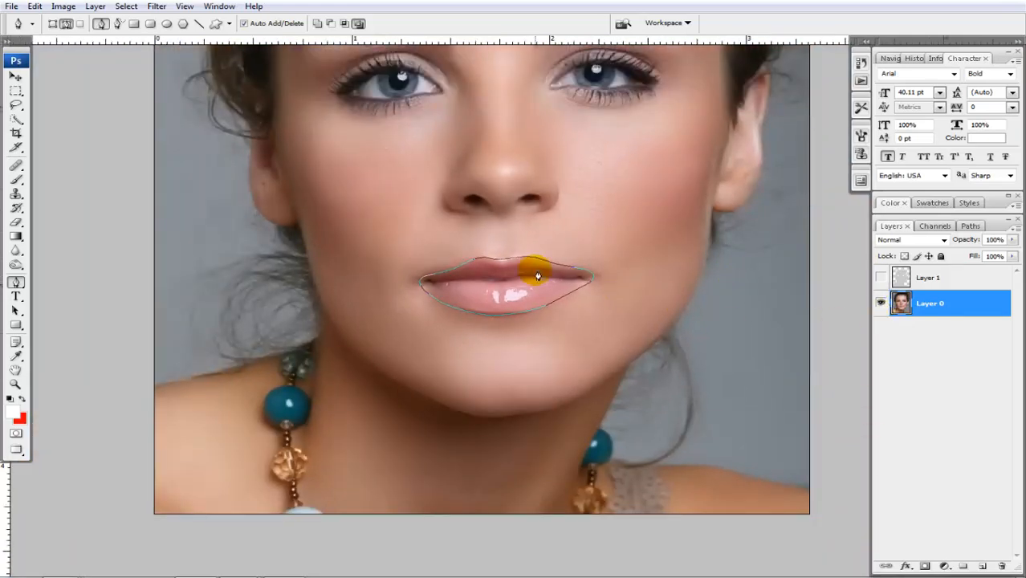
- Convert the lip path into a new anti-aliased selection with a 5-pixel feather radius
{"action": "right_click", "coordinate": [538, 275]}
{"action": "left_click", "coordinate": [597, 334]}
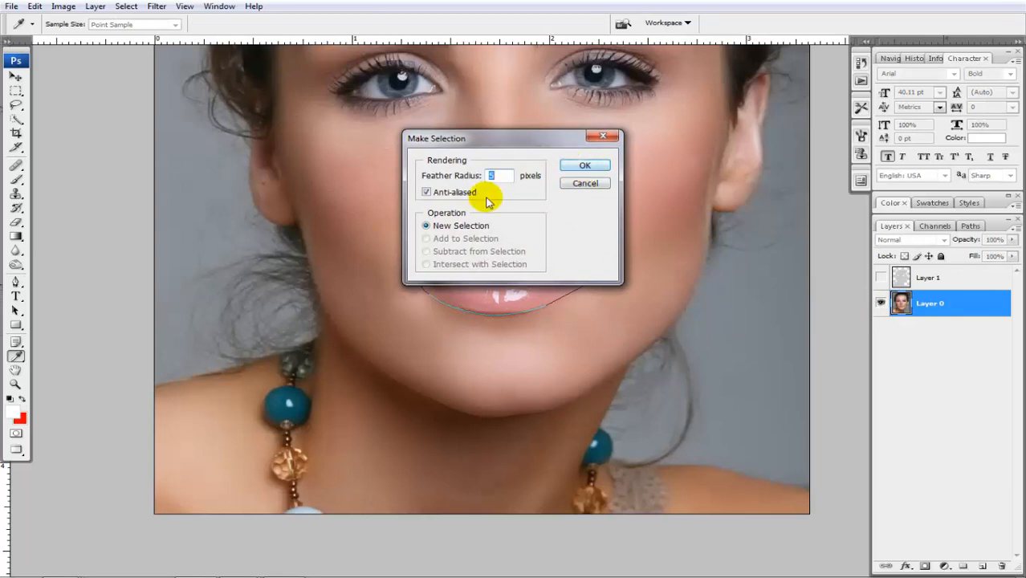
{"action": "left_click", "coordinate": [584, 166]}
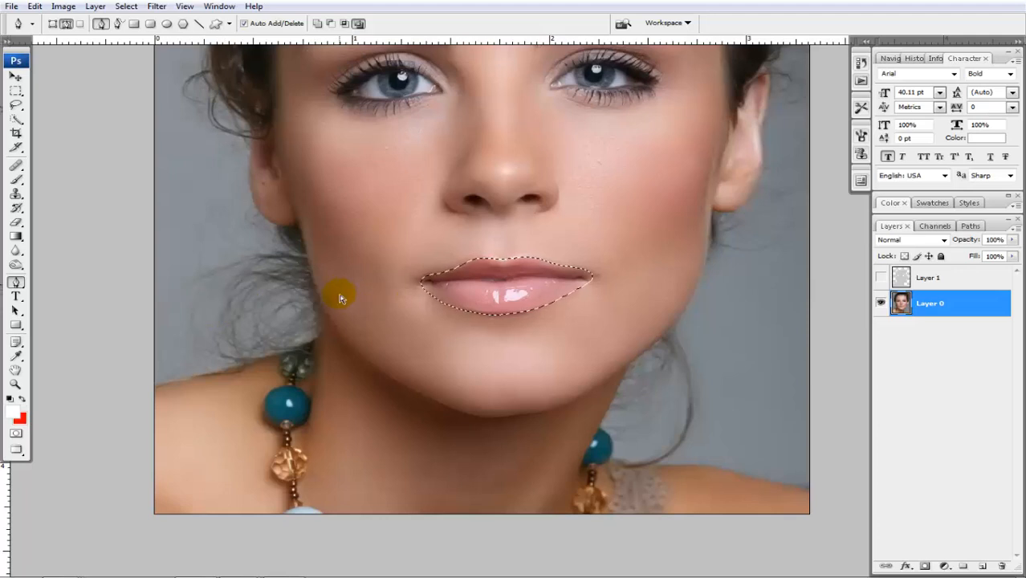
- Try a pink tint on the selected lips with Color Balance midtone levels of +42, -9 and +31
{"action": "key", "text": "ctrl+b"}
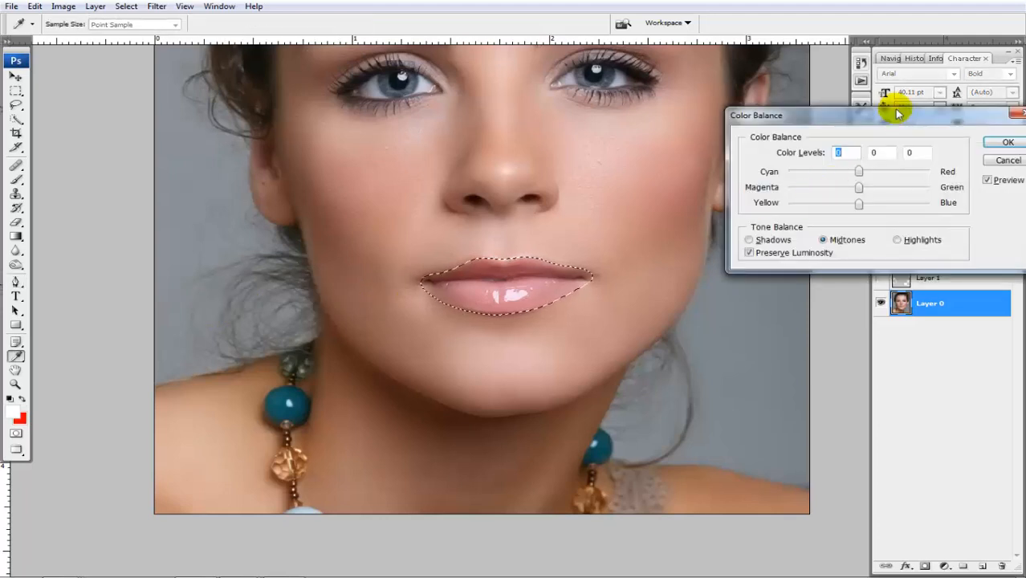
{"action": "left_click_drag", "start_coordinate": [898, 113], "coordinate": [806, 112]}
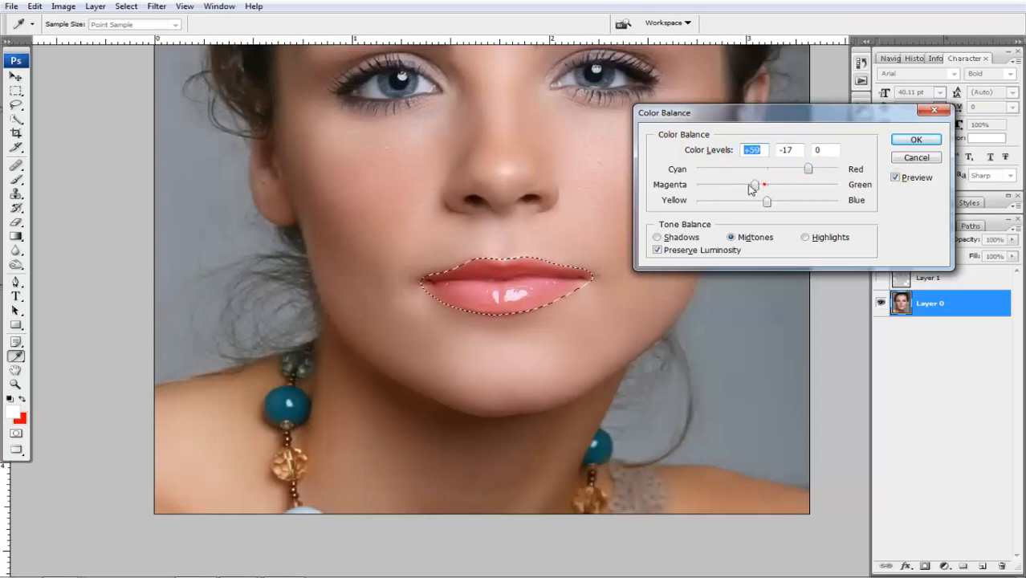
{"action": "left_click_drag", "start_coordinate": [716, 185], "coordinate": [769, 200]}
{"action": "left_click_drag", "start_coordinate": [808, 169], "coordinate": [788, 202]}
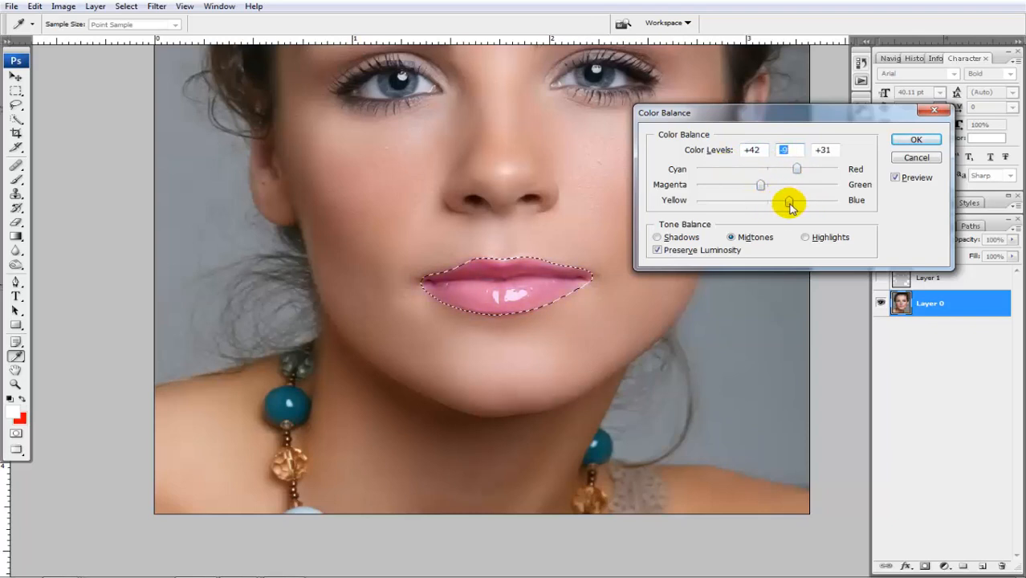
- Try a red tint on the selected lips by applying Color Balance midtone levels of +68, -100 and -91
{"action": "left_click_drag", "start_coordinate": [700, 182], "coordinate": [731, 169]}
{"action": "left_click_drag", "start_coordinate": [793, 184], "coordinate": [728, 200]}
{"action": "left_click", "coordinate": [734, 169]}
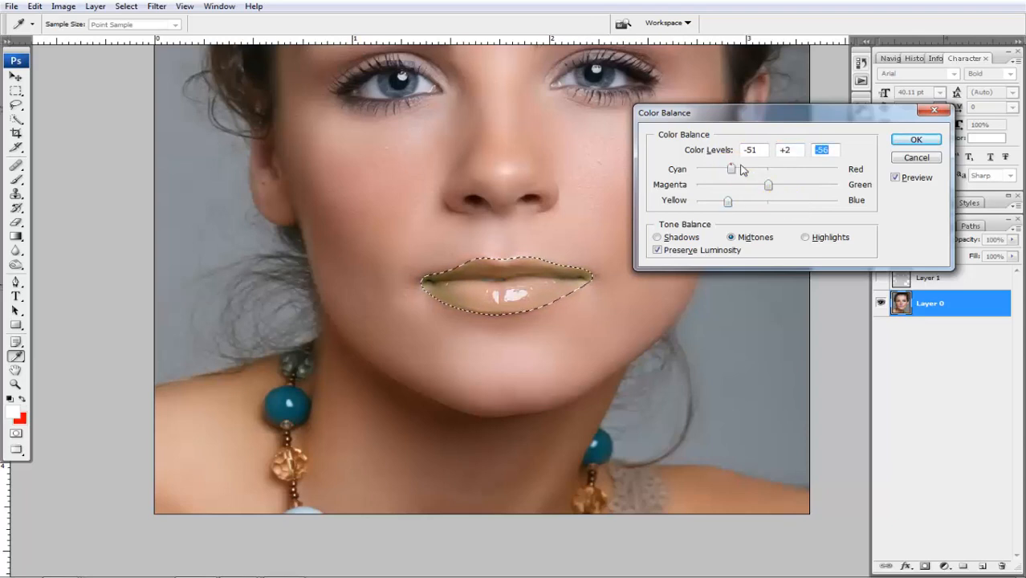
{"action": "left_click_drag", "start_coordinate": [792, 175], "coordinate": [733, 183]}
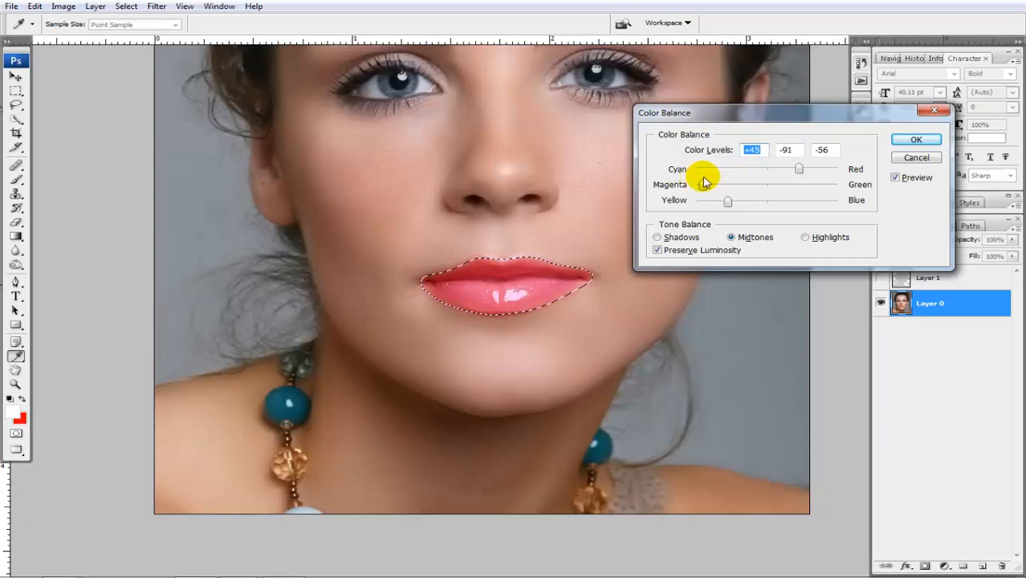
{"action": "left_click_drag", "start_coordinate": [728, 202], "coordinate": [696, 185]}
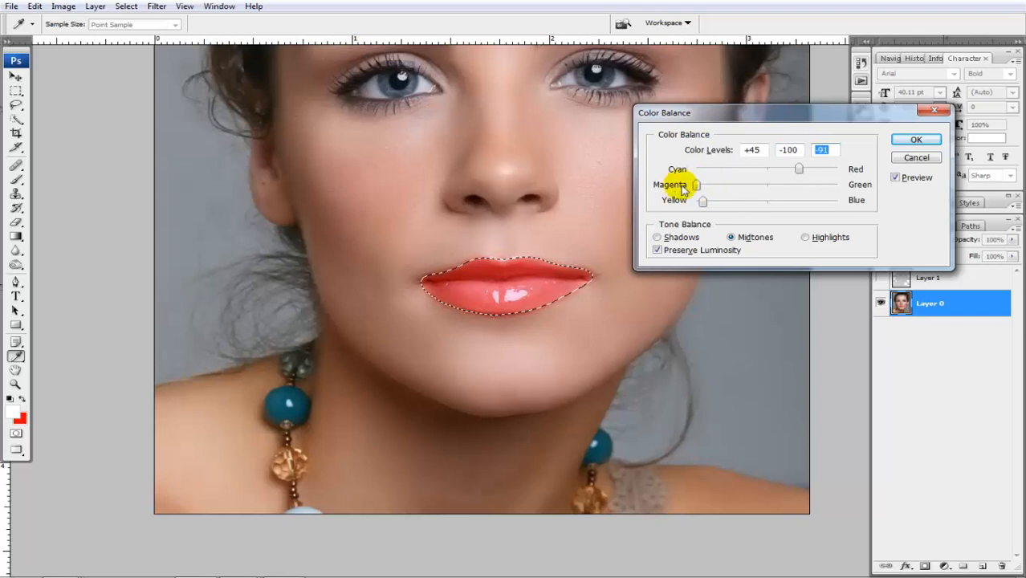
{"action": "left_click_drag", "start_coordinate": [799, 169], "coordinate": [809, 175]}
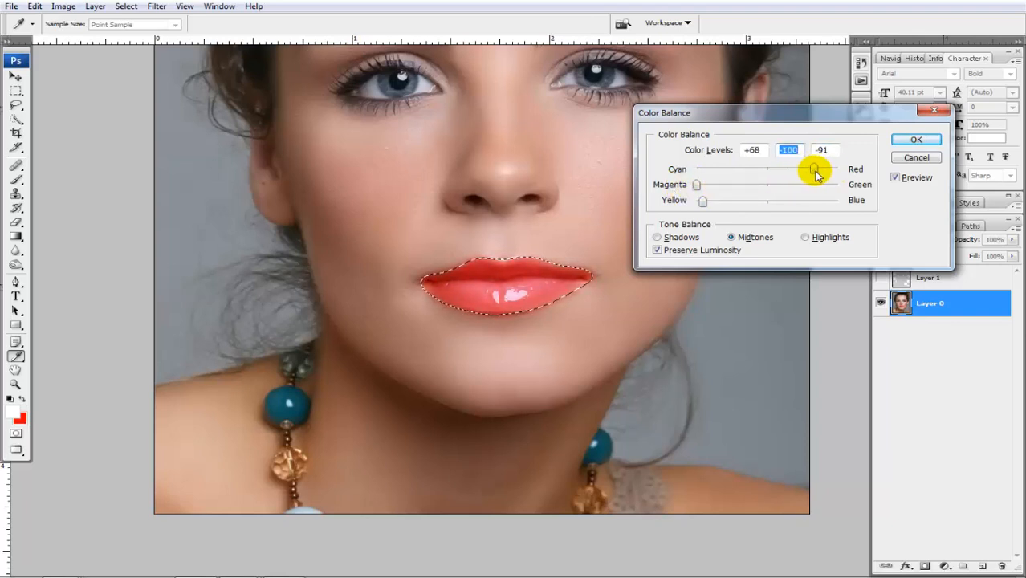
{"action": "left_click", "coordinate": [916, 140]}
{"action": "key", "text": "p"}
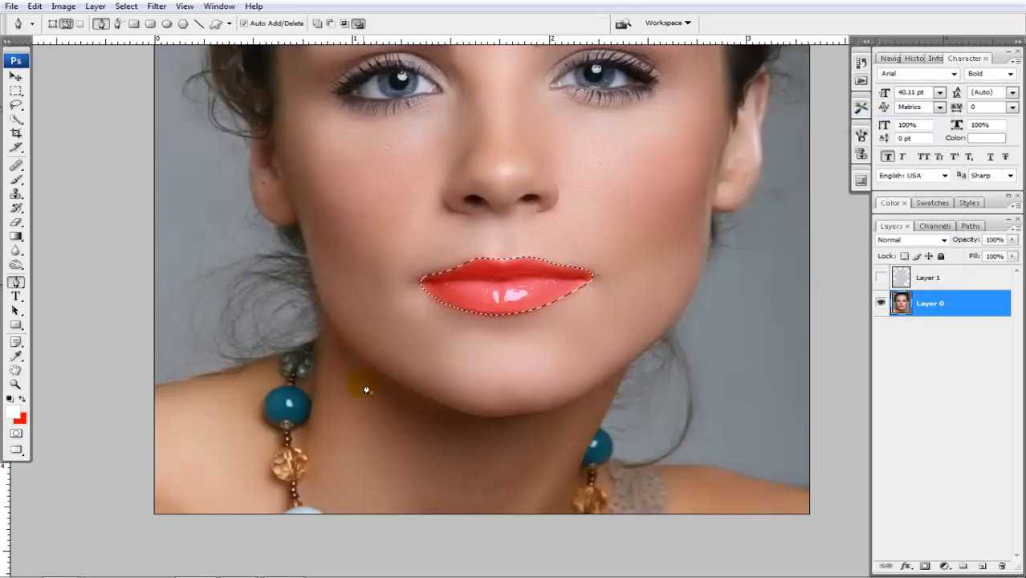
- Try to lighten the lip corners on Layer 0 with a 65-pixel Dodge tool, Midtones range, 50% exposure
{"action": "scroll", "coordinate": [488, 300], "scroll_direction": "down", "scroll_amount": 4}
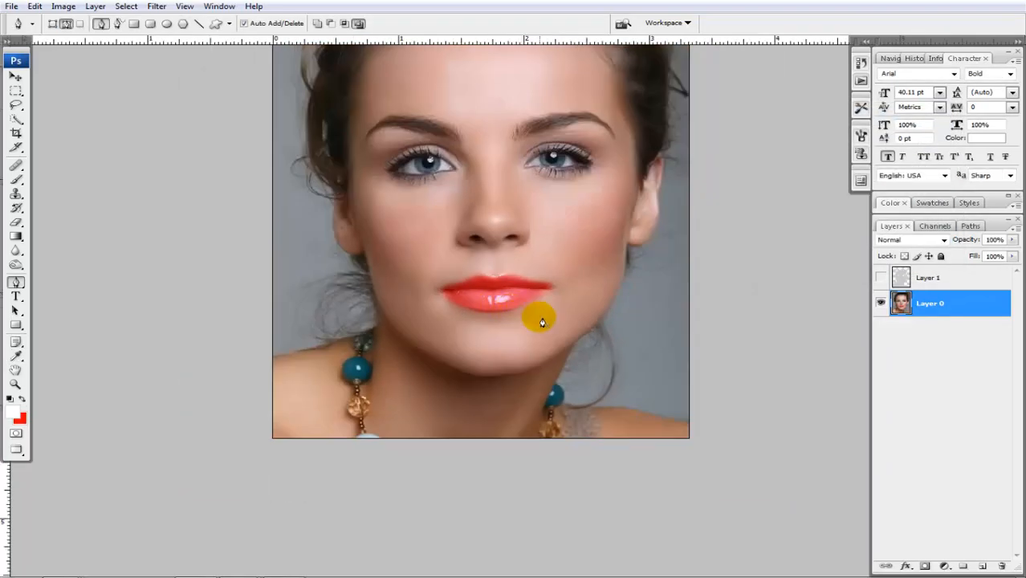
{"action": "scroll", "coordinate": [540, 323], "scroll_direction": "up", "scroll_amount": 6}
{"action": "scroll", "coordinate": [52, 311], "scroll_direction": "up", "scroll_amount": 2}
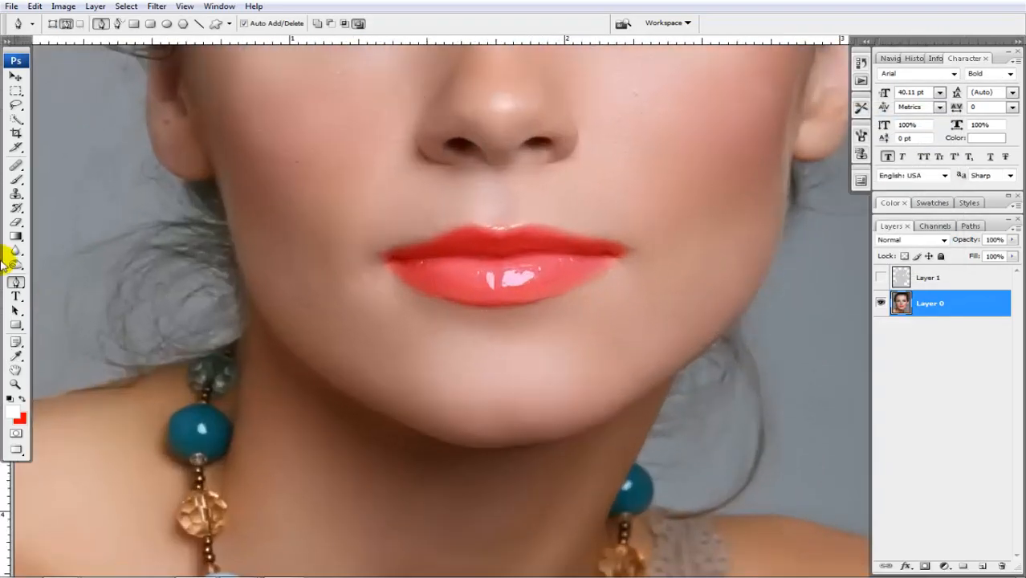
{"action": "left_click", "coordinate": [16, 264]}
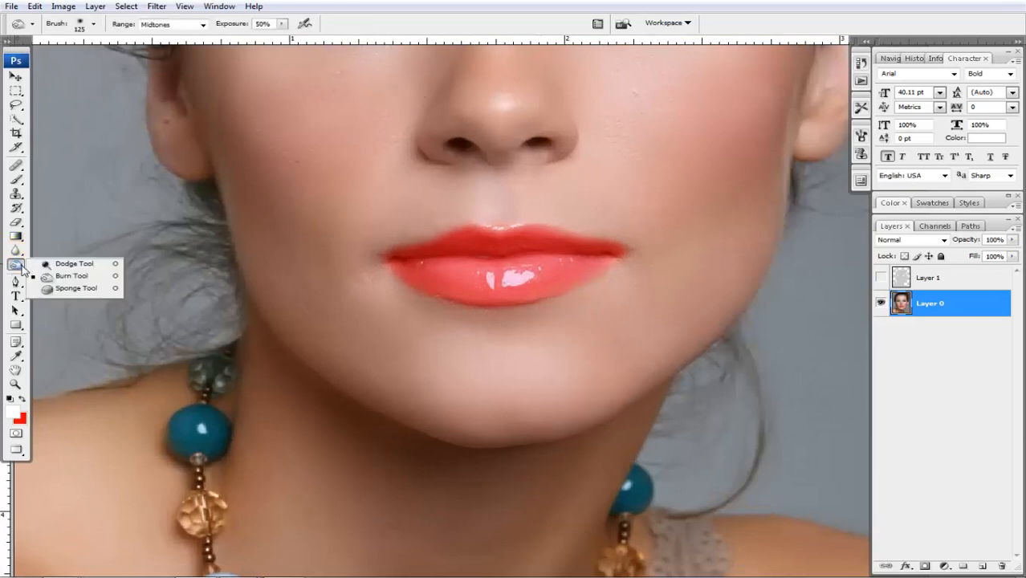
{"action": "left_click", "coordinate": [68, 270]}
{"action": "scroll", "coordinate": [359, 226], "scroll_direction": "up", "scroll_amount": 3}
{"action": "mouse_move", "coordinate": [377, 260]}
{"action": "left_mouse_down"}
{"action": "mouse_move", "coordinate": [548, 219]}
{"action": "mouse_move", "coordinate": [524, 220]}
{"action": "mouse_move", "coordinate": [662, 232]}
{"action": "mouse_move", "coordinate": [740, 253]}
{"action": "mouse_move", "coordinate": [697, 265]}
{"action": "left_mouse_up"}
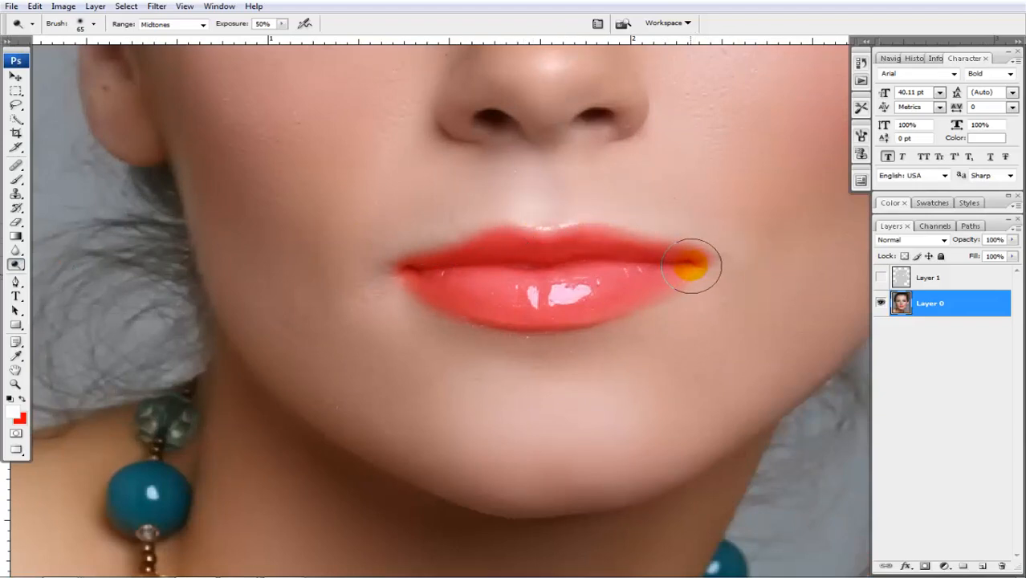
- Undo the dodging and the lip color change, back to the uncolored lips with their selection active
{"action": "key", "text": "ctrl+z"}
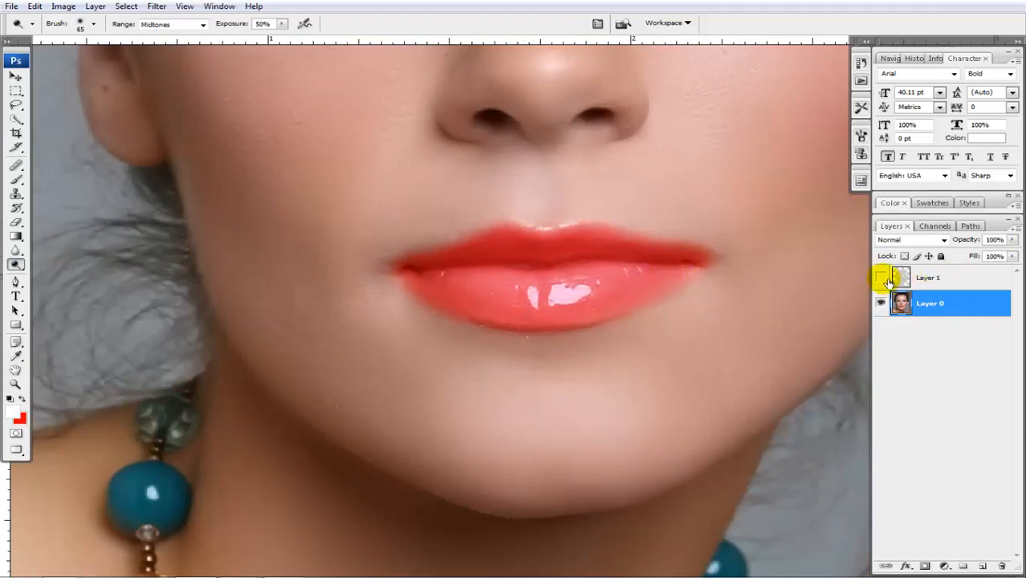
{"action": "key", "text": "ctrl+alt+z"}
{"action": "key", "text": "ctrl+alt+z"}
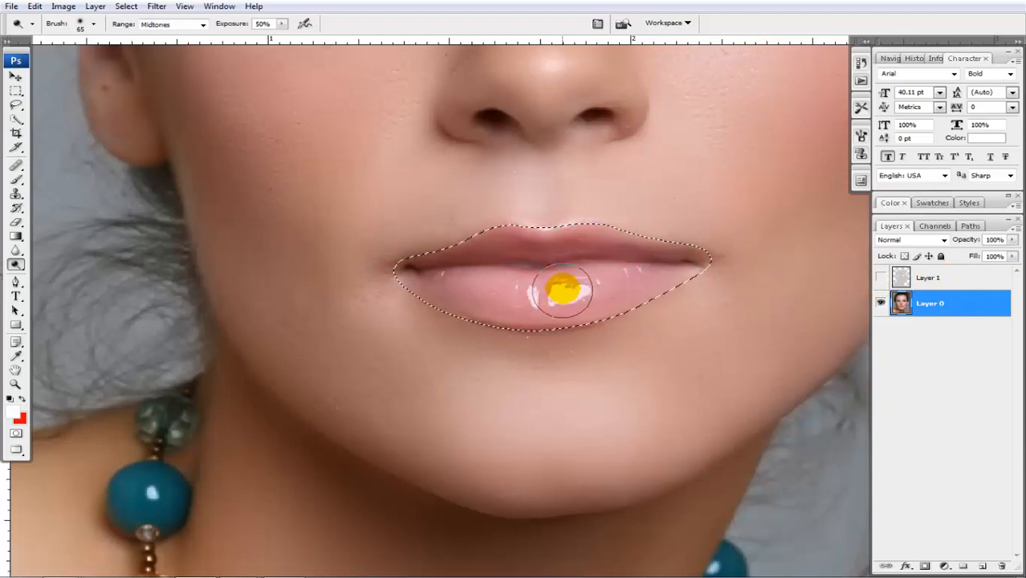
- Copy the selected lips to a new layer, move it above Layer 1 and make Layer 1 visible again
{"action": "left_click", "coordinate": [15, 76]}
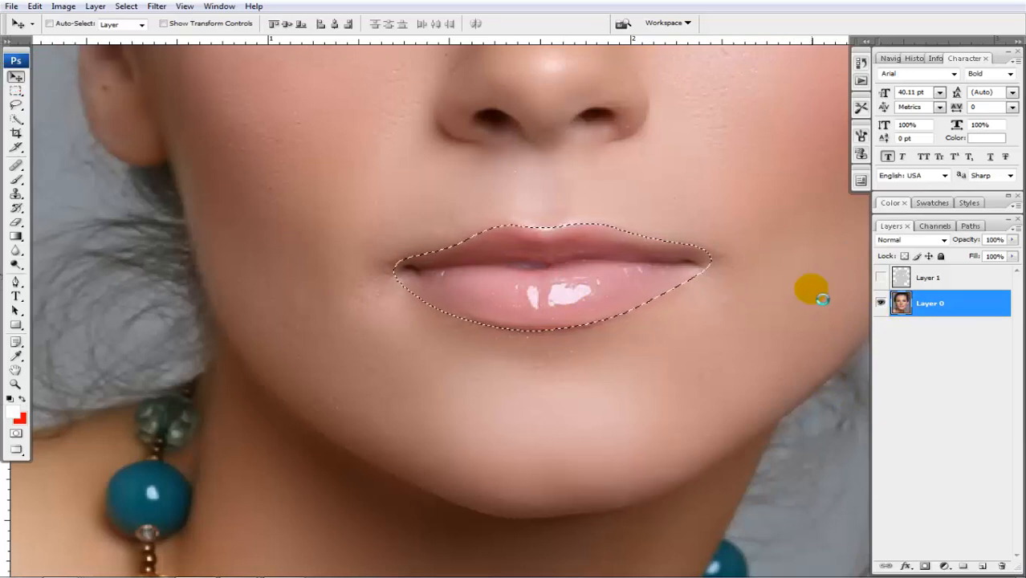
{"action": "key", "text": "ctrl+j"}
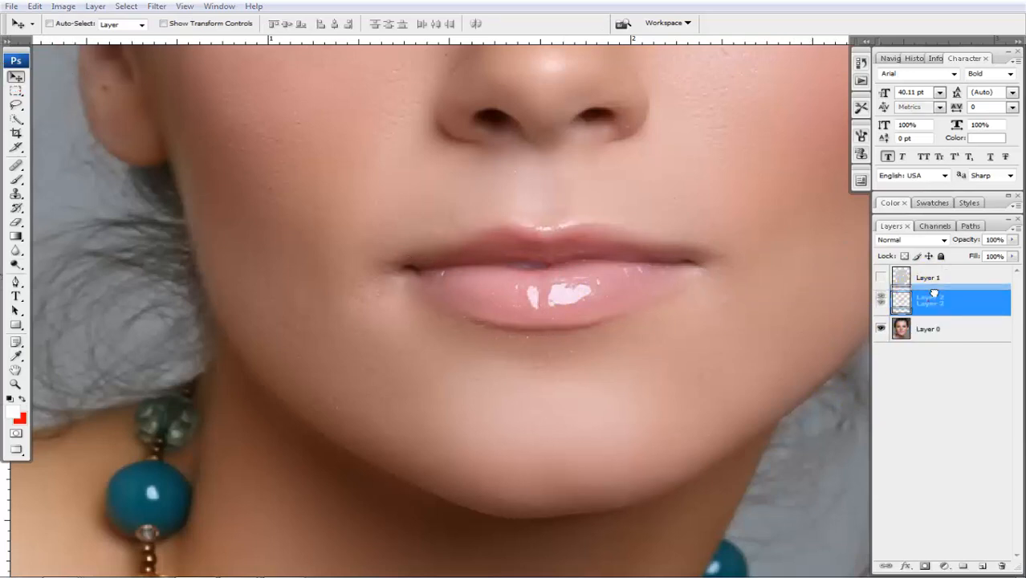
{"action": "left_click_drag", "start_coordinate": [924, 303], "coordinate": [885, 281]}
{"action": "left_click", "coordinate": [882, 305]}
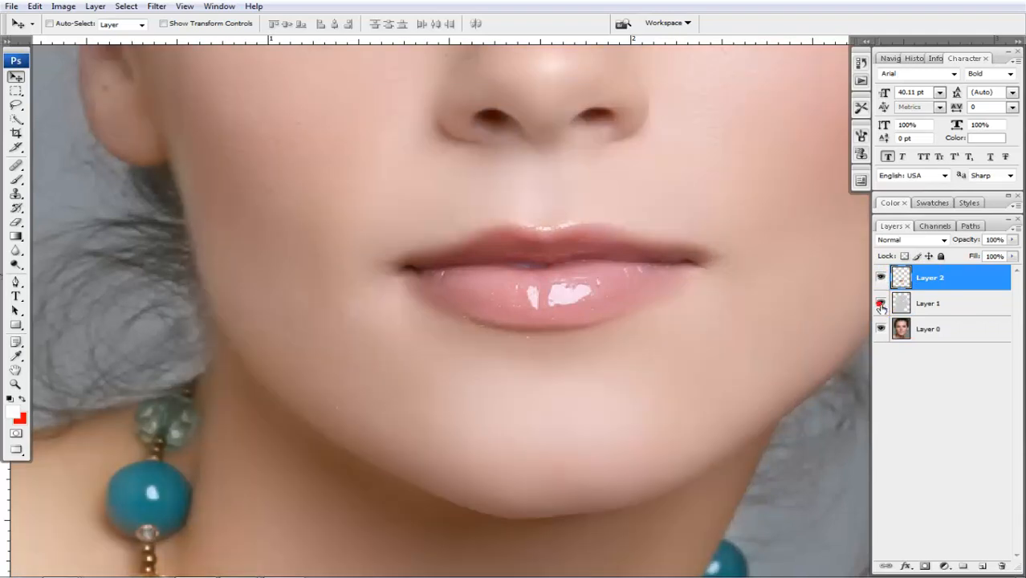
- Load the Layer 2 lips as a selection, apply Hue/Saturation with Hue -6 and increased Saturation, and deselect
{"action": "left_click", "coordinate": [898, 276], "text": "ctrl"}
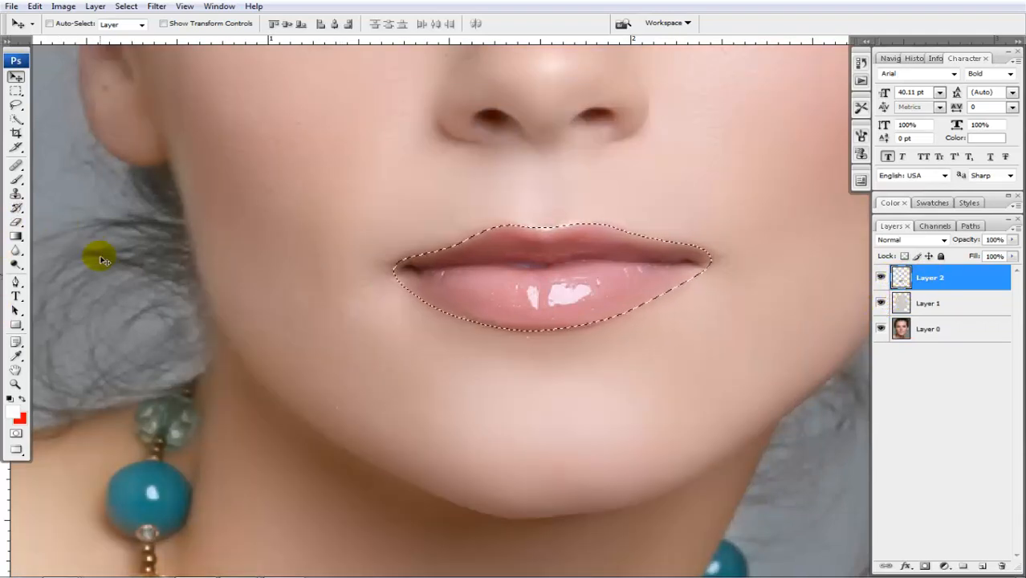
{"action": "key", "text": "i"}
{"action": "key", "text": "ctrl+u"}
{"action": "left_click_drag", "start_coordinate": [800, 373], "coordinate": [808, 412]}
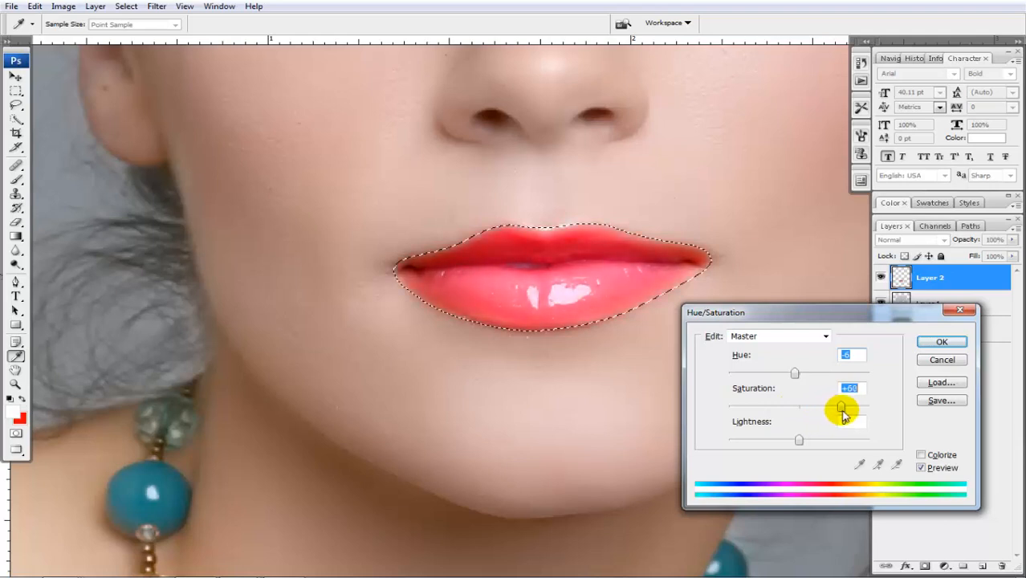
{"action": "left_click_drag", "start_coordinate": [843, 413], "coordinate": [833, 411]}
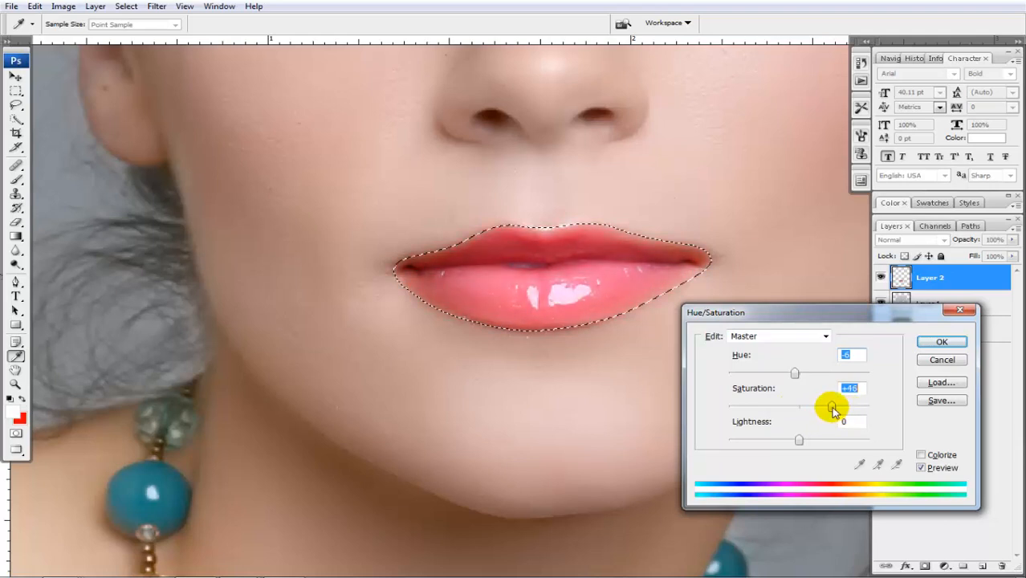
{"action": "left_click", "coordinate": [925, 343]}
{"action": "key", "text": "v"}
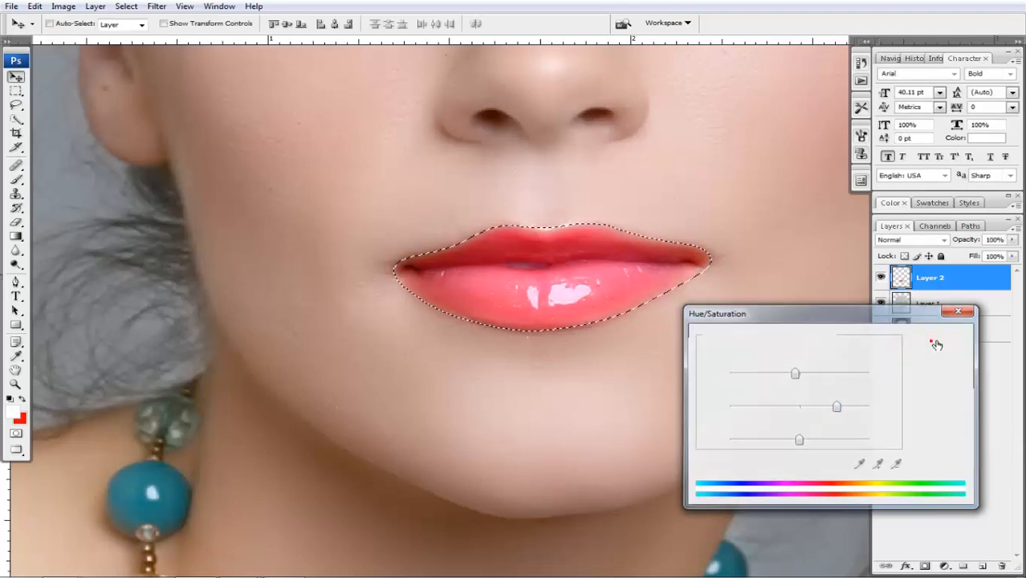
{"action": "key", "text": "ctrl+d"}
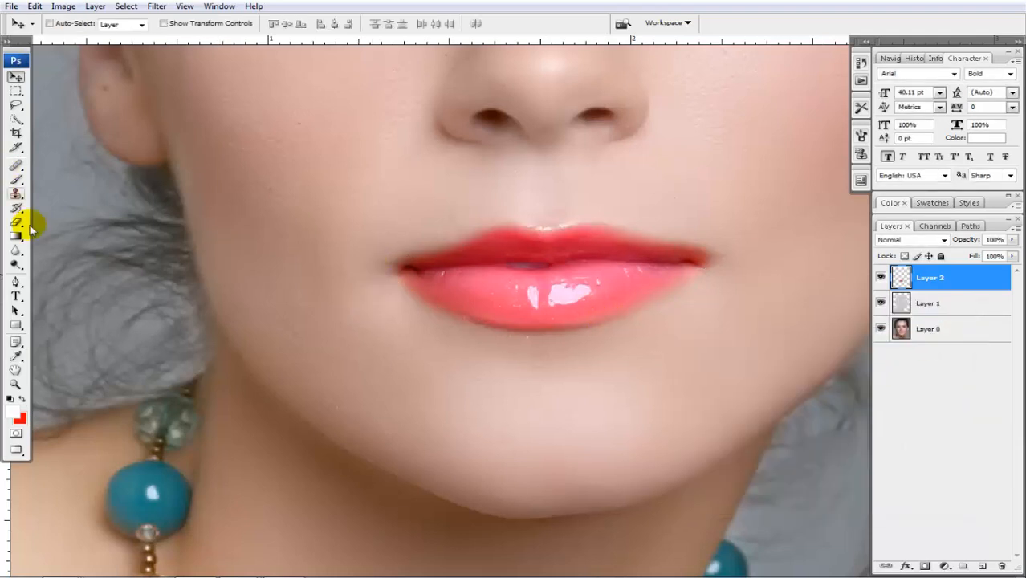
- Lighten the lips around the mouth corner on Layer 2 with a 65-pixel Dodge tool, Midtones range, 50% exposure
{"action": "left_click_drag", "start_coordinate": [16, 264], "coordinate": [46, 272]}
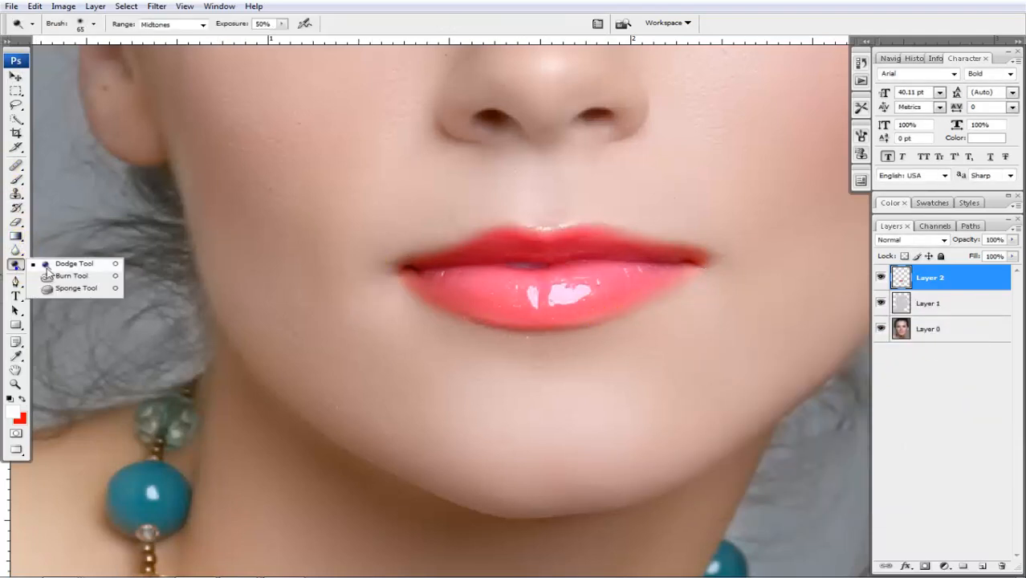
{"action": "left_click", "coordinate": [66, 265]}
{"action": "mouse_move", "coordinate": [422, 247]}
{"action": "left_mouse_down"}
{"action": "mouse_move", "coordinate": [713, 257]}
{"action": "mouse_move", "coordinate": [601, 312]}
{"action": "mouse_move", "coordinate": [545, 323]}
{"action": "mouse_move", "coordinate": [500, 322]}
{"action": "mouse_move", "coordinate": [412, 284]}
{"action": "left_mouse_up"}
{"action": "scroll", "coordinate": [436, 322], "scroll_direction": "down", "scroll_amount": 3}
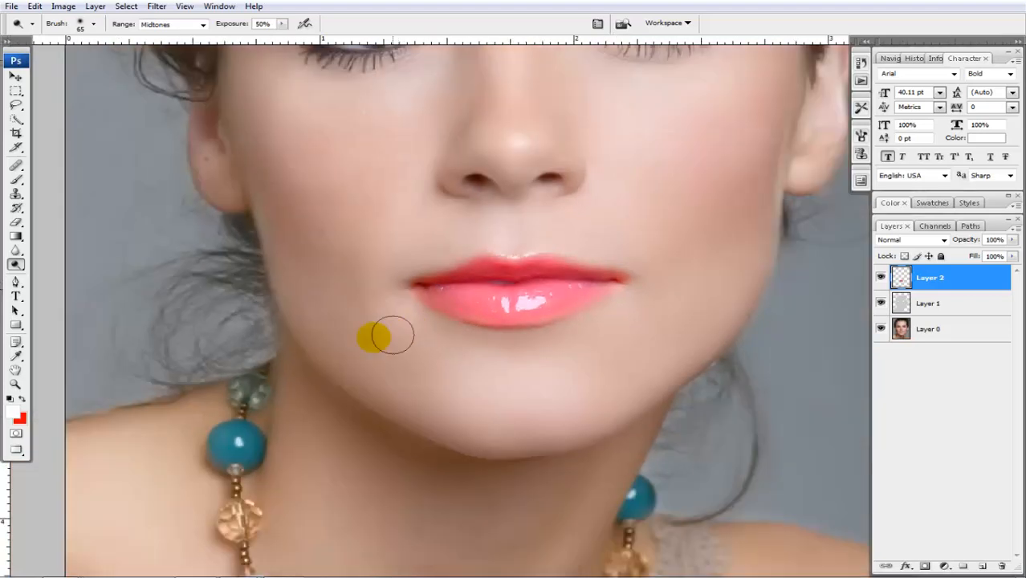
- Darken the lips with a 125-pixel Burn tool, Midtones range, 50% exposure, and compare with the previous state
{"action": "scroll", "coordinate": [165, 333], "scroll_direction": "up", "scroll_amount": 2}
{"action": "left_click", "coordinate": [21, 266]}
{"action": "left_click", "coordinate": [72, 274]}
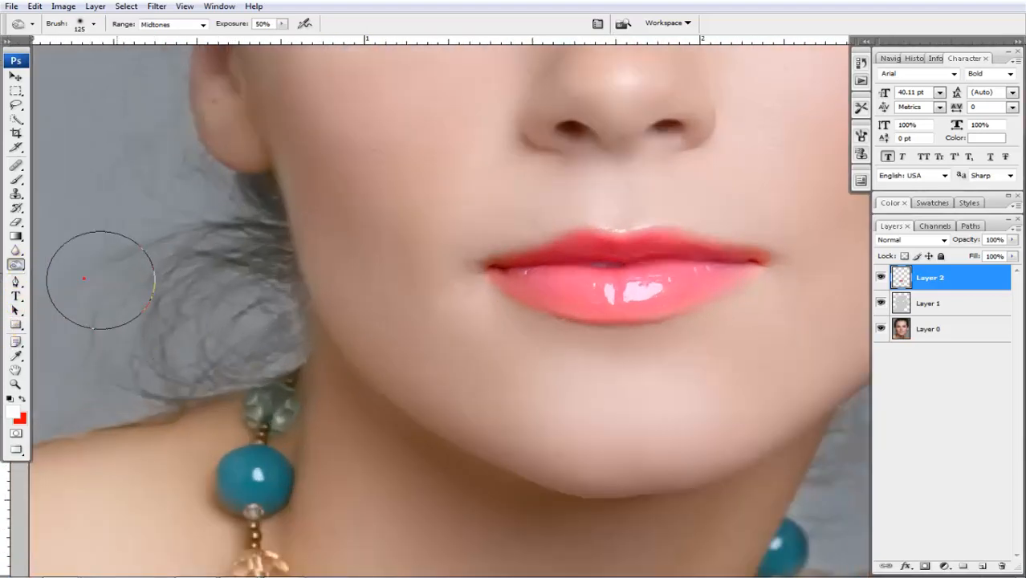
{"action": "mouse_move", "coordinate": [600, 236]}
{"action": "left_mouse_down"}
{"action": "mouse_move", "coordinate": [771, 234]}
{"action": "mouse_move", "coordinate": [608, 321]}
{"action": "mouse_move", "coordinate": [499, 285]}
{"action": "mouse_move", "coordinate": [618, 223]}
{"action": "mouse_move", "coordinate": [756, 264]}
{"action": "mouse_move", "coordinate": [747, 277]}
{"action": "left_mouse_up"}
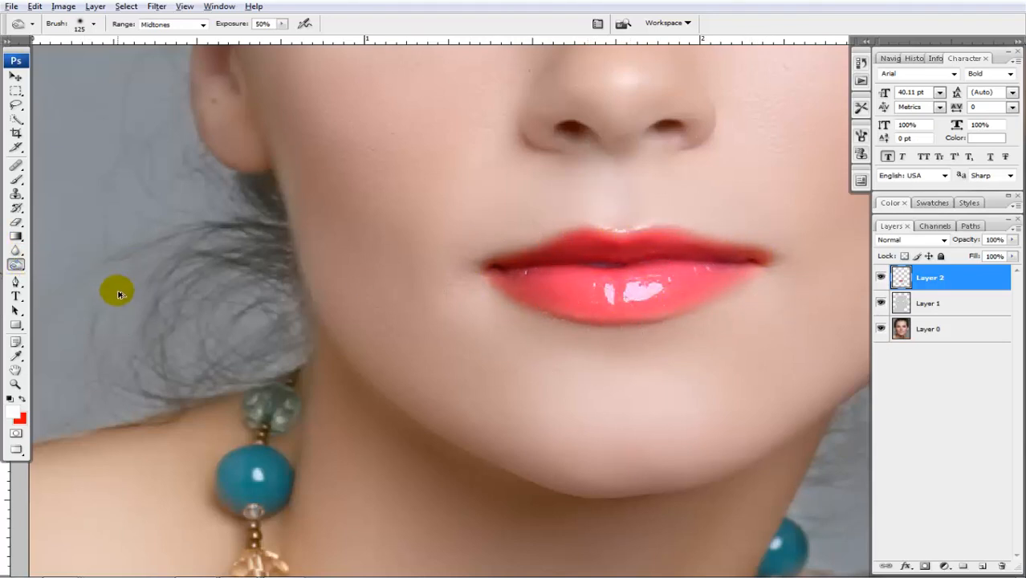
{"action": "key", "text": "ctrl+z"}
{"action": "key", "text": "ctrl+z"}
- Burn the middle of the lips and the upper lip once more, and check the color against the whole face
{"action": "mouse_move", "coordinate": [624, 276]}
{"action": "left_mouse_down"}
{"action": "mouse_move", "coordinate": [666, 307]}
{"action": "mouse_move", "coordinate": [531, 303]}
{"action": "mouse_move", "coordinate": [498, 259]}
{"action": "mouse_move", "coordinate": [688, 225]}
{"action": "left_mouse_up"}
{"action": "scroll", "coordinate": [243, 250], "scroll_direction": "down", "scroll_amount": 4}
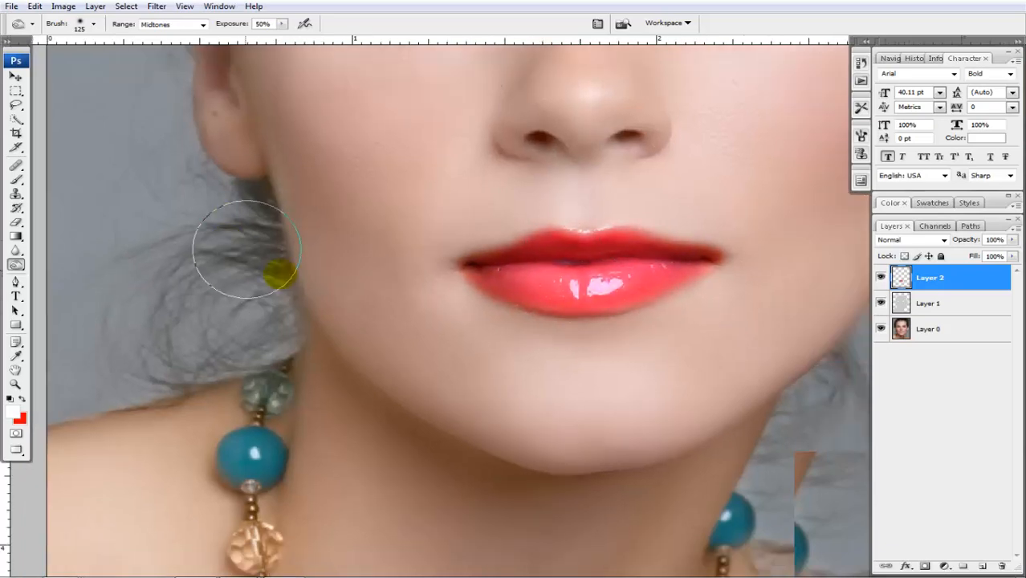
{"action": "scroll", "coordinate": [150, 225], "scroll_direction": "down", "scroll_amount": 1}
{"action": "scroll", "coordinate": [80, 280], "scroll_direction": "down", "scroll_amount": 1}
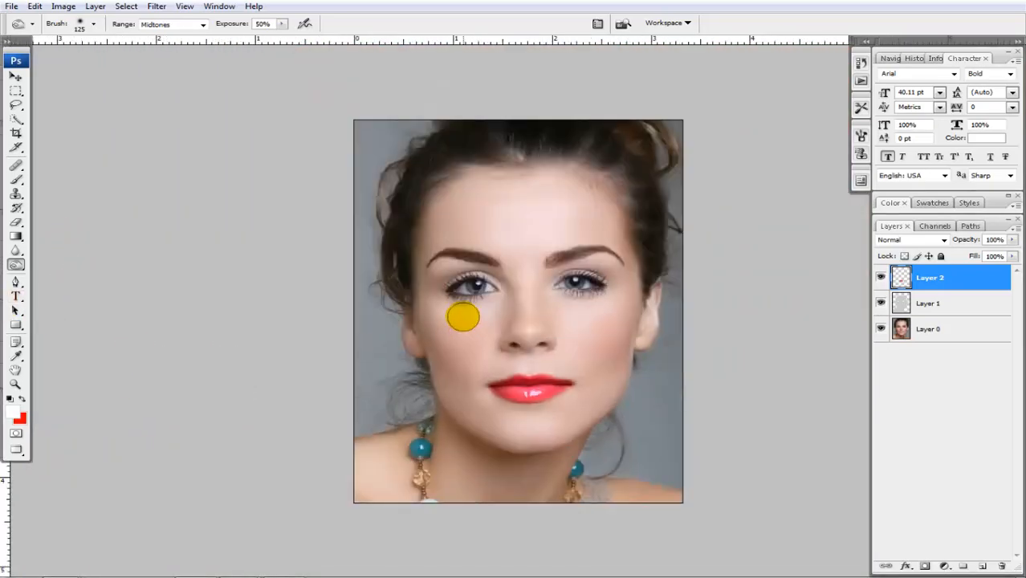
{"action": "scroll", "coordinate": [454, 353], "scroll_direction": "down", "scroll_amount": 1}
{"action": "scroll", "coordinate": [527, 381], "scroll_direction": "up", "scroll_amount": 3}
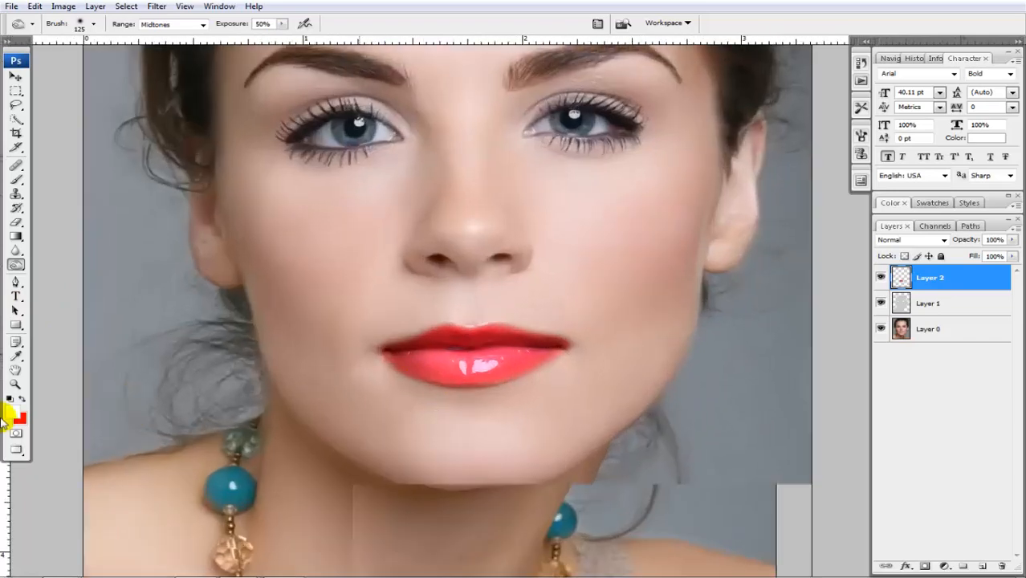
- Brighten the middle of the lips around the gloss highlight with a 65-pixel Dodge tool at 50% exposure
{"action": "right_click", "coordinate": [17, 265]}
{"action": "left_click", "coordinate": [80, 262]}
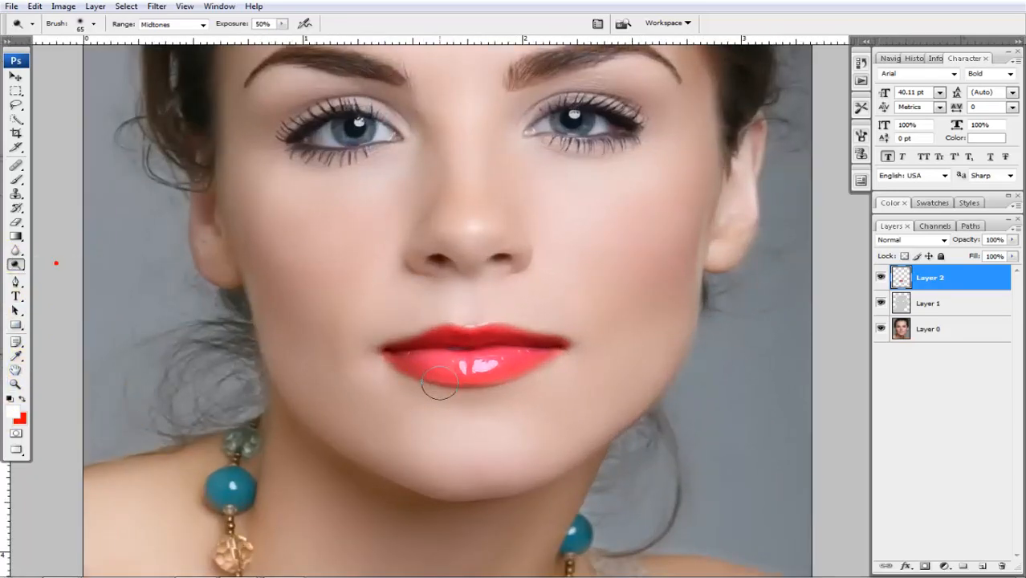
{"action": "scroll", "coordinate": [441, 376], "scroll_direction": "up", "scroll_amount": 1}
{"action": "left_click", "coordinate": [451, 366]}
{"action": "left_click_drag", "start_coordinate": [459, 364], "coordinate": [470, 343]}
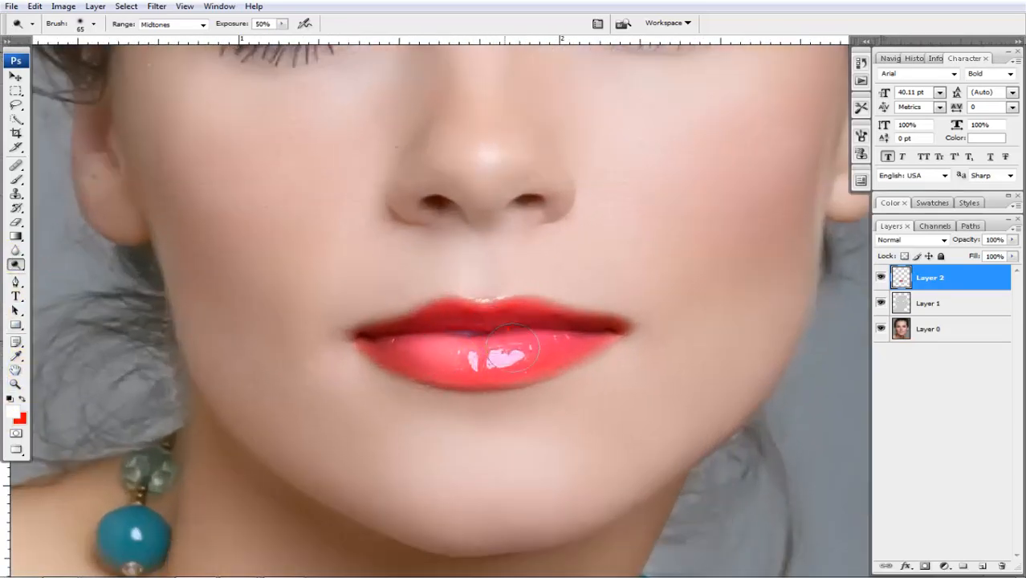
{"action": "scroll", "coordinate": [470, 451], "scroll_direction": "down", "scroll_amount": 3}
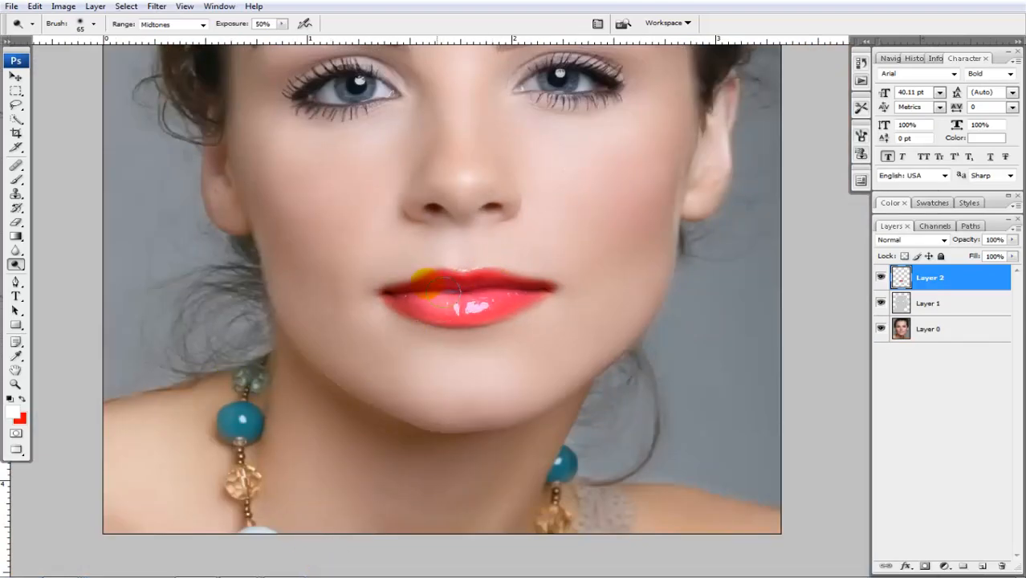
{"action": "scroll", "coordinate": [154, 257], "scroll_direction": "up", "scroll_amount": 2}
{"action": "scroll", "coordinate": [164, 271], "scroll_direction": "down", "scroll_amount": 5}
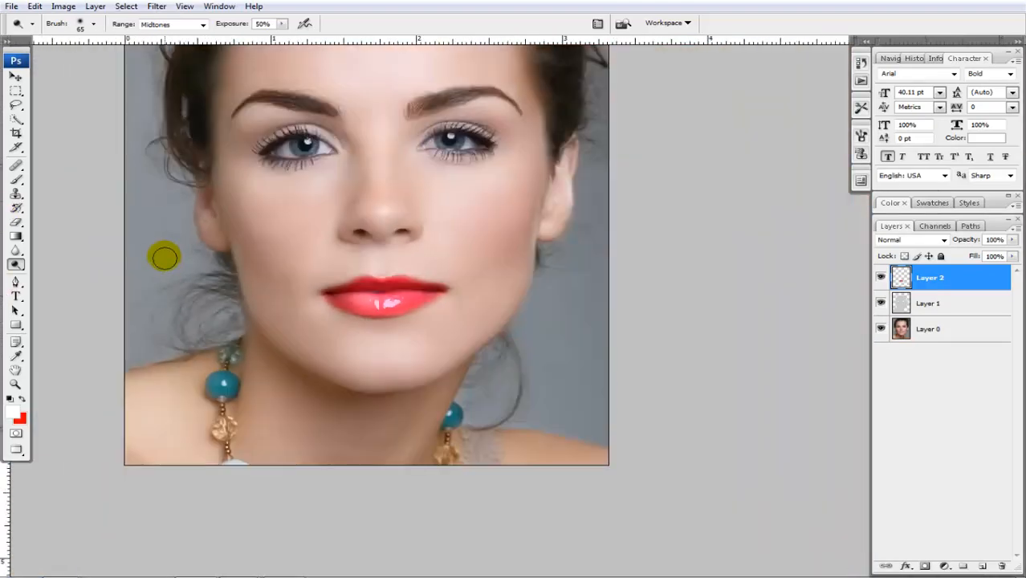
{"action": "left_click", "coordinate": [22, 76]}
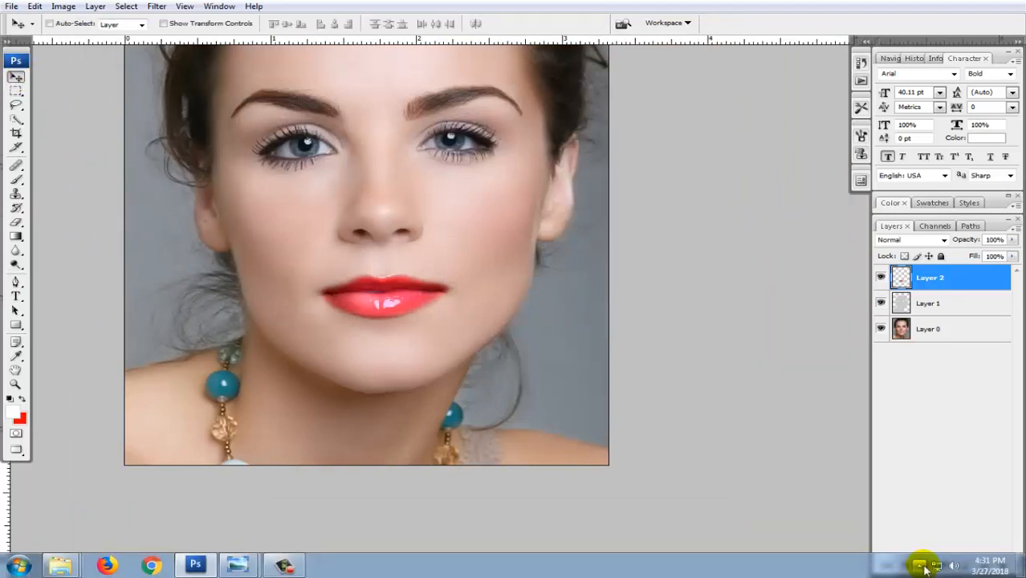
{"action": "left_click", "coordinate": [287, 563]}
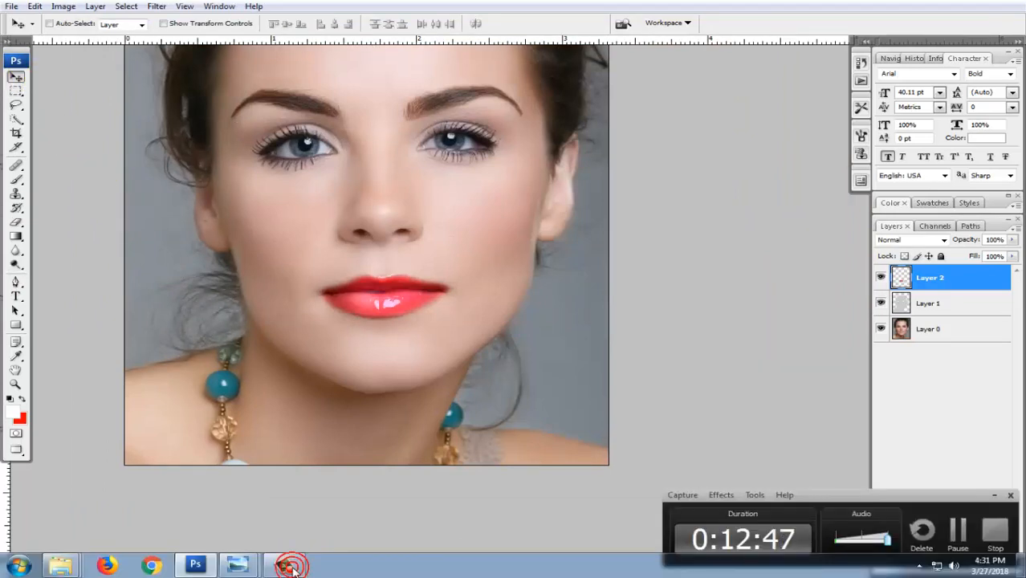
- Zoom out to the whole retouched portrait, restore the standard screen mode, and reposition the vc.jpg window in the workspace
{"action": "left_click", "coordinate": [993, 494]}
{"action": "scroll", "coordinate": [440, 179], "scroll_direction": "down", "scroll_amount": 2}
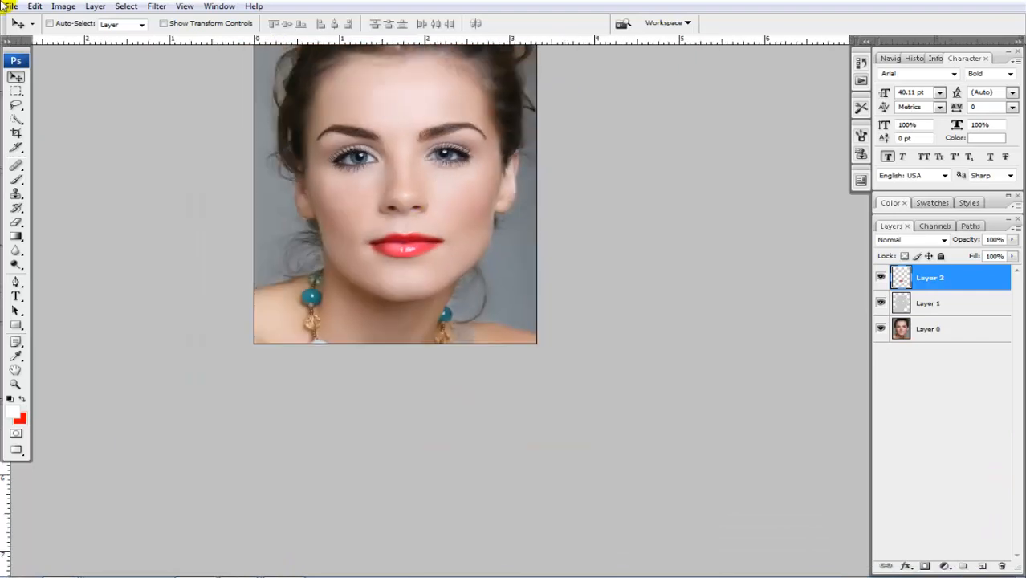
{"action": "left_click_drag", "start_coordinate": [139, 142], "coordinate": [188, 293]}
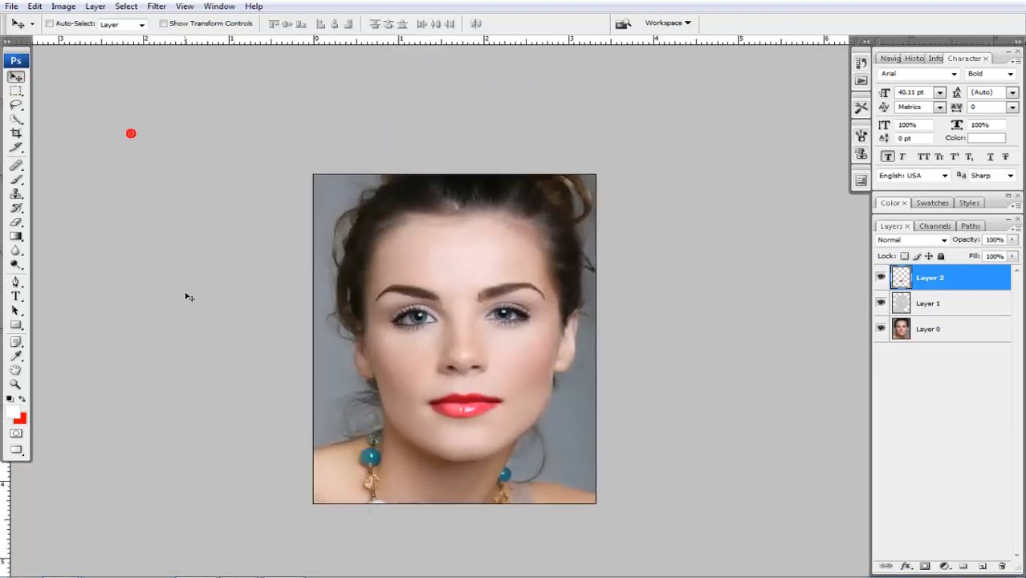
{"action": "key", "text": "f"}
{"action": "key", "text": "f"}
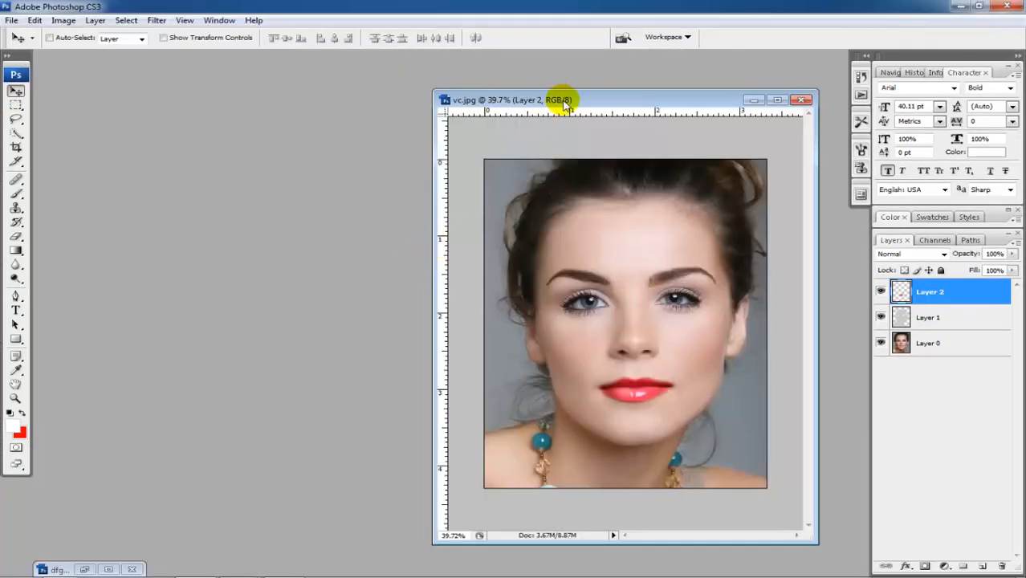
{"action": "left_click_drag", "start_coordinate": [569, 99], "coordinate": [226, 91]}
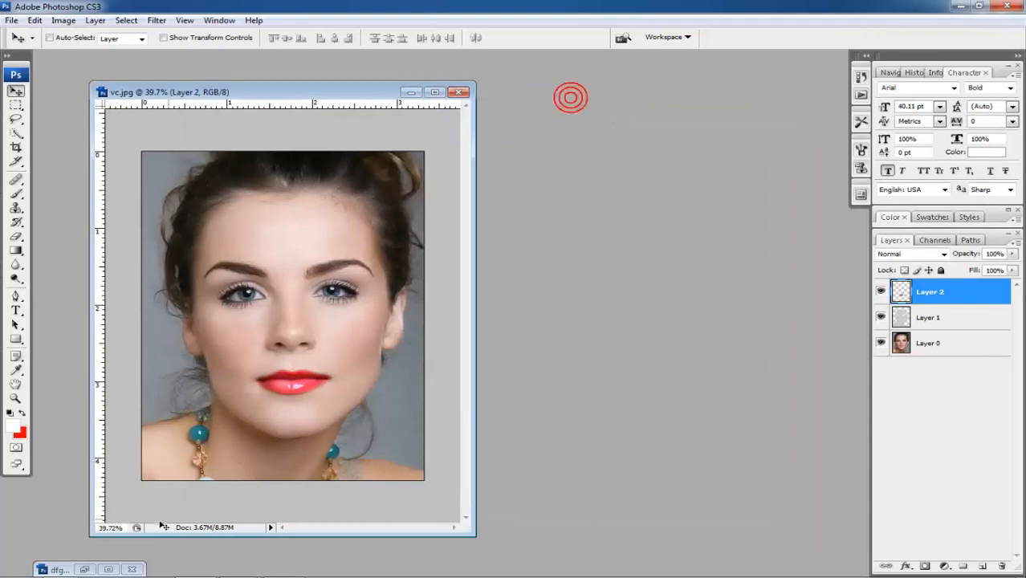
{"action": "double_click", "coordinate": [674, 217]}
{"action": "left_click_drag", "start_coordinate": [696, 142], "coordinate": [725, 265]}
{"action": "double_click", "coordinate": [430, 240]}
{"action": "left_click_drag", "start_coordinate": [225, 92], "coordinate": [301, 86]}
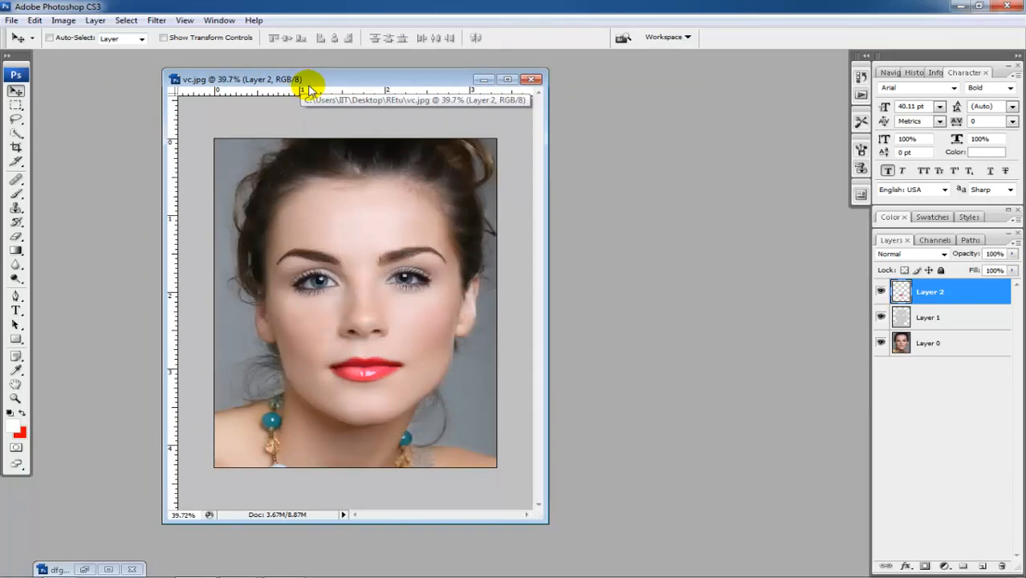
- Start saving the portrait under a new name in the REtu folder, with JPEG as the format
{"action": "key", "text": "ctrl+shift+s"}
{"action": "left_click", "coordinate": [536, 303]}
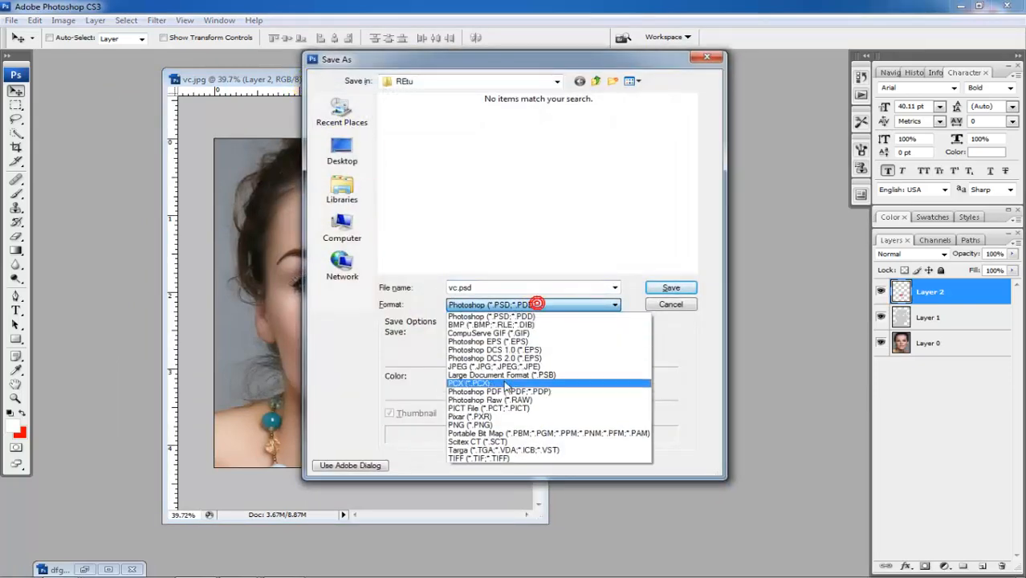
{"action": "left_click", "coordinate": [497, 366]}
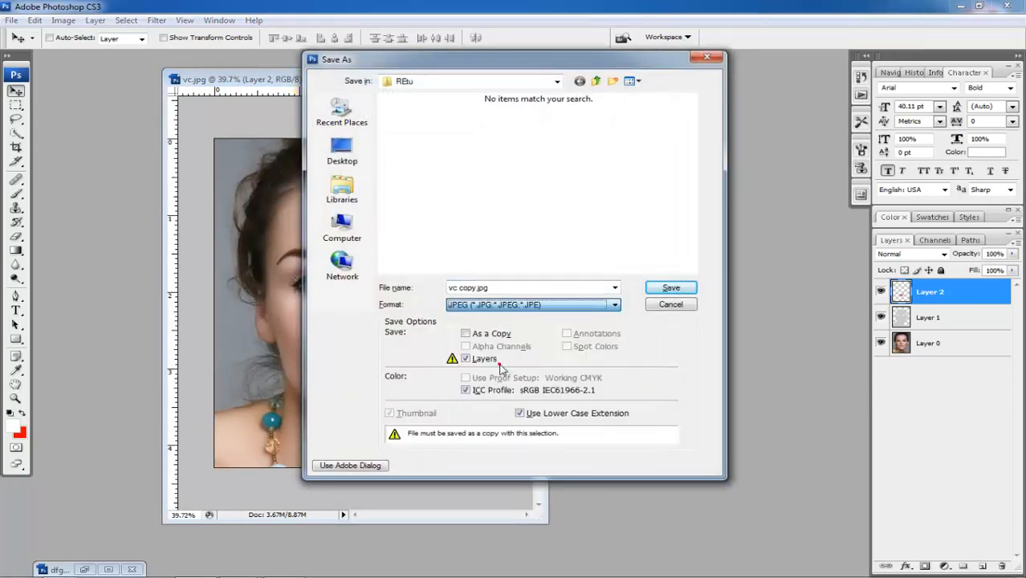
- Name the JPEG copy "retouching image.jpg" and save it, accepting the JPEG options
{"action": "left_click", "coordinate": [526, 288]}
{"action": "key", "text": "BackSpace"}
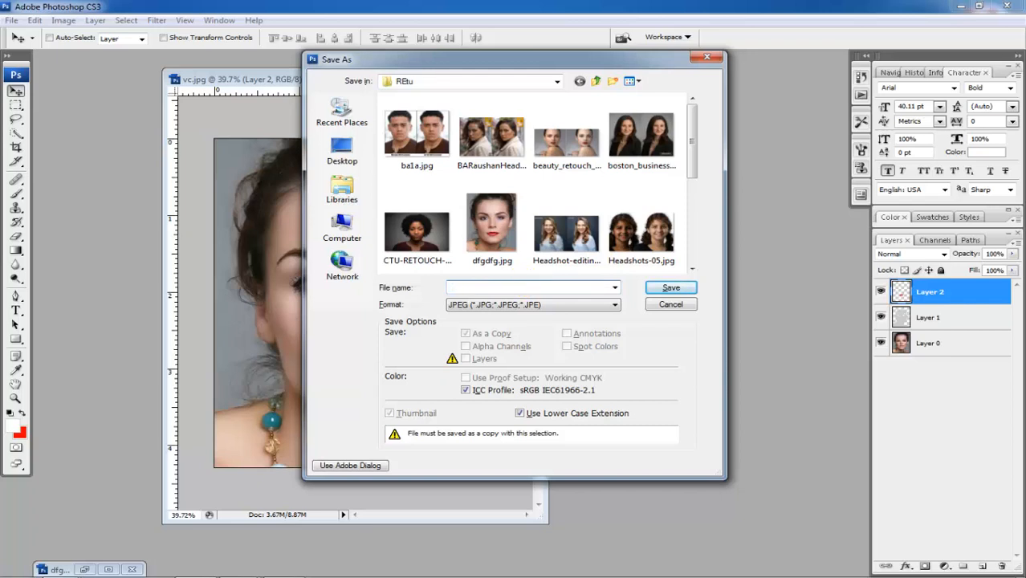
{"action": "type", "text": "Re"}
{"action": "key", "text": "Down"}
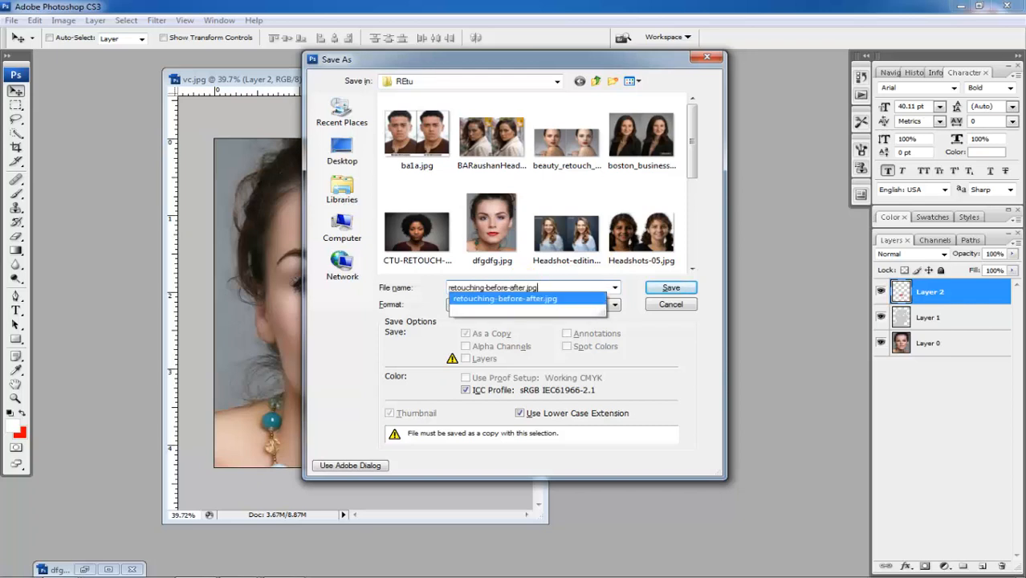
{"action": "key", "text": "BackSpace"}
{"action": "key", "text": "BackSpace"}
{"action": "key", "text": "BackSpace"}
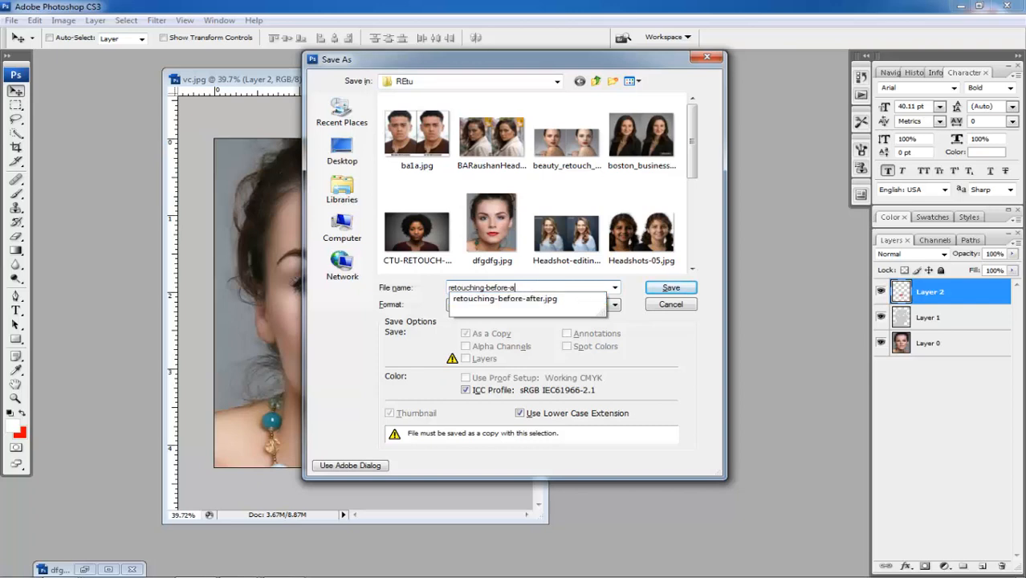
{"action": "key", "text": "BackSpace"}
{"action": "key", "text": "BackSpace"}
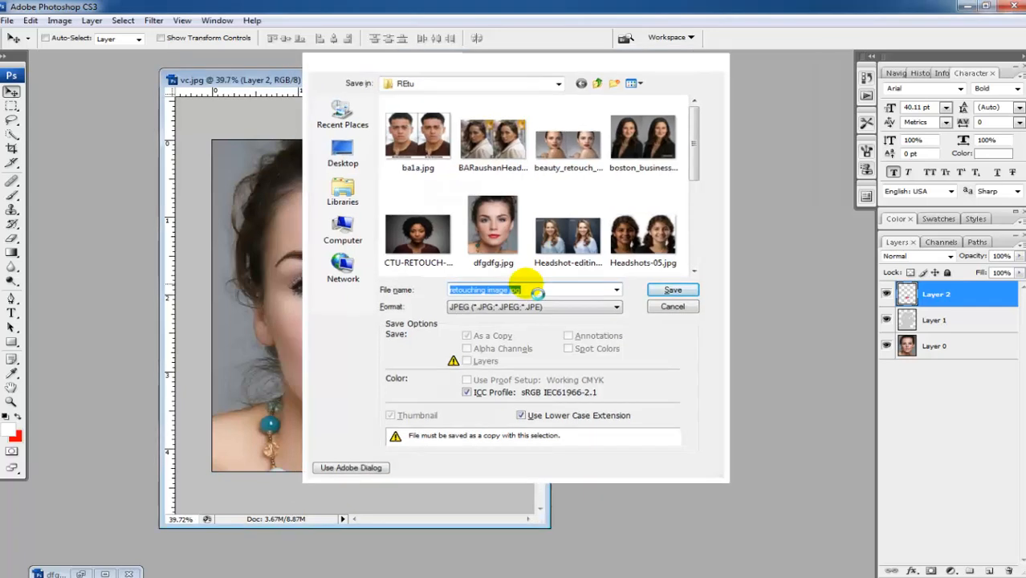
{"action": "key", "text": "Return"}
{"action": "key", "text": "Return"}
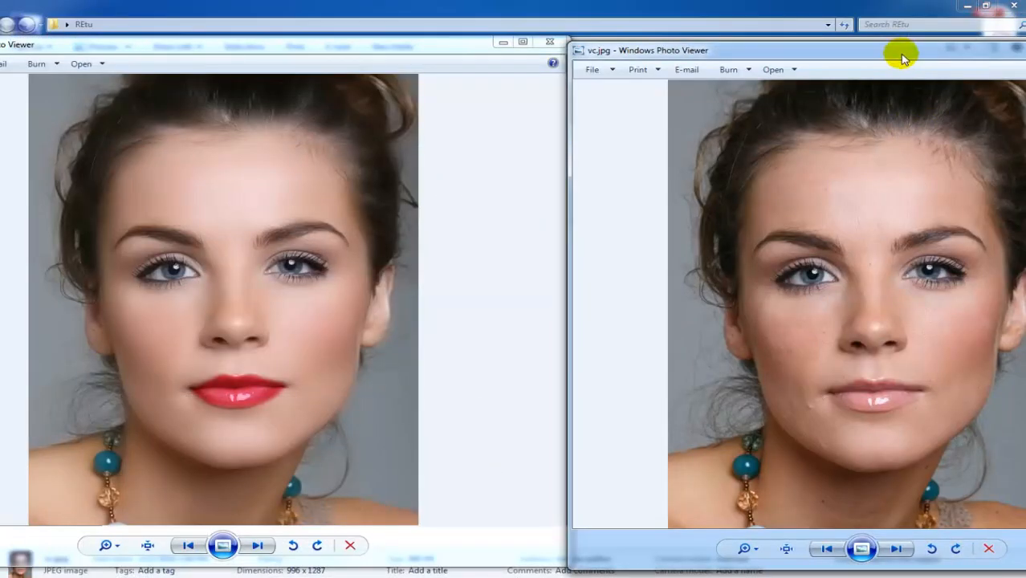
- In Windows Photo Viewer, move the original vc.jpg window closer to the retouched portrait to compare the two
{"action": "left_click_drag", "start_coordinate": [901, 51], "coordinate": [580, 96]}
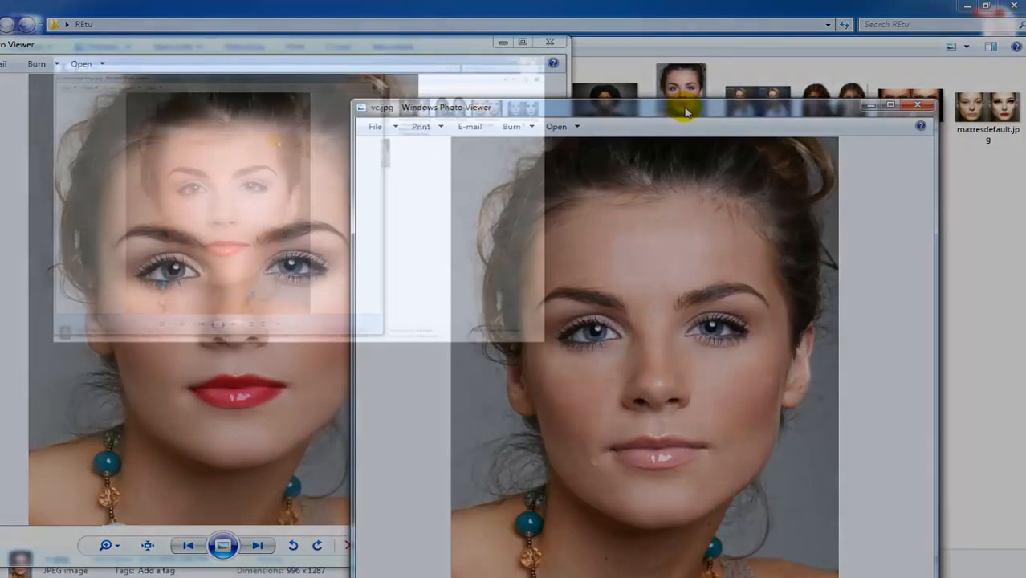